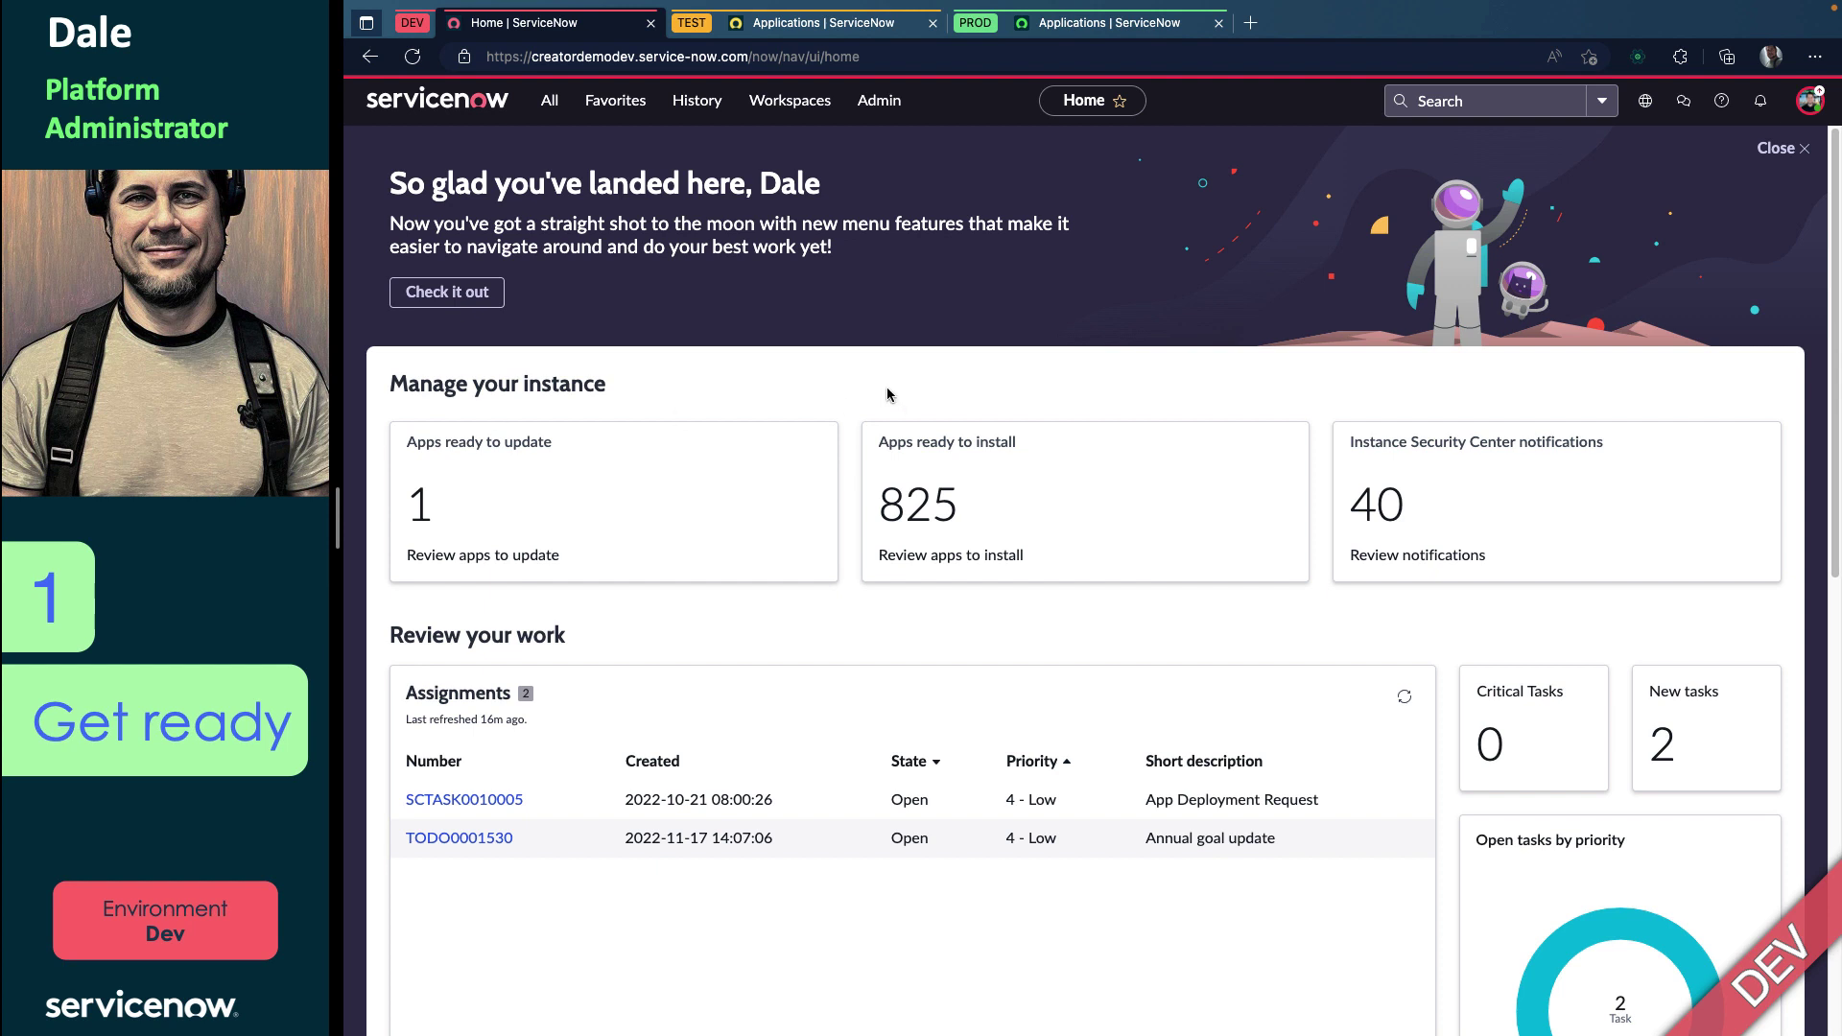
# Step: Launch ServiceNow Studio in a new tab from the application navigator
pyautogui.moveTo(1653, 950)
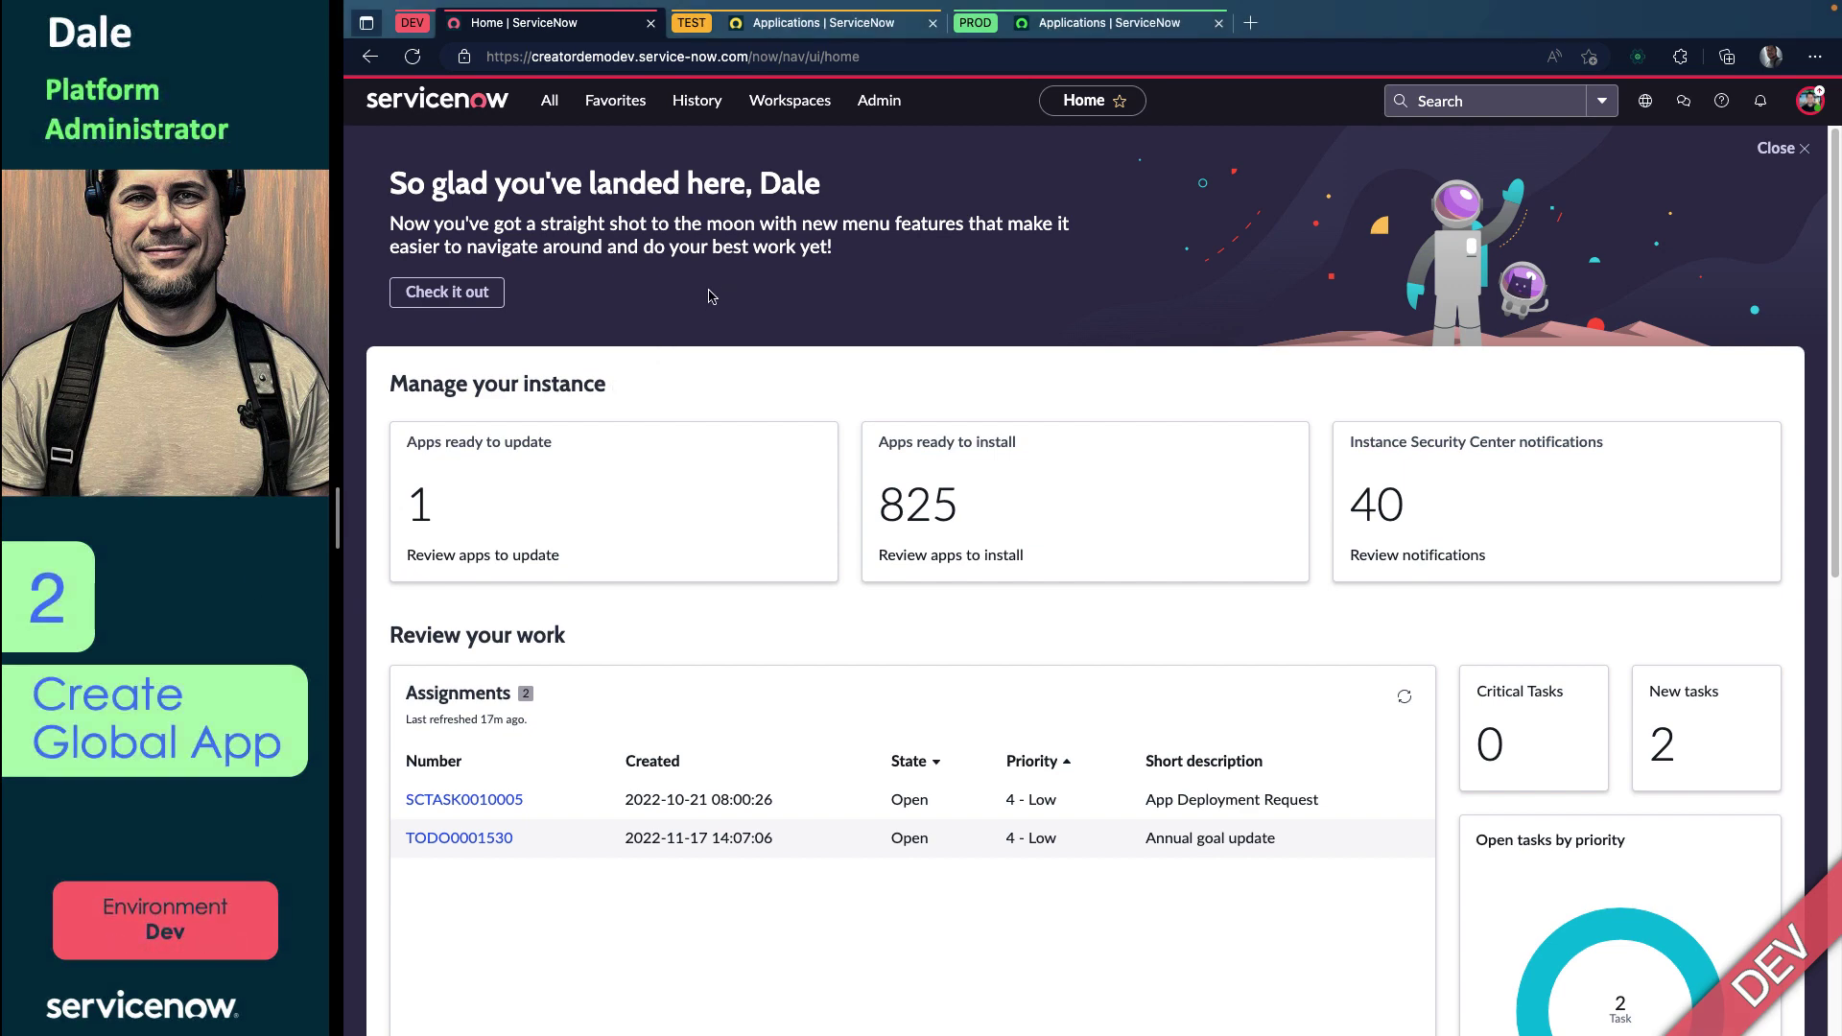
pyautogui.click(547, 102)
pyautogui.write('studio')
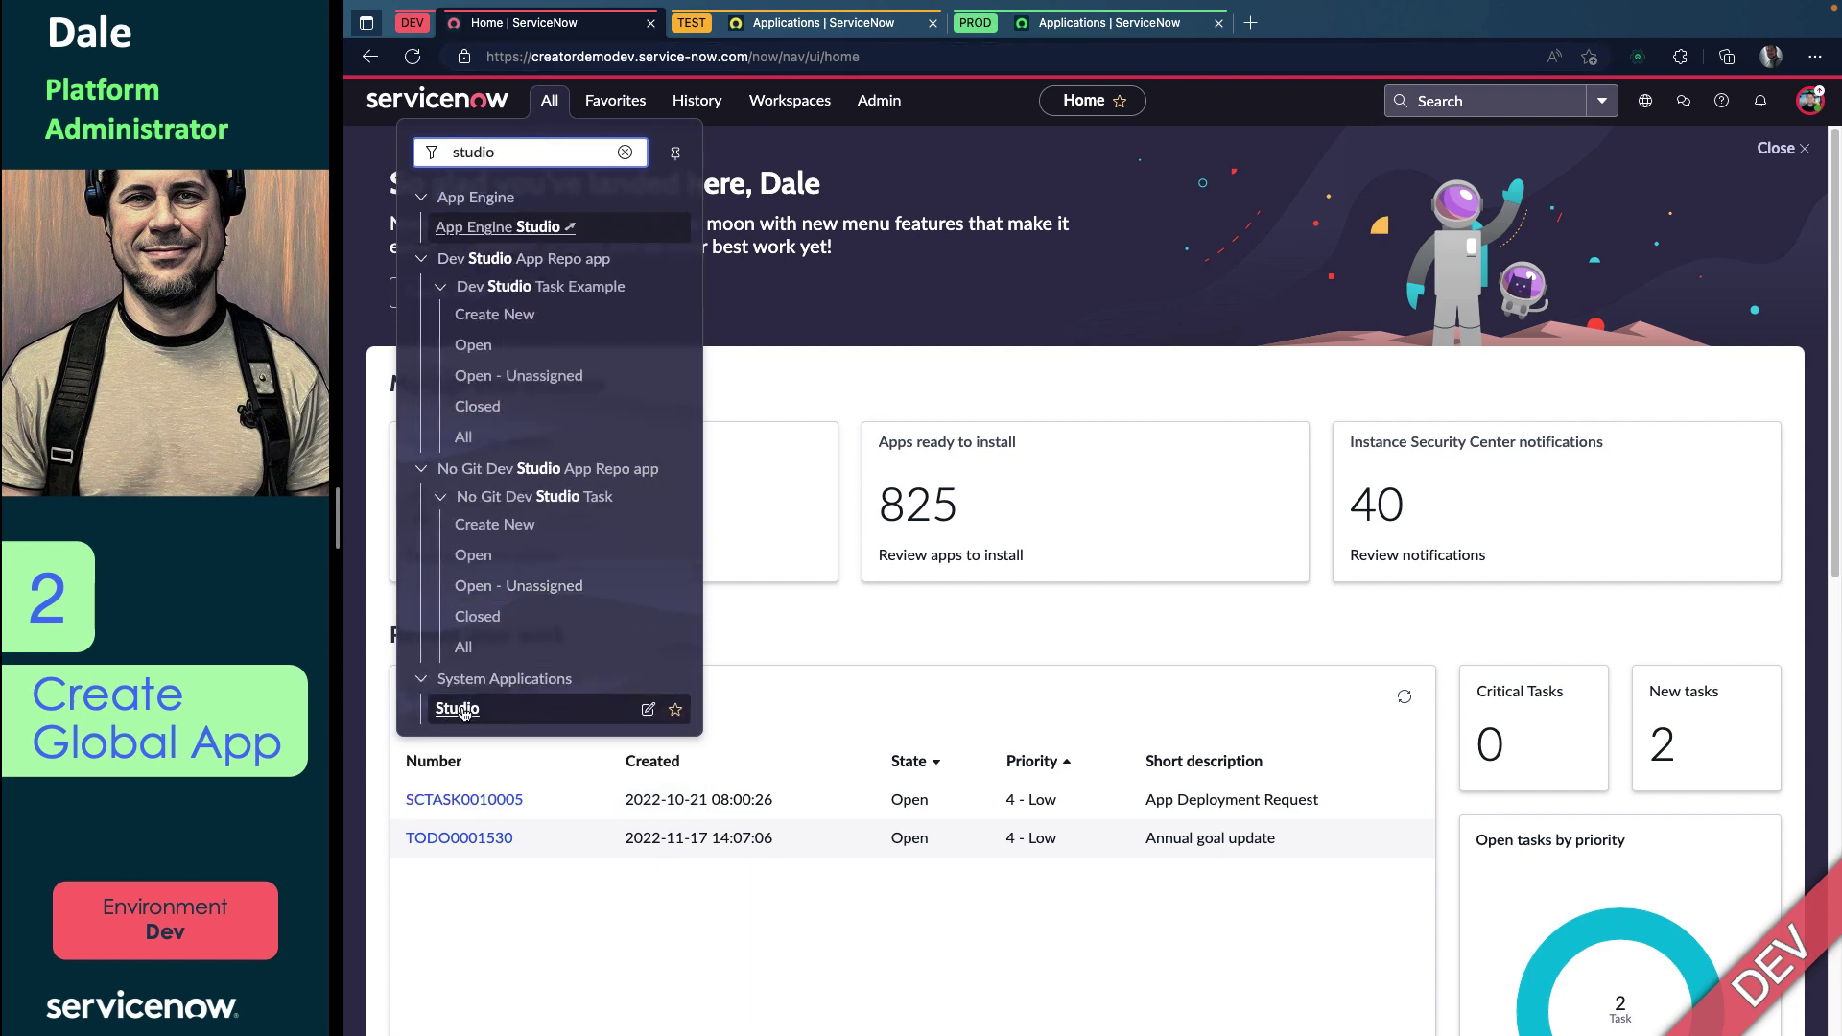
pyautogui.click(471, 714)
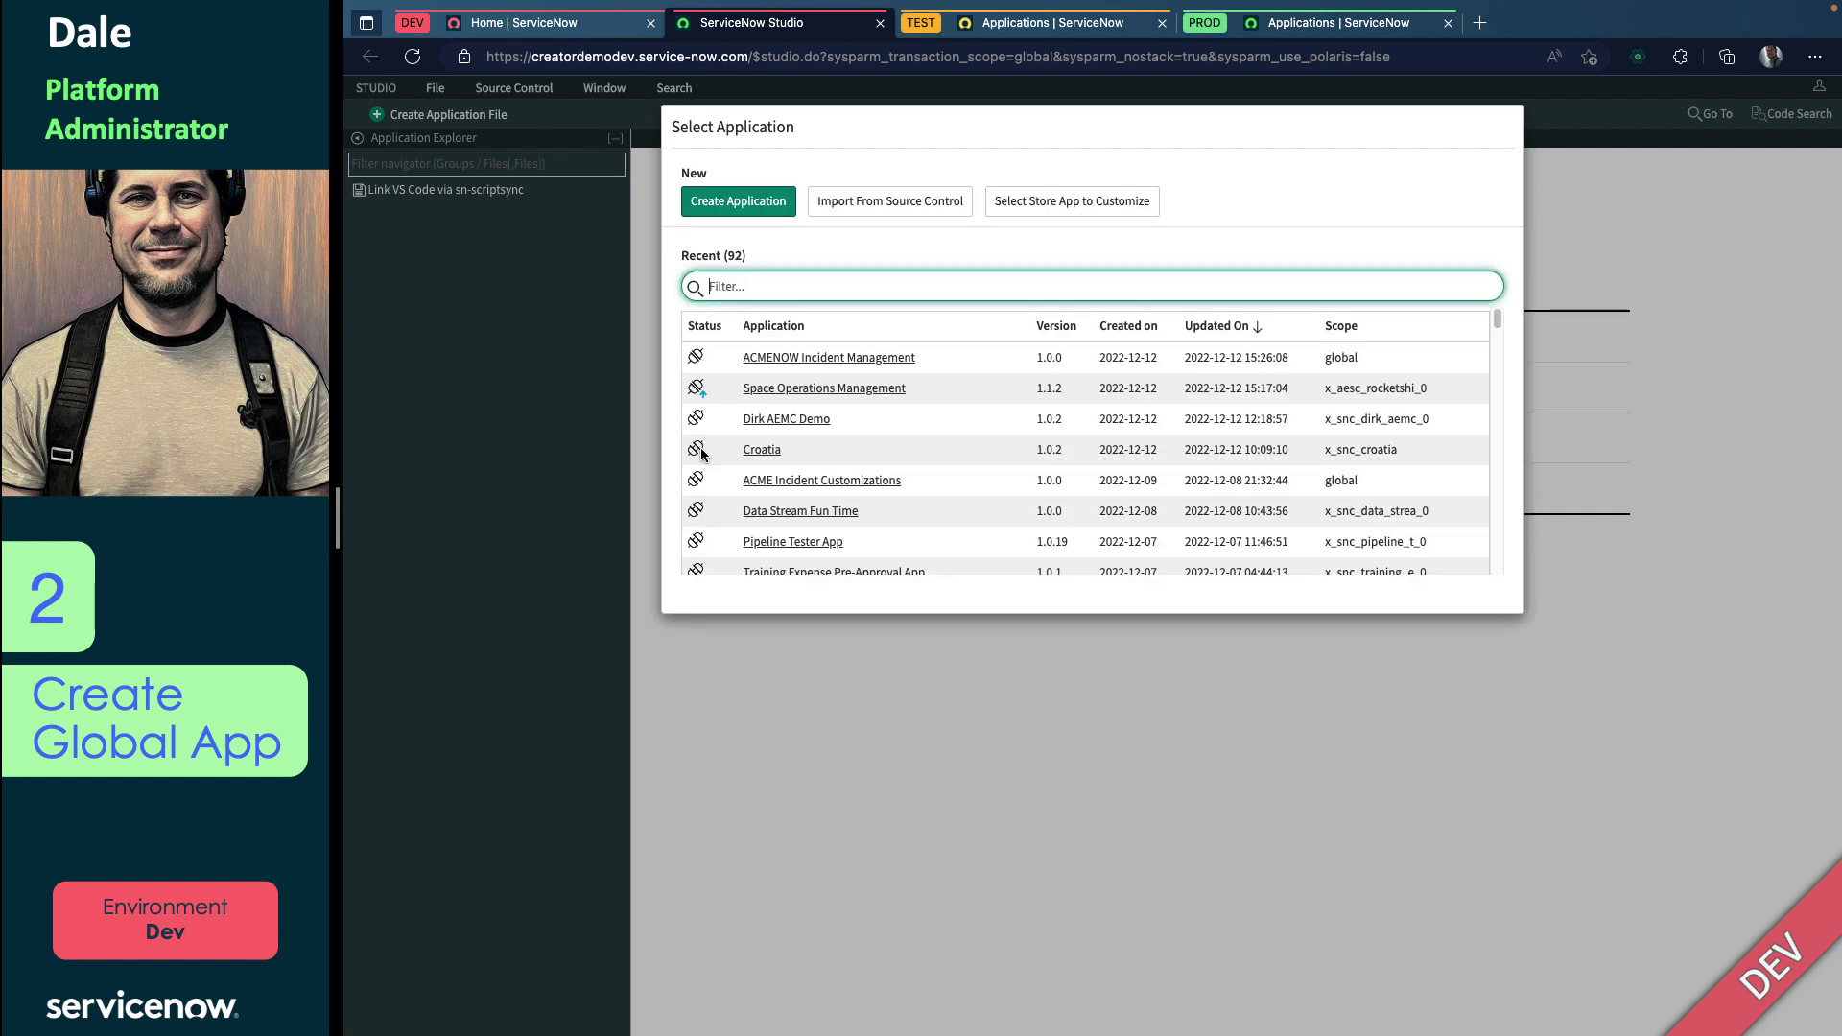
# Step: Create the global application 'DaleNow Incident Management', dismissing the custom-tables licensing warning
pyautogui.click(770, 212)
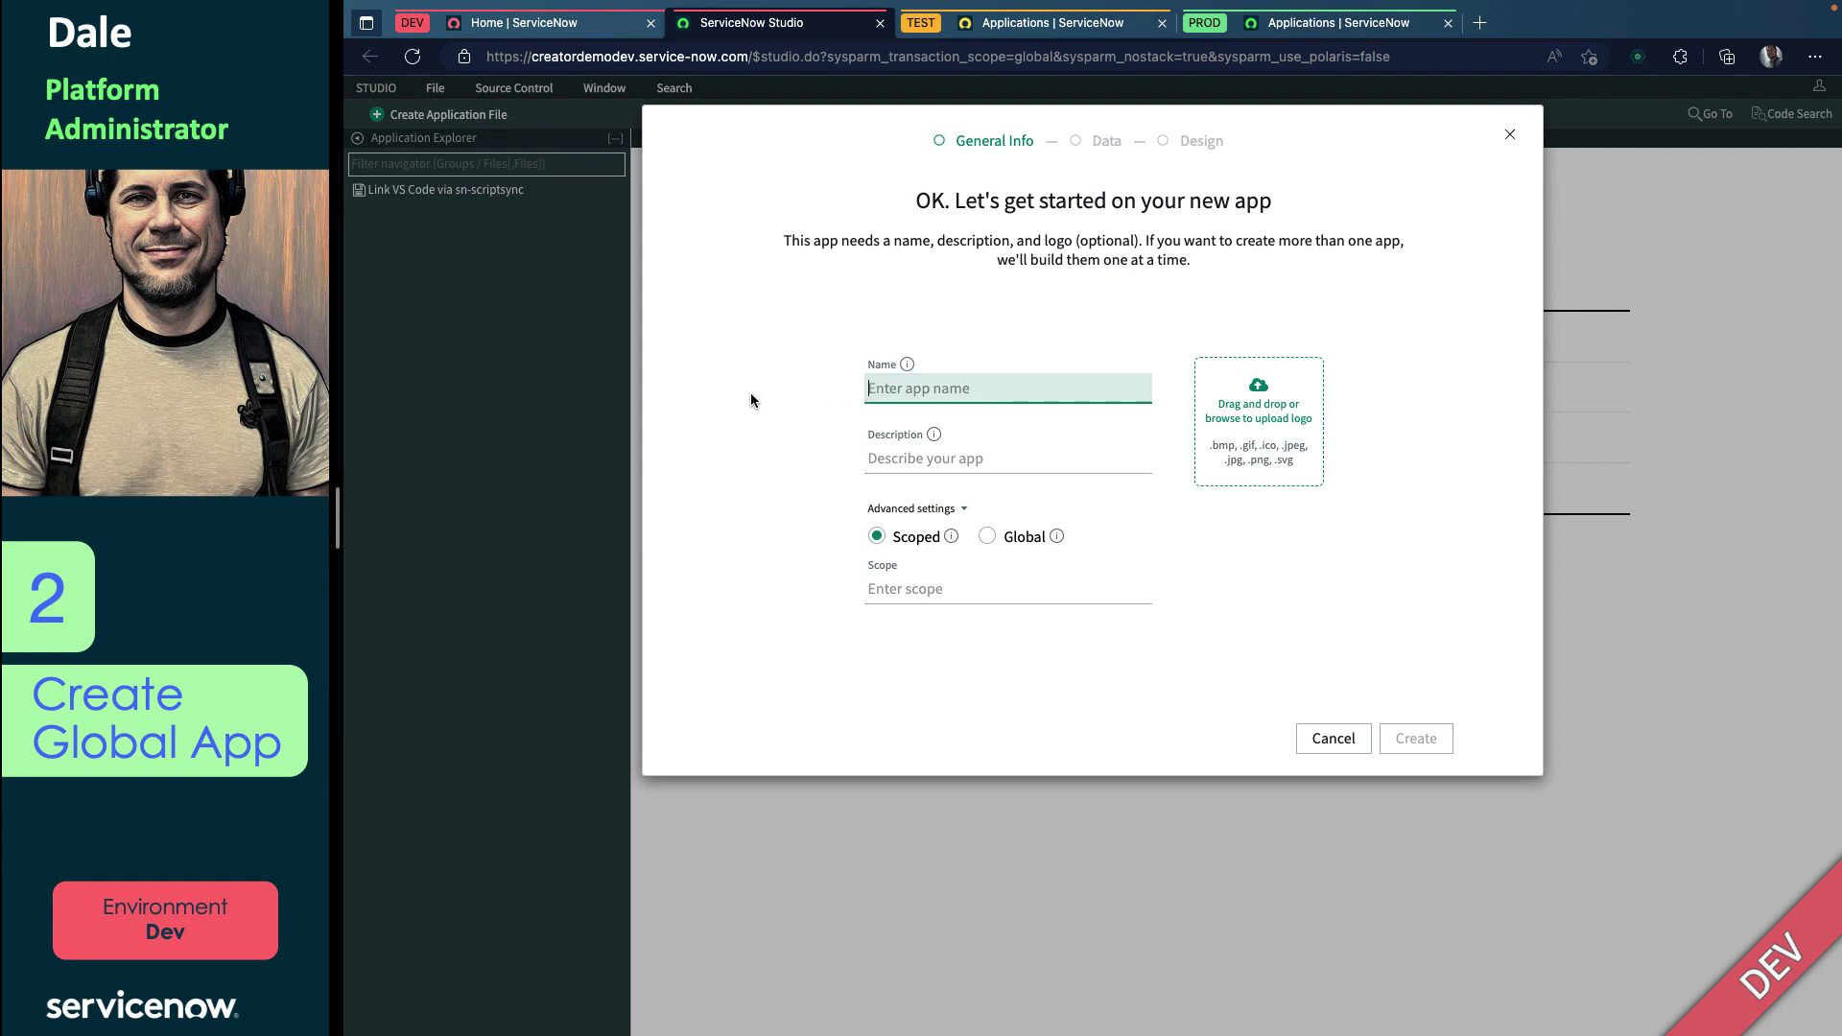
pyautogui.write('DaleNow Inc')
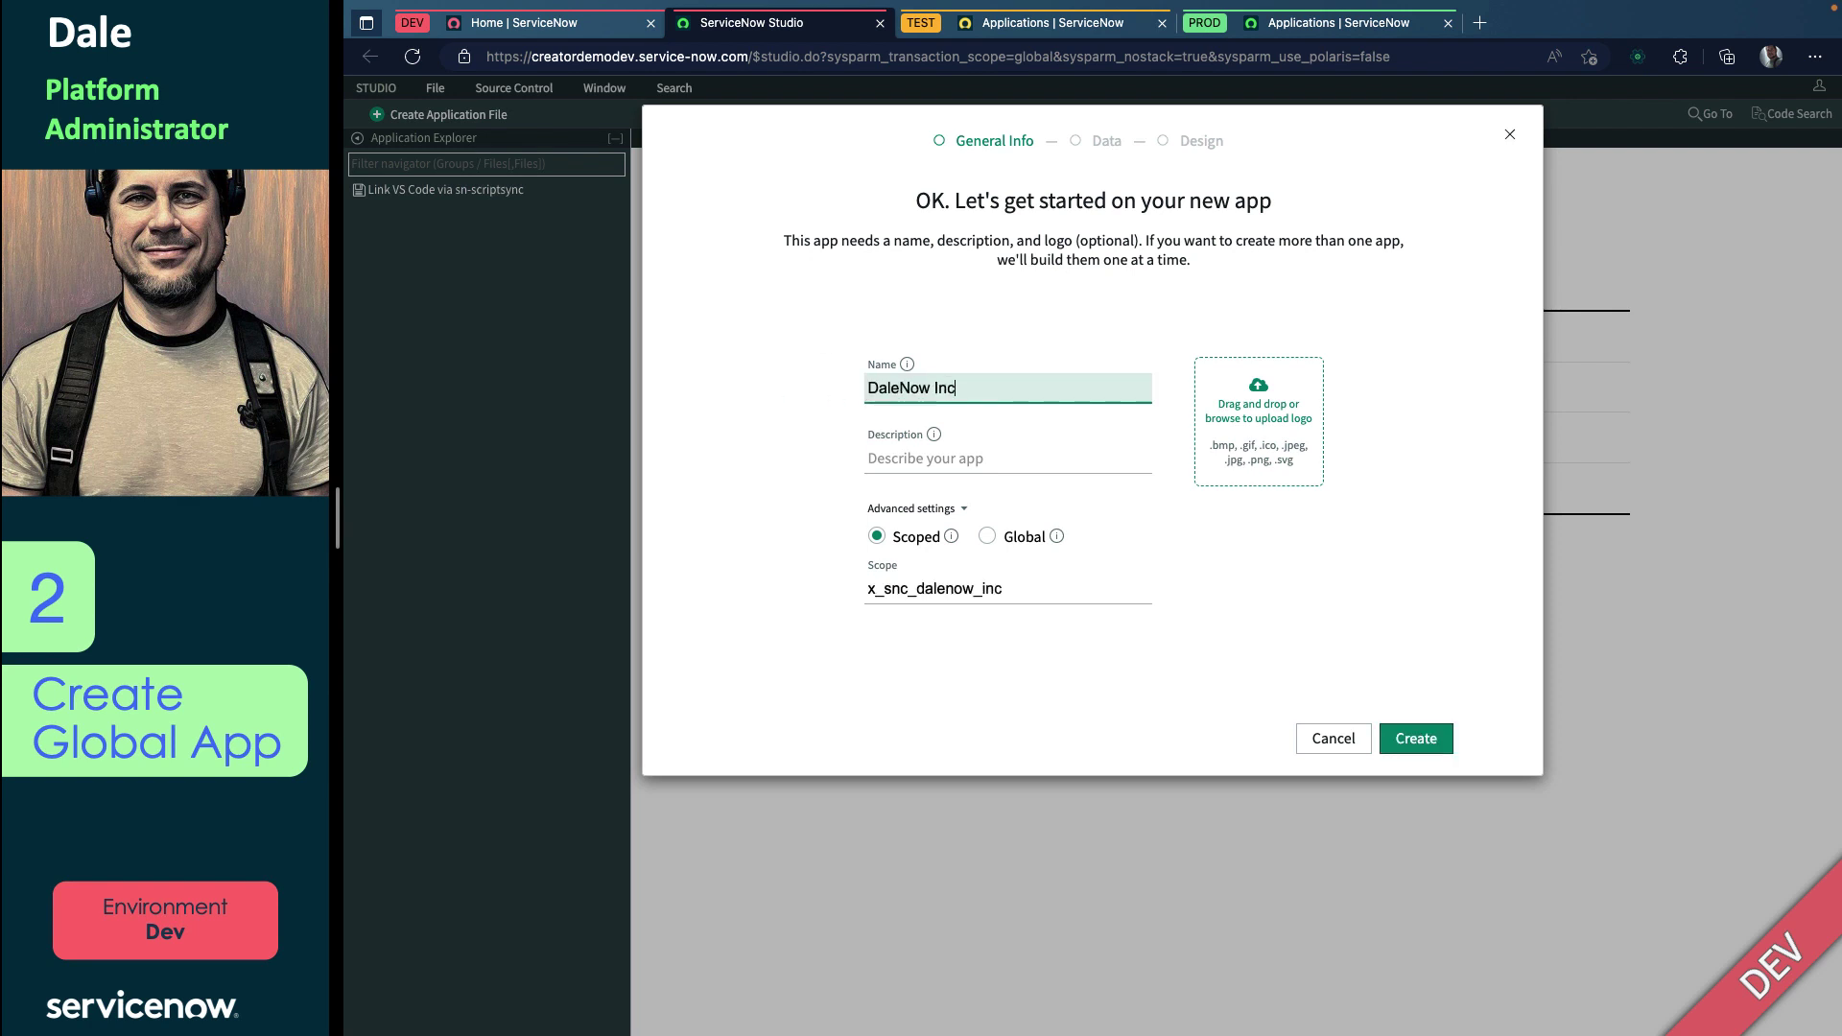
pyautogui.write('ident Management')
pyautogui.click(987, 535)
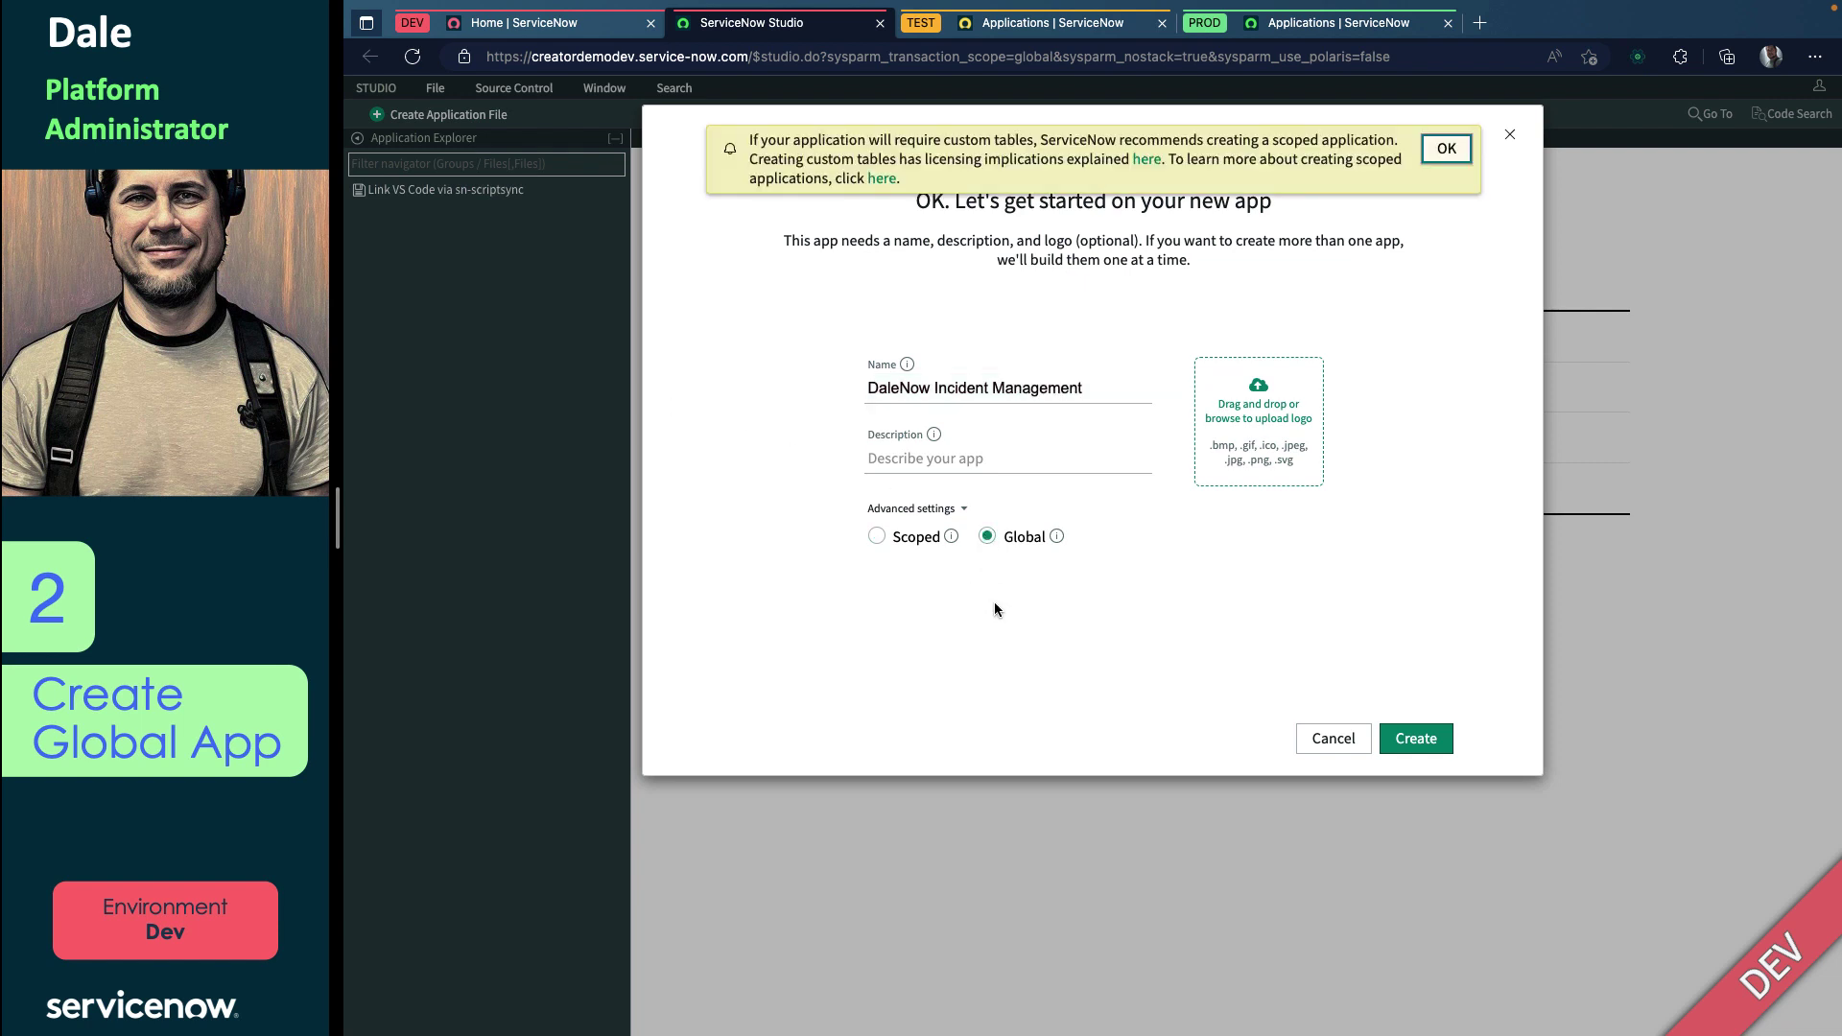
pyautogui.click(1458, 153)
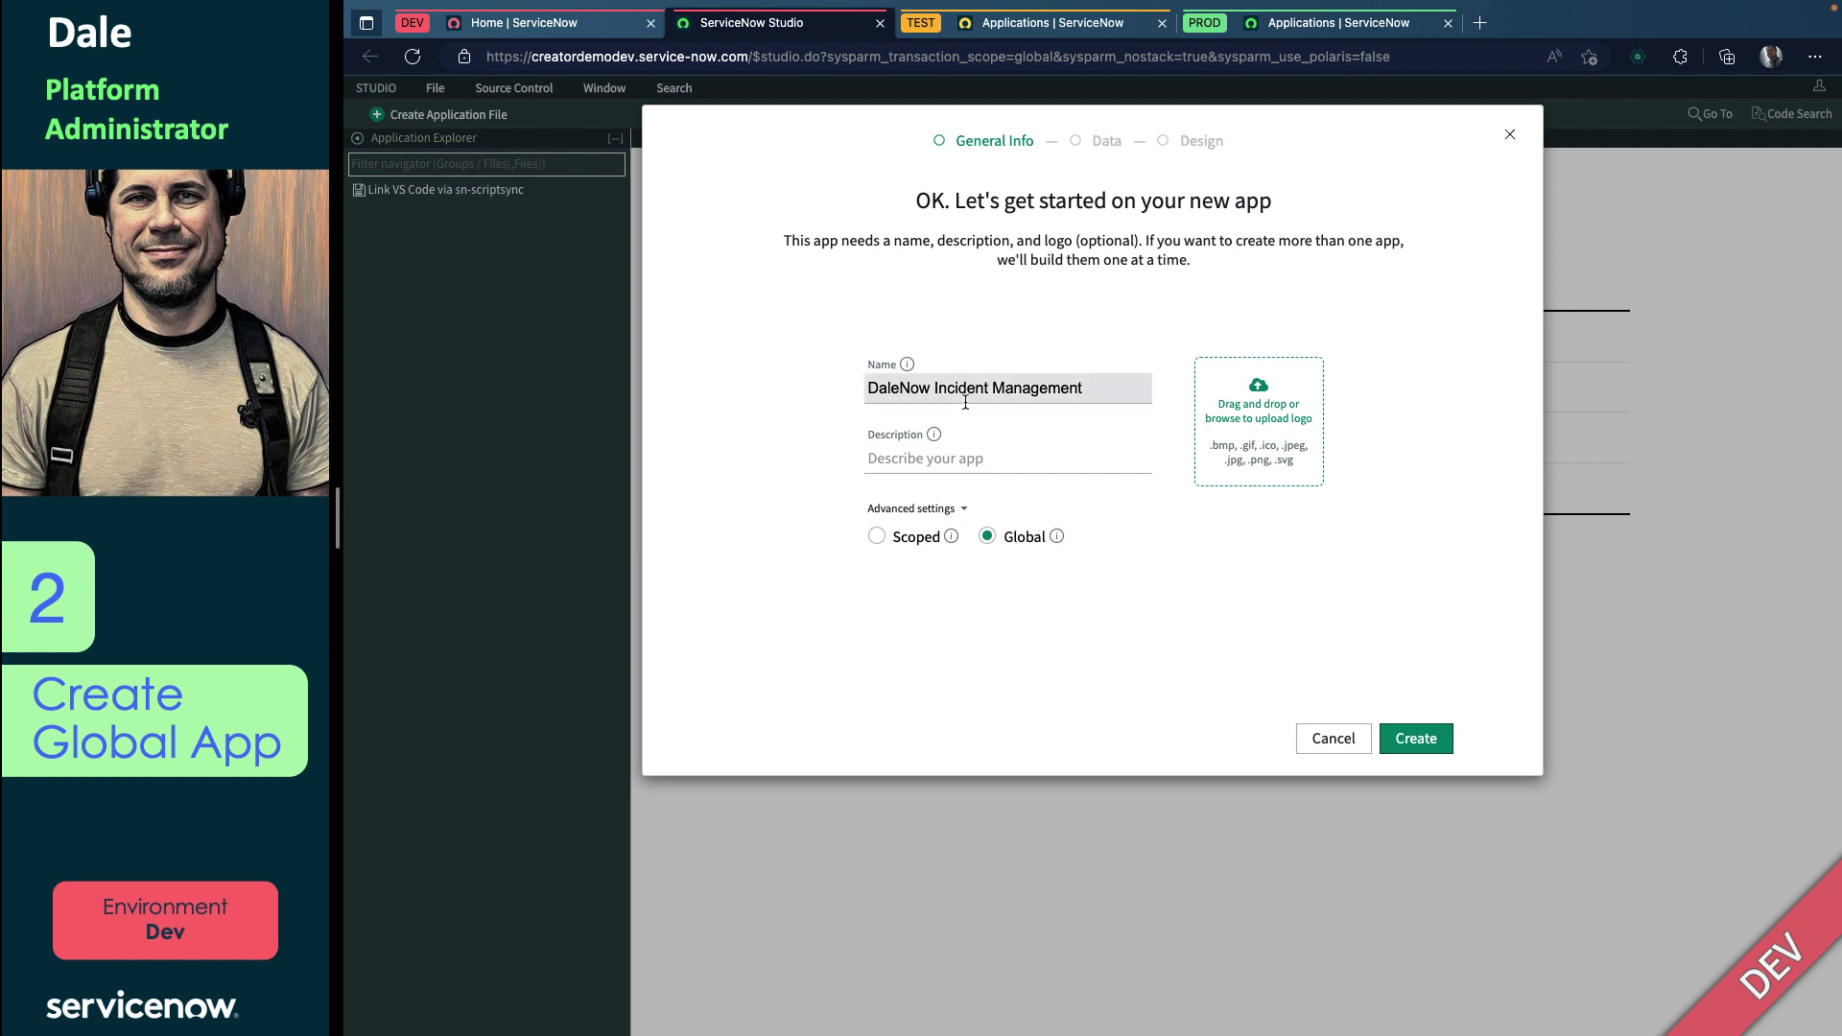
pyautogui.click(1386, 741)
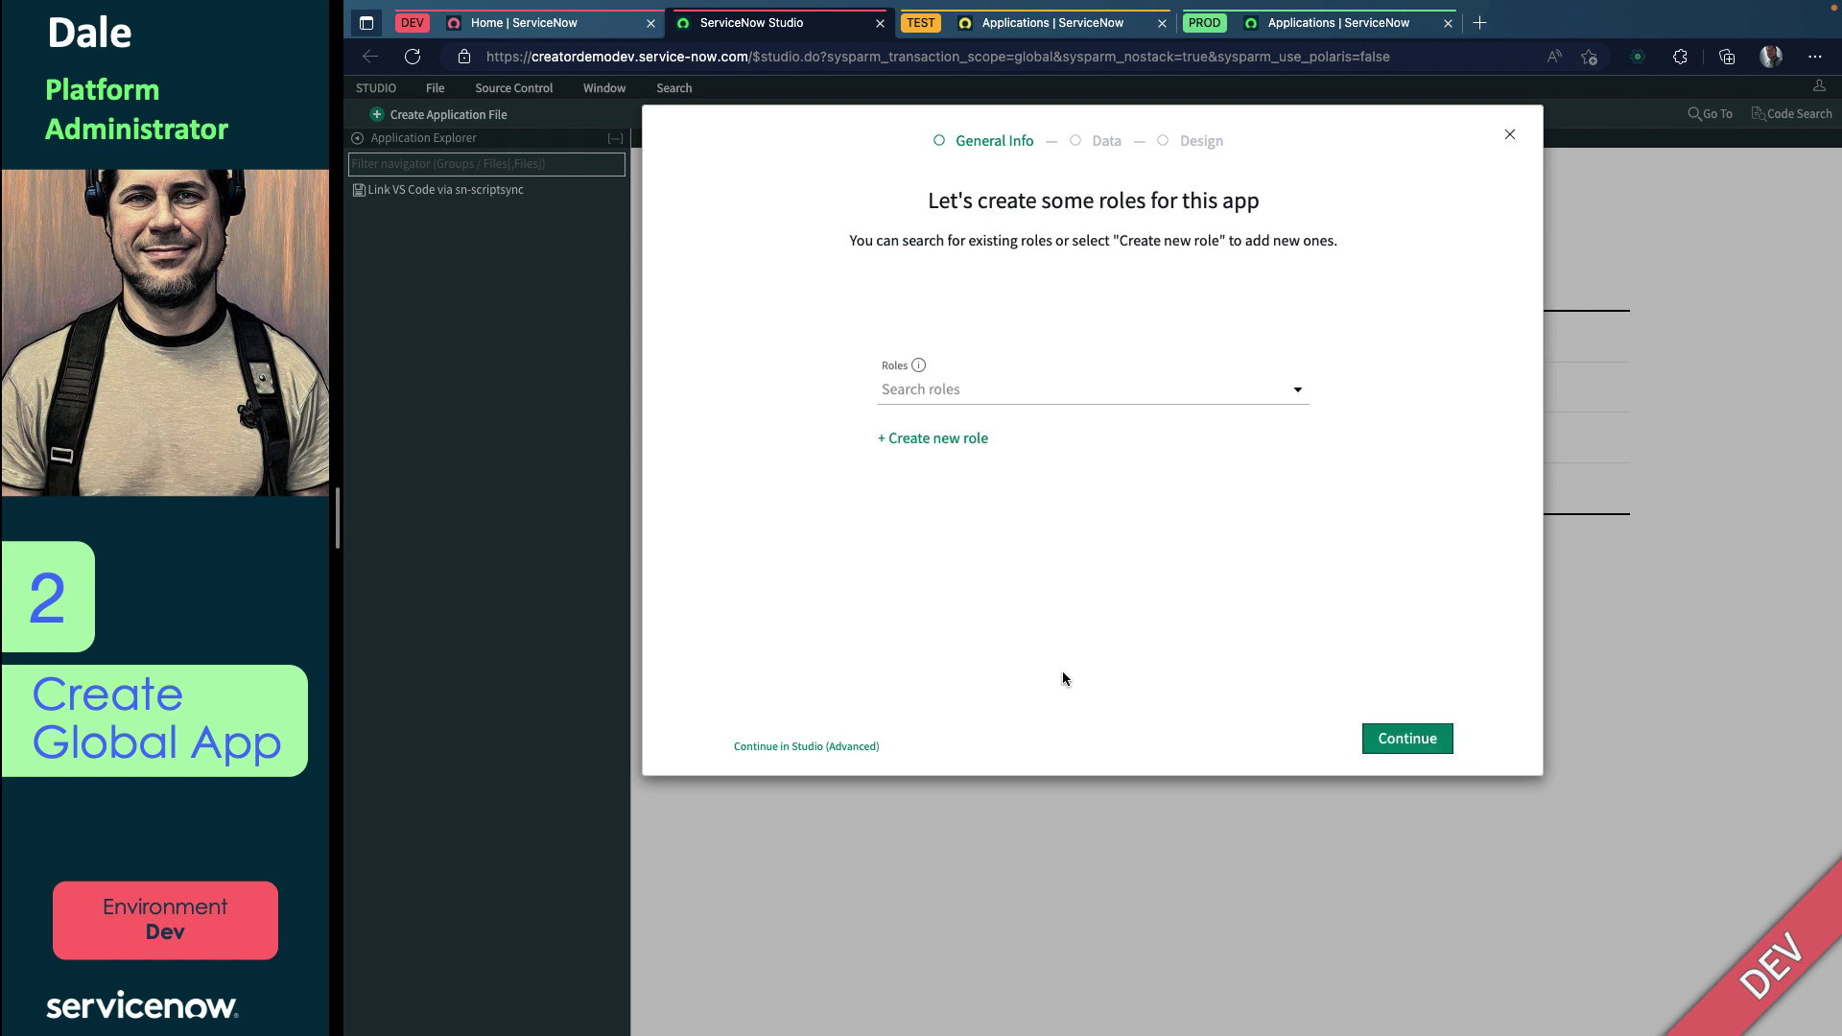
# Step: Skip role setup and open DaleNow Incident Management in Studio
pyautogui.click(831, 755)
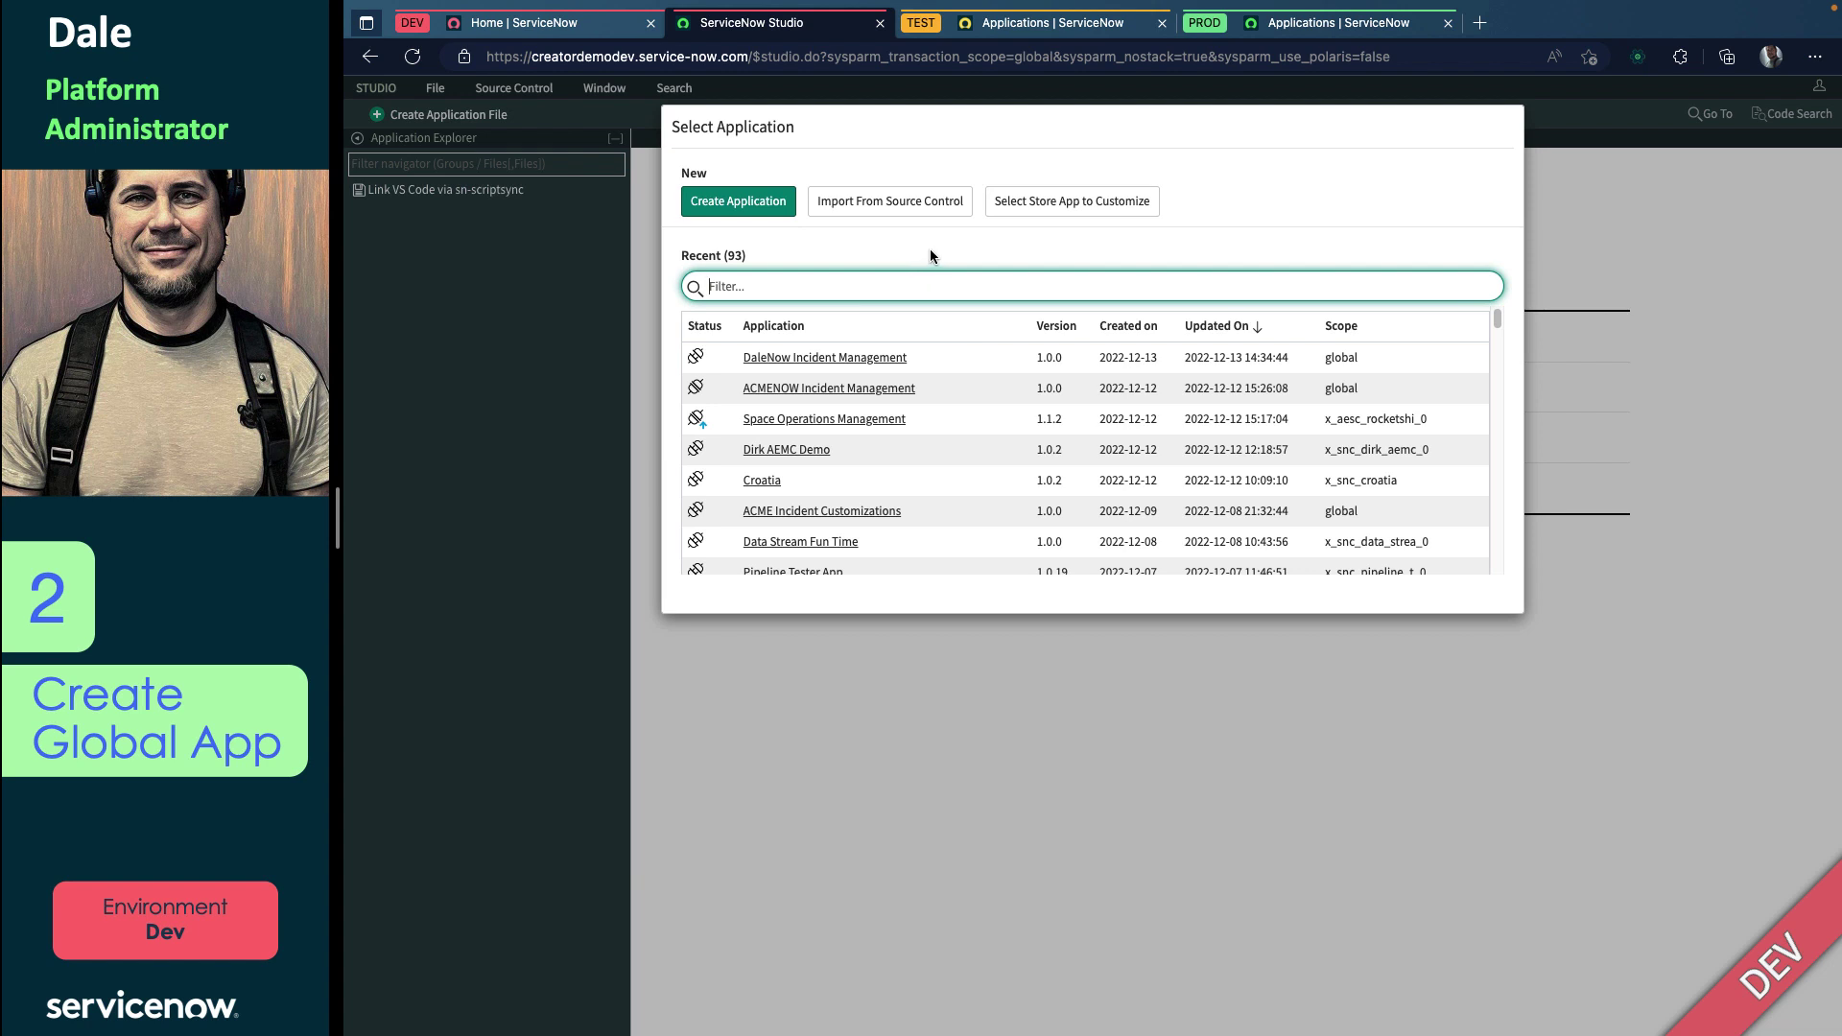
pyautogui.click(850, 359)
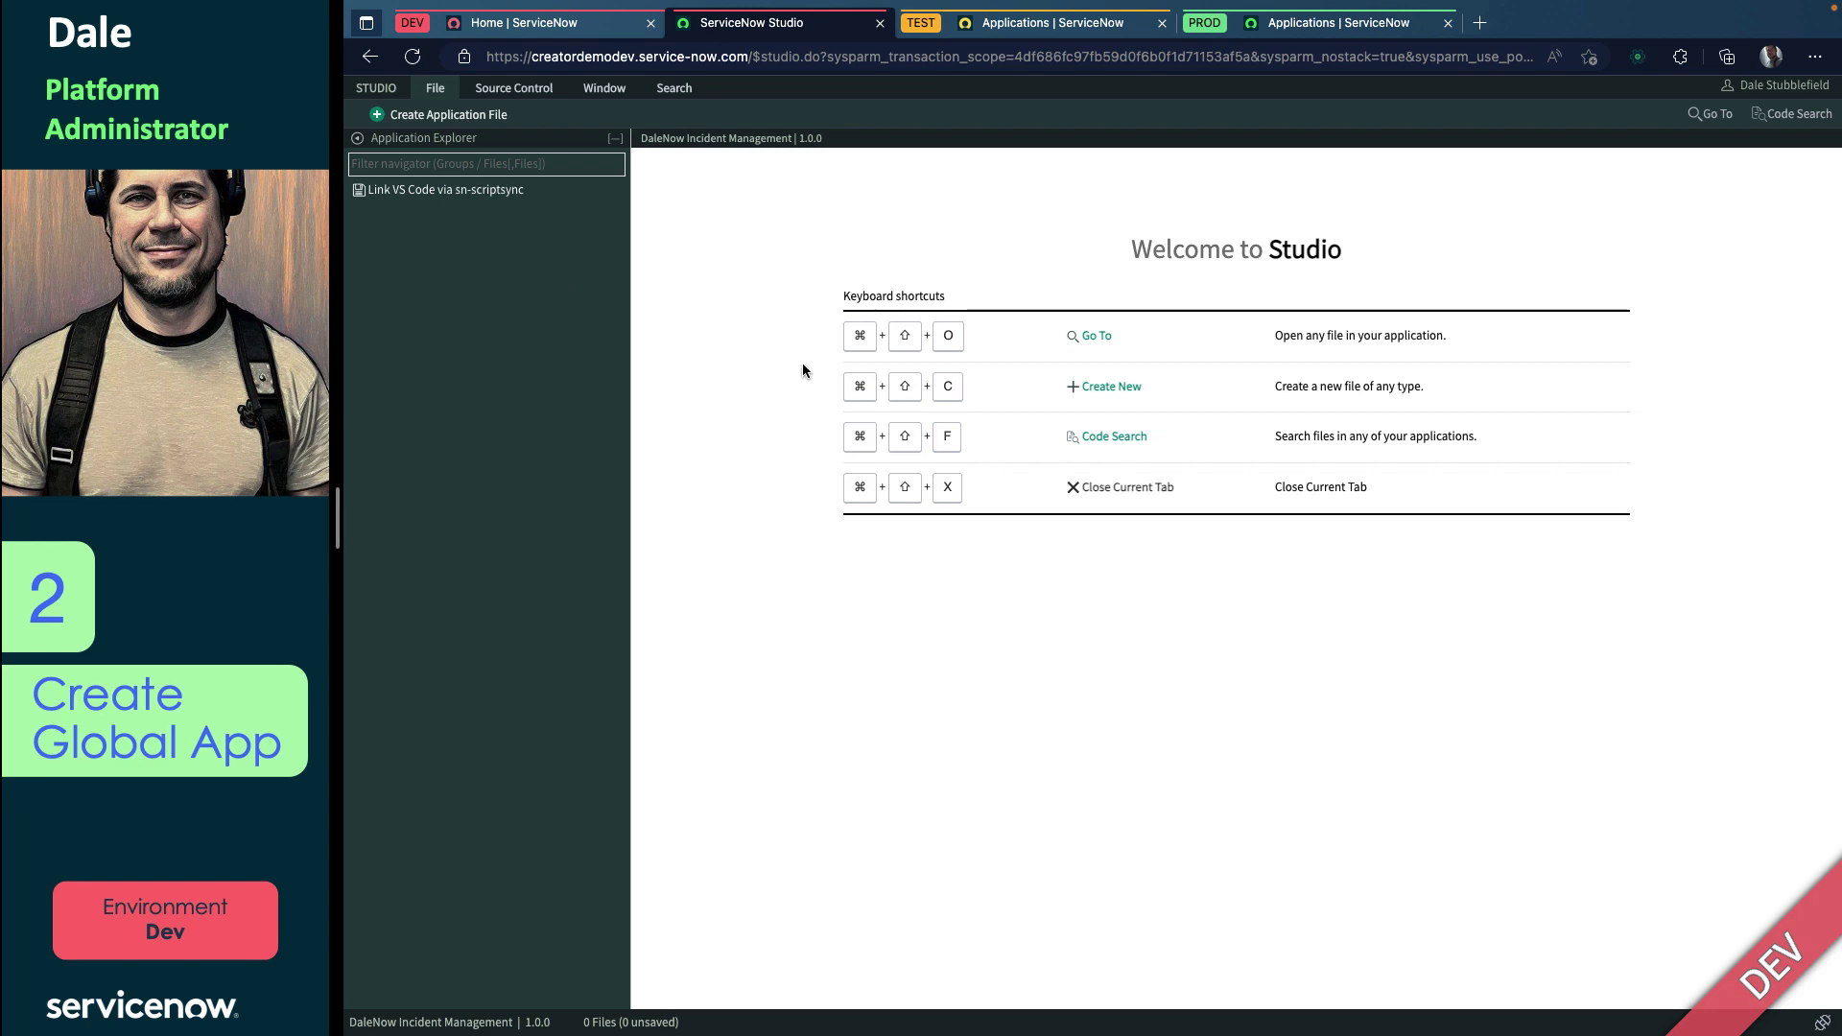
# Step: On the home page, set the application scope to DaleNow Incident Management and check the current update set
pyautogui.click(553, 24)
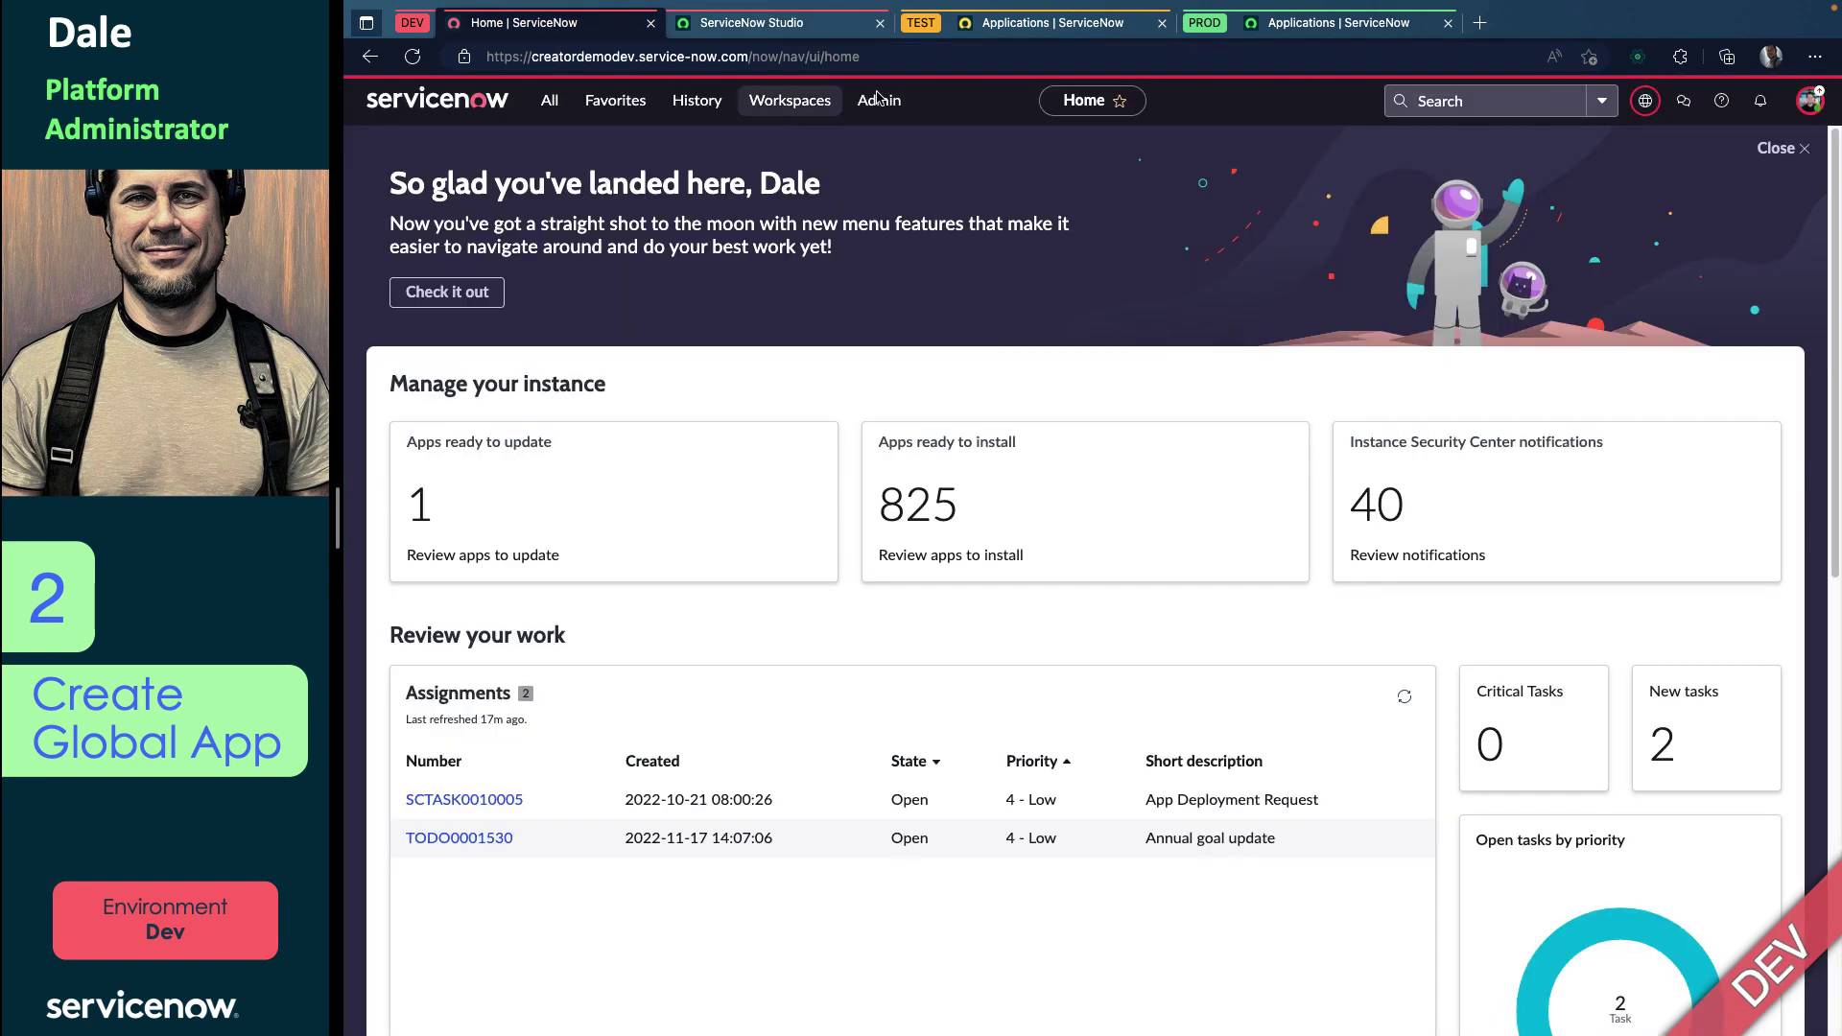
pyautogui.click(1644, 100)
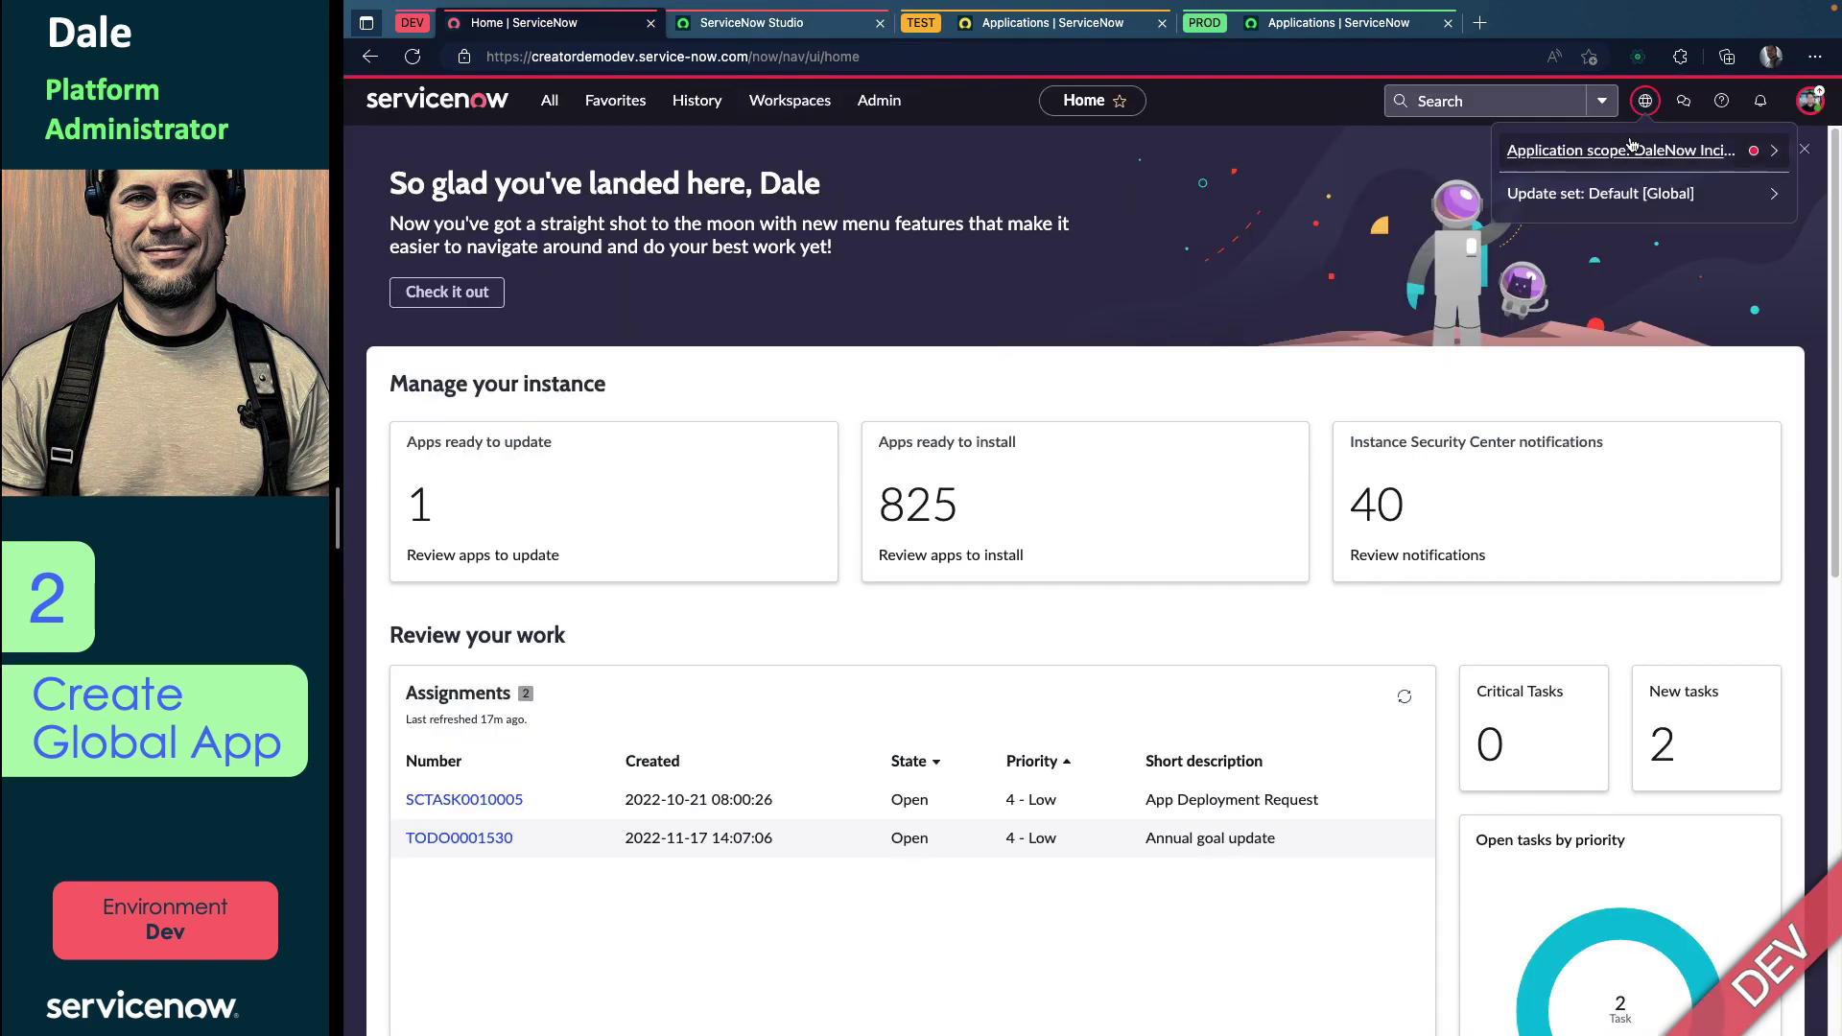
pyautogui.click(1634, 150)
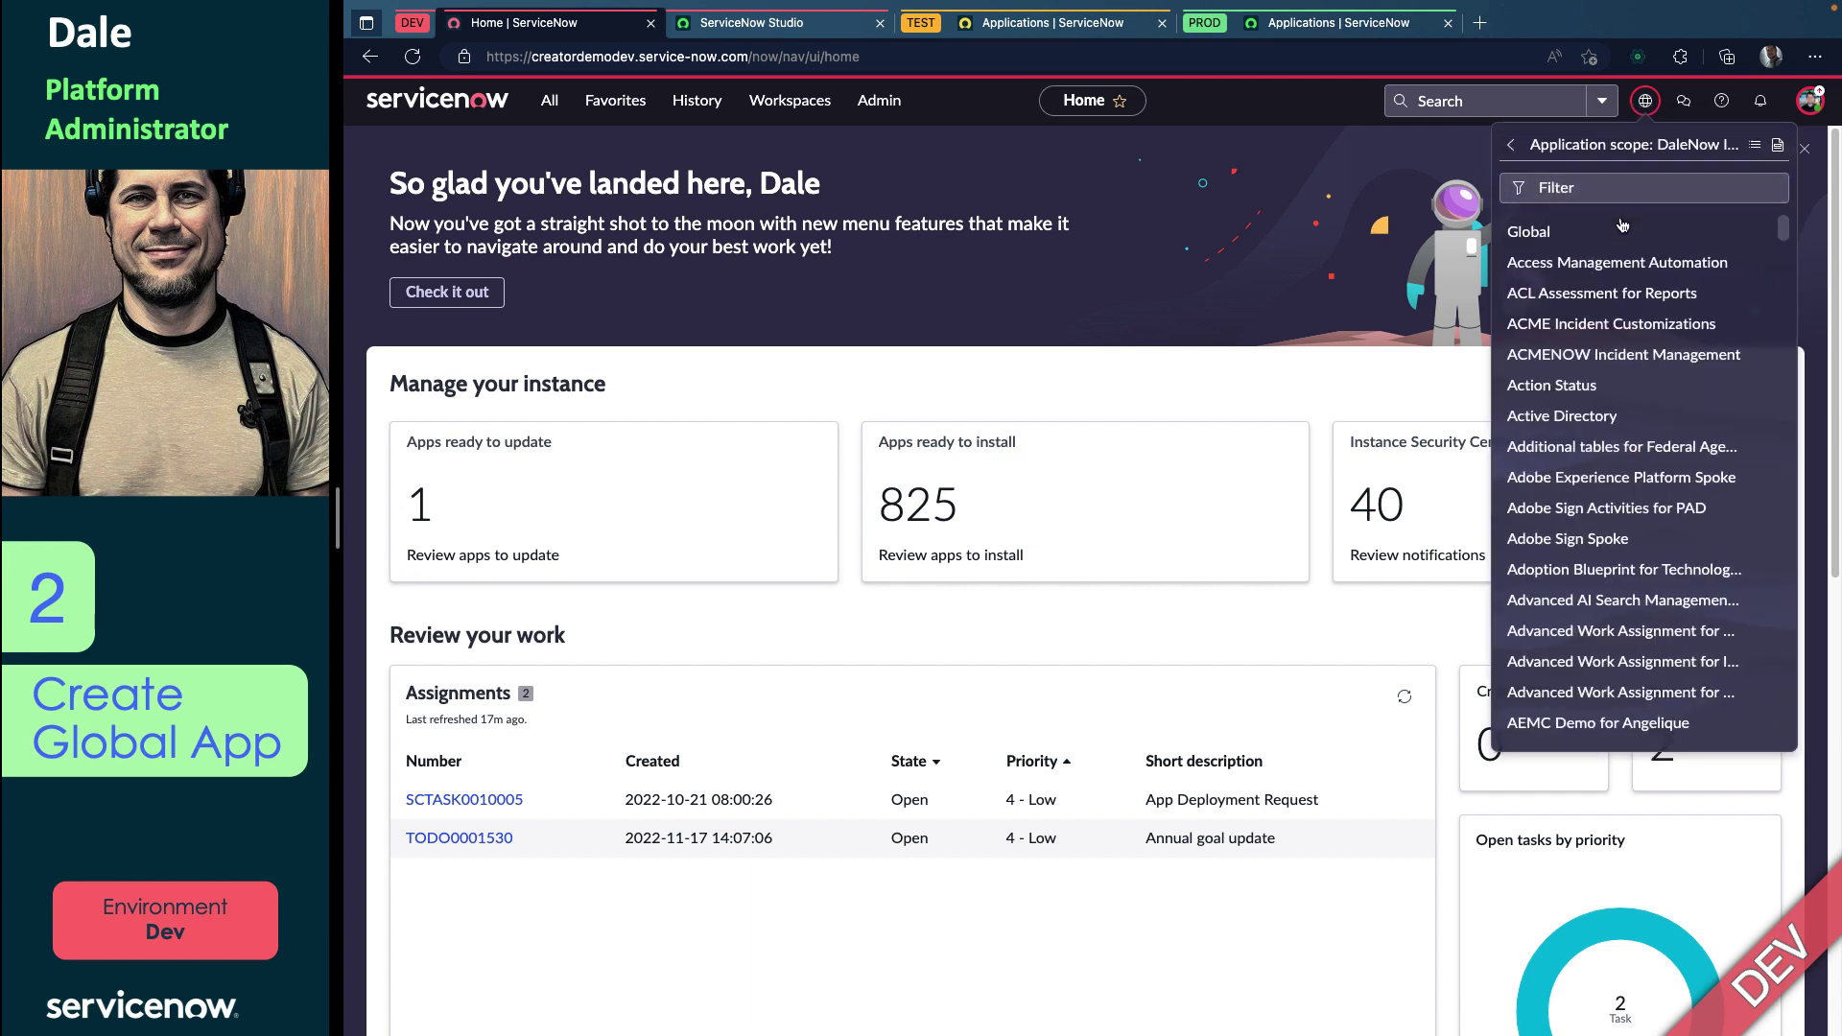
pyautogui.click(1681, 187)
pyautogui.write('daleno')
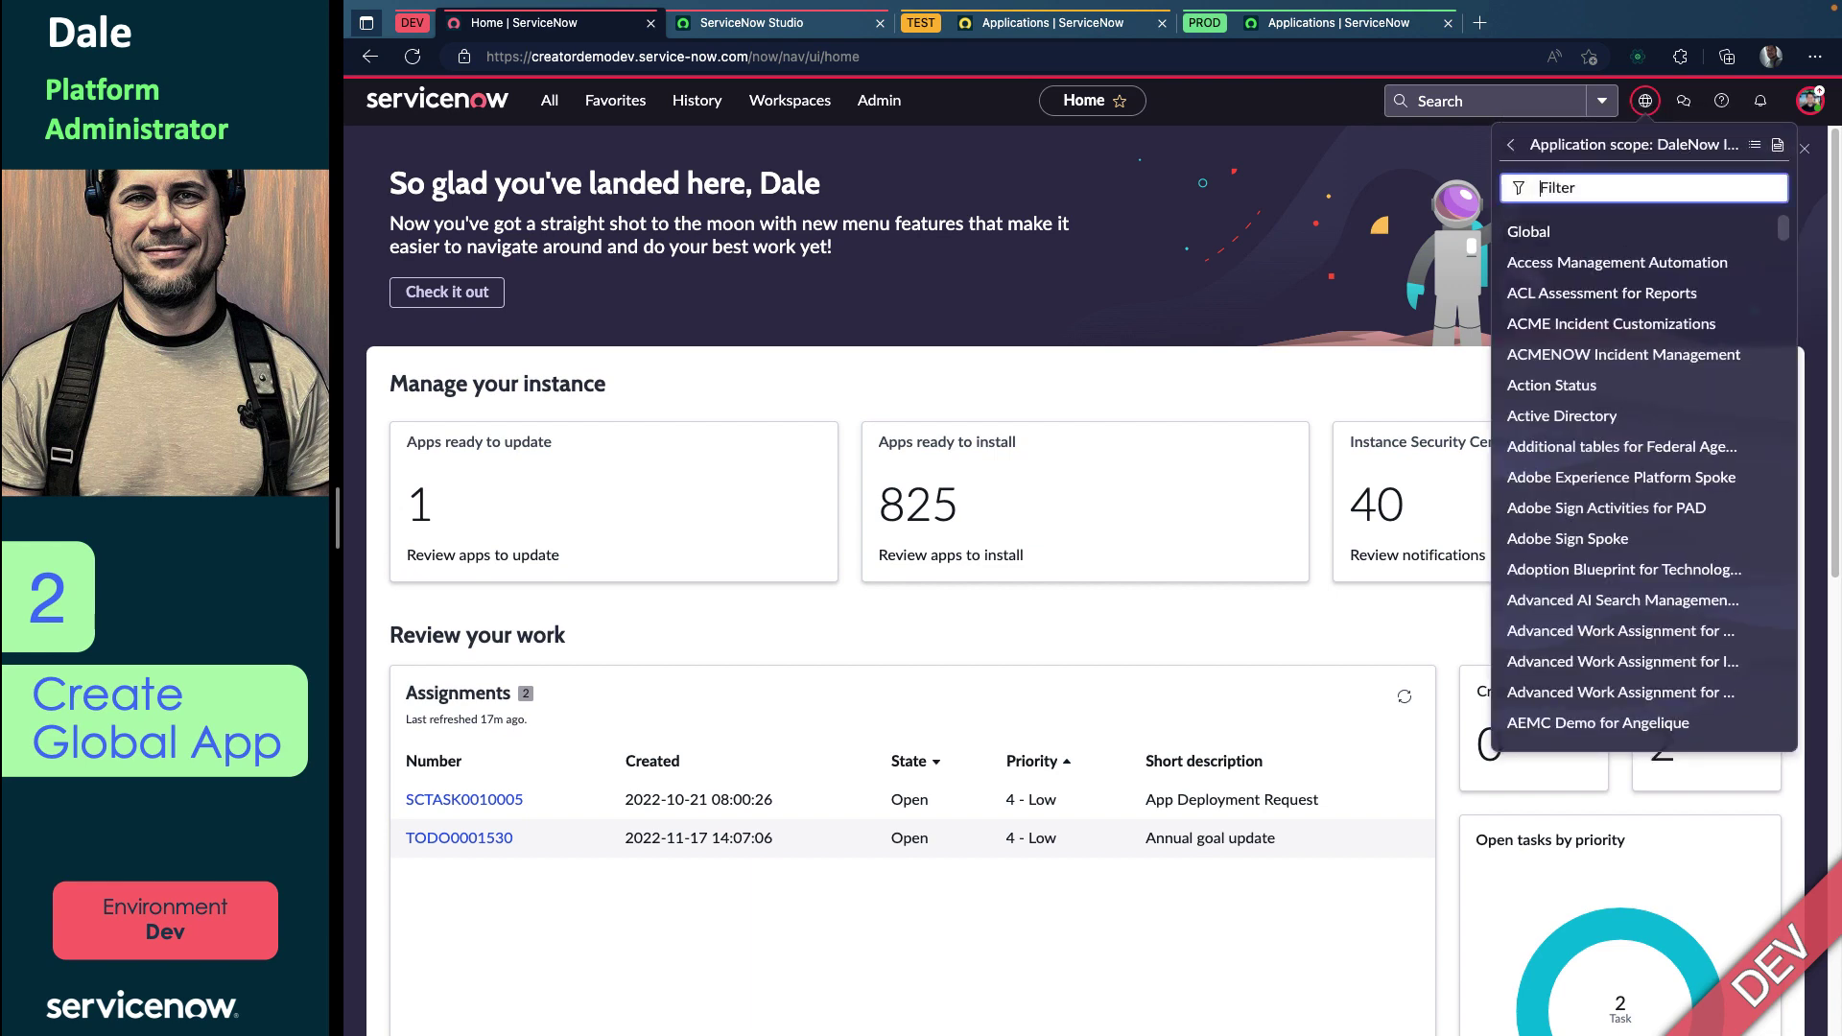
pyautogui.write('w')
pyautogui.click(1565, 232)
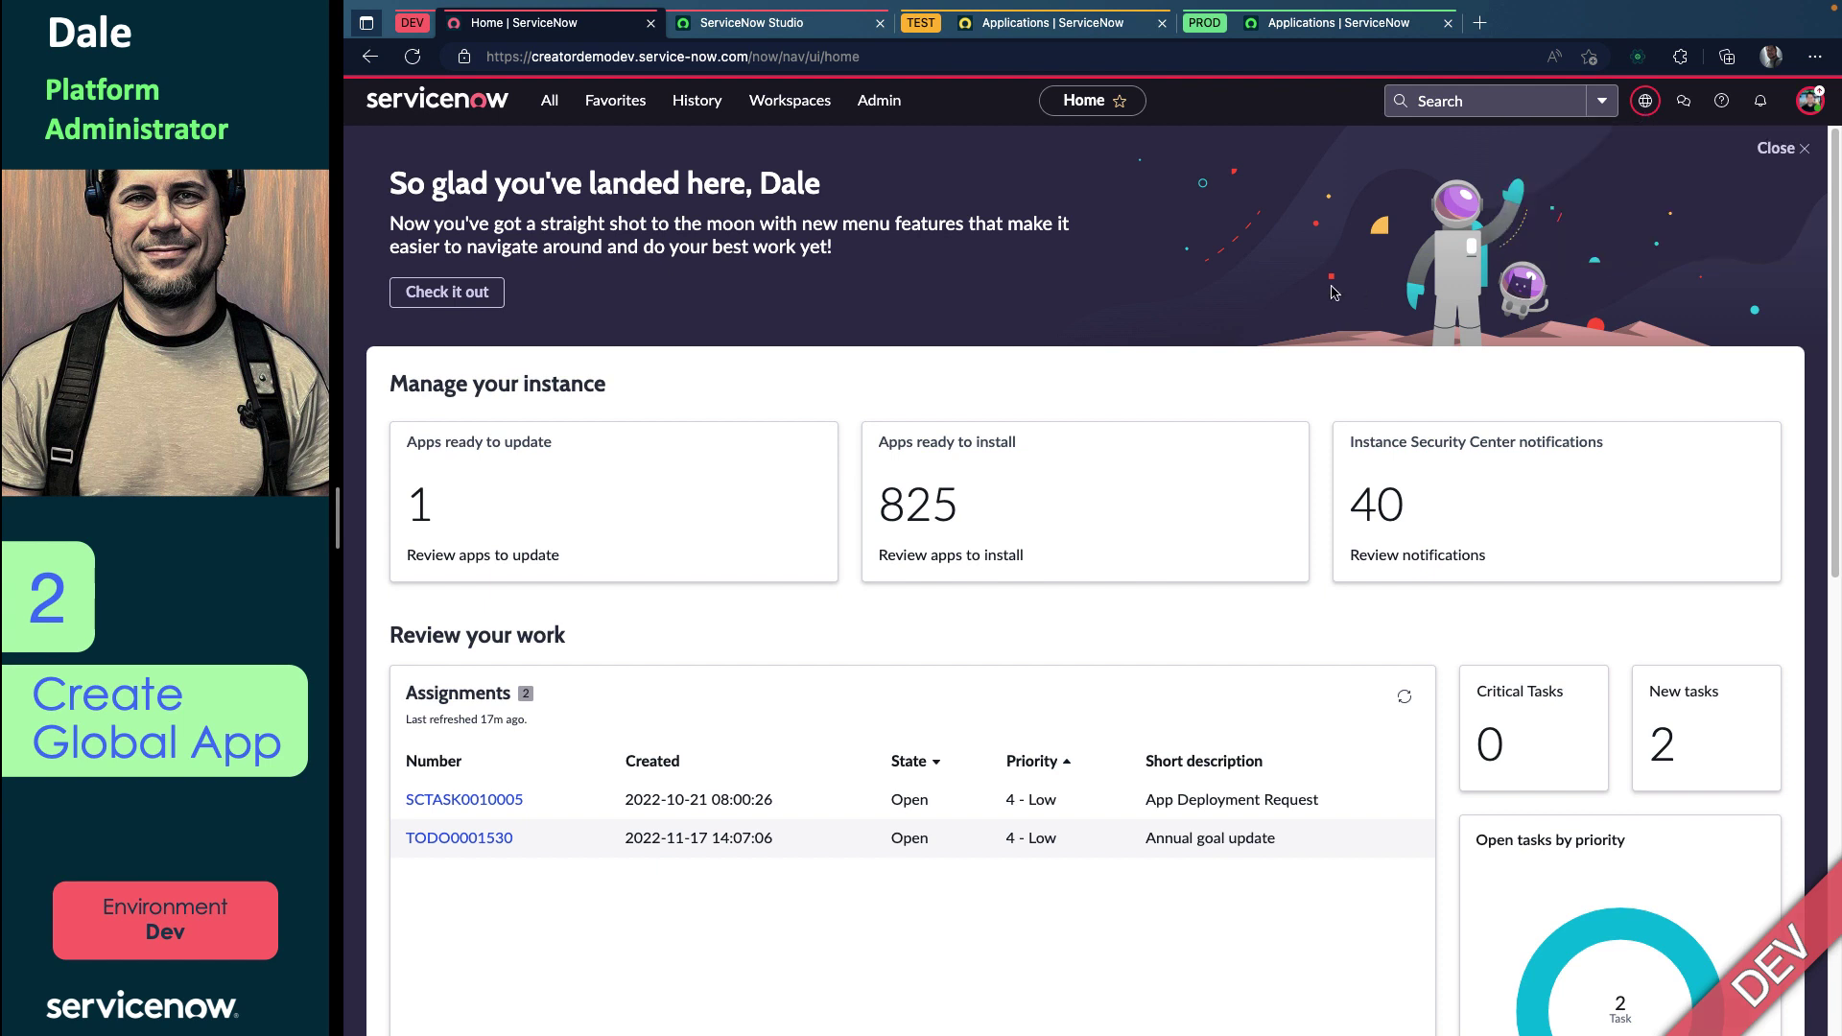
pyautogui.click(1645, 101)
pyautogui.click(1631, 189)
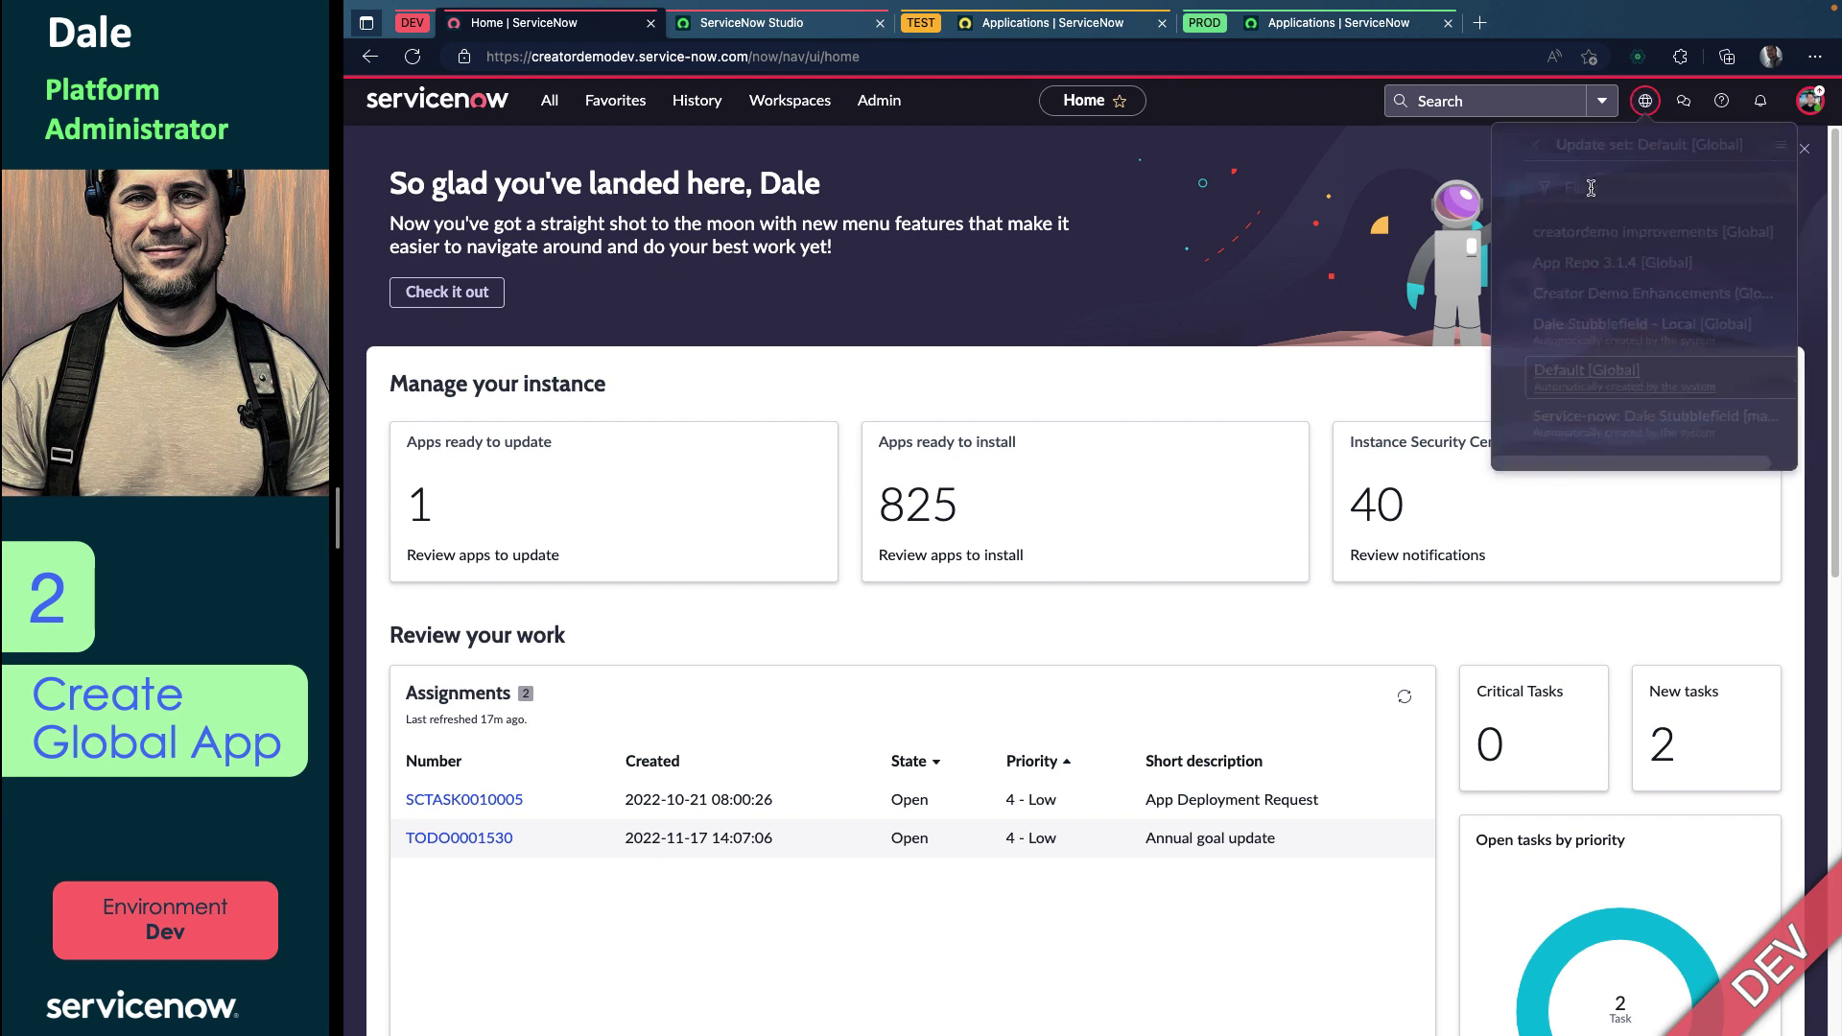
pyautogui.click(1804, 148)
# Step: Elevate the session role to security_admin
pyautogui.click(1808, 101)
pyautogui.click(1808, 104)
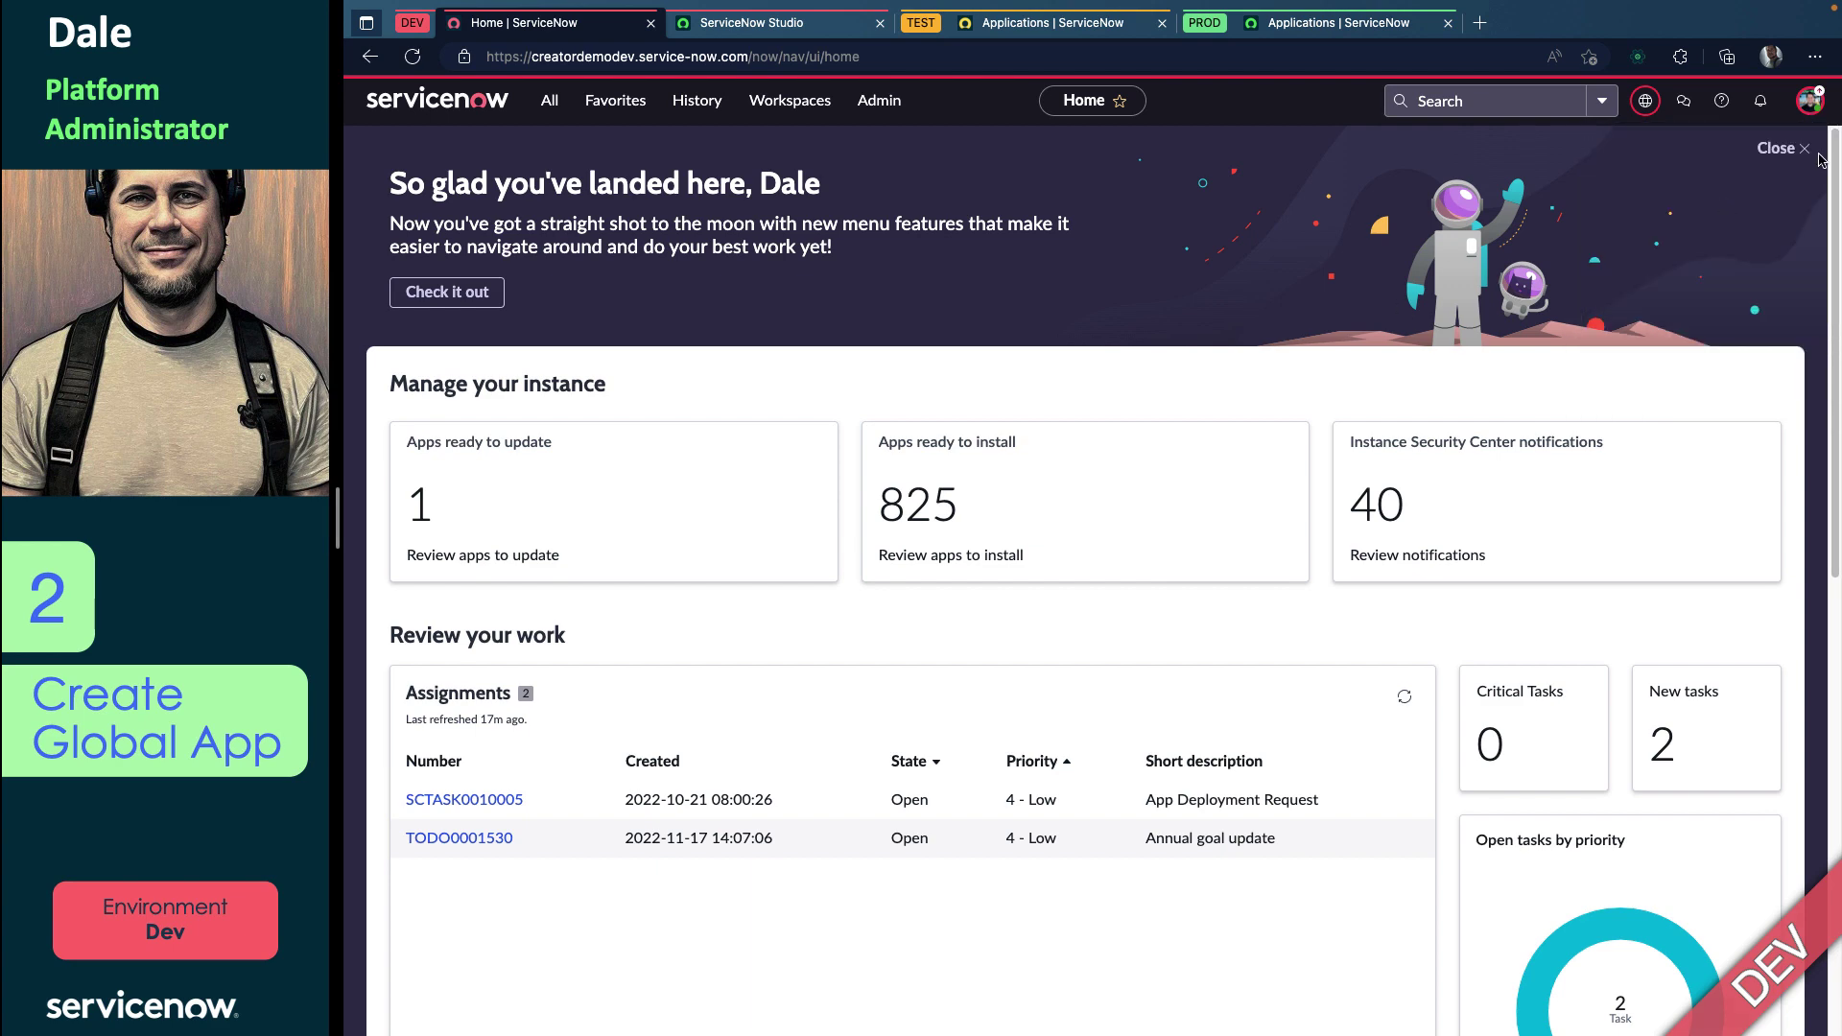
pyautogui.click(1806, 106)
pyautogui.click(1667, 343)
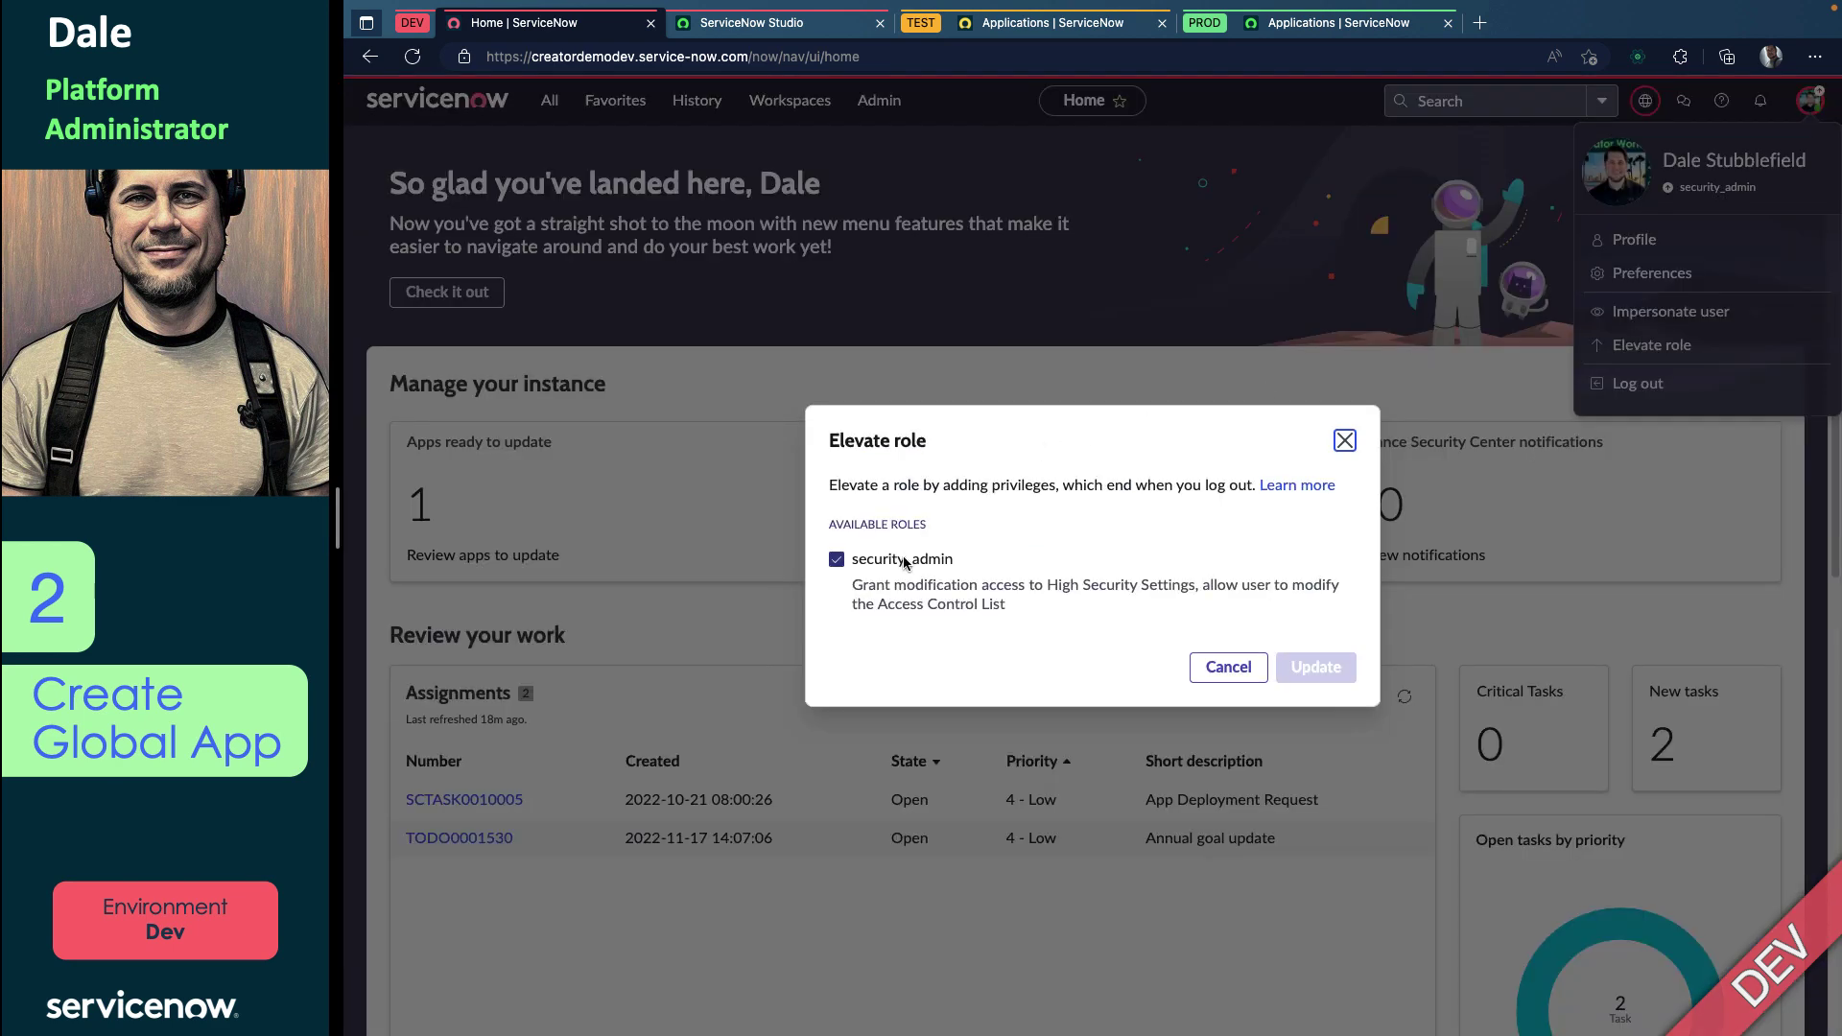
pyautogui.click(1312, 672)
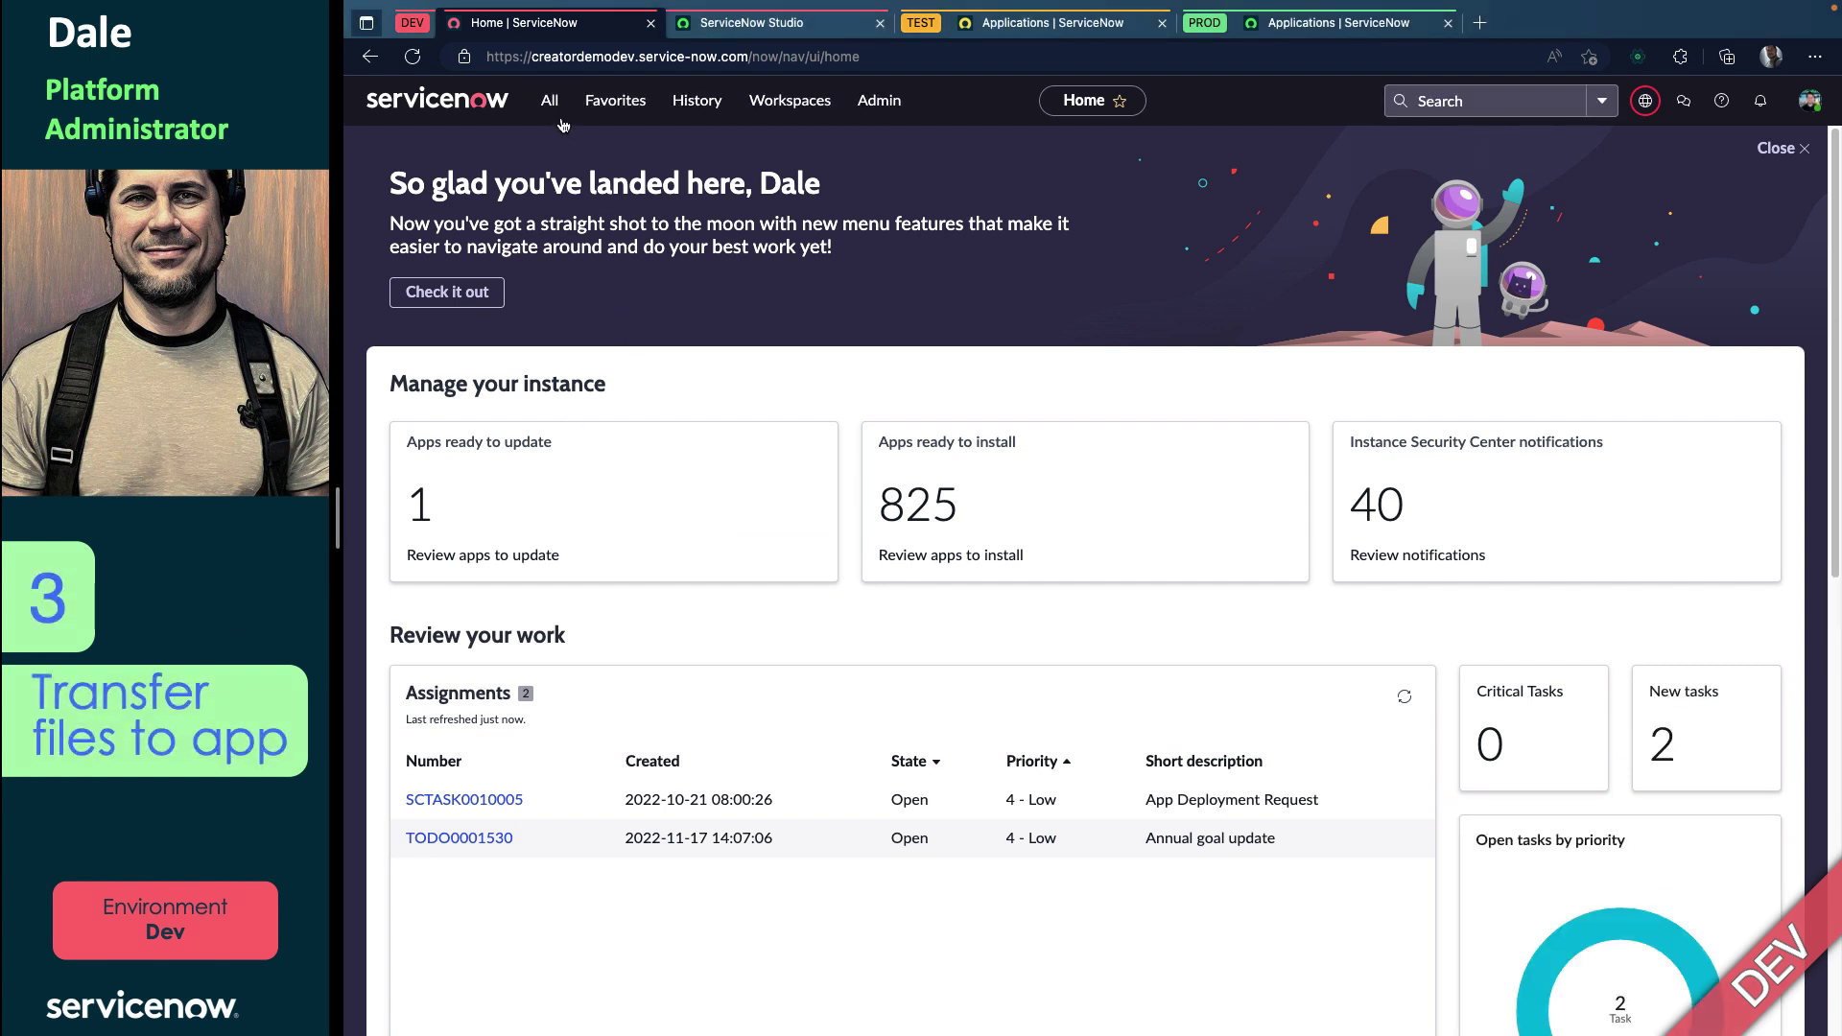
# Step: Reopen the incident Business Rules list from History and tick 'Custom BR from five years ago'
pyautogui.click(692, 101)
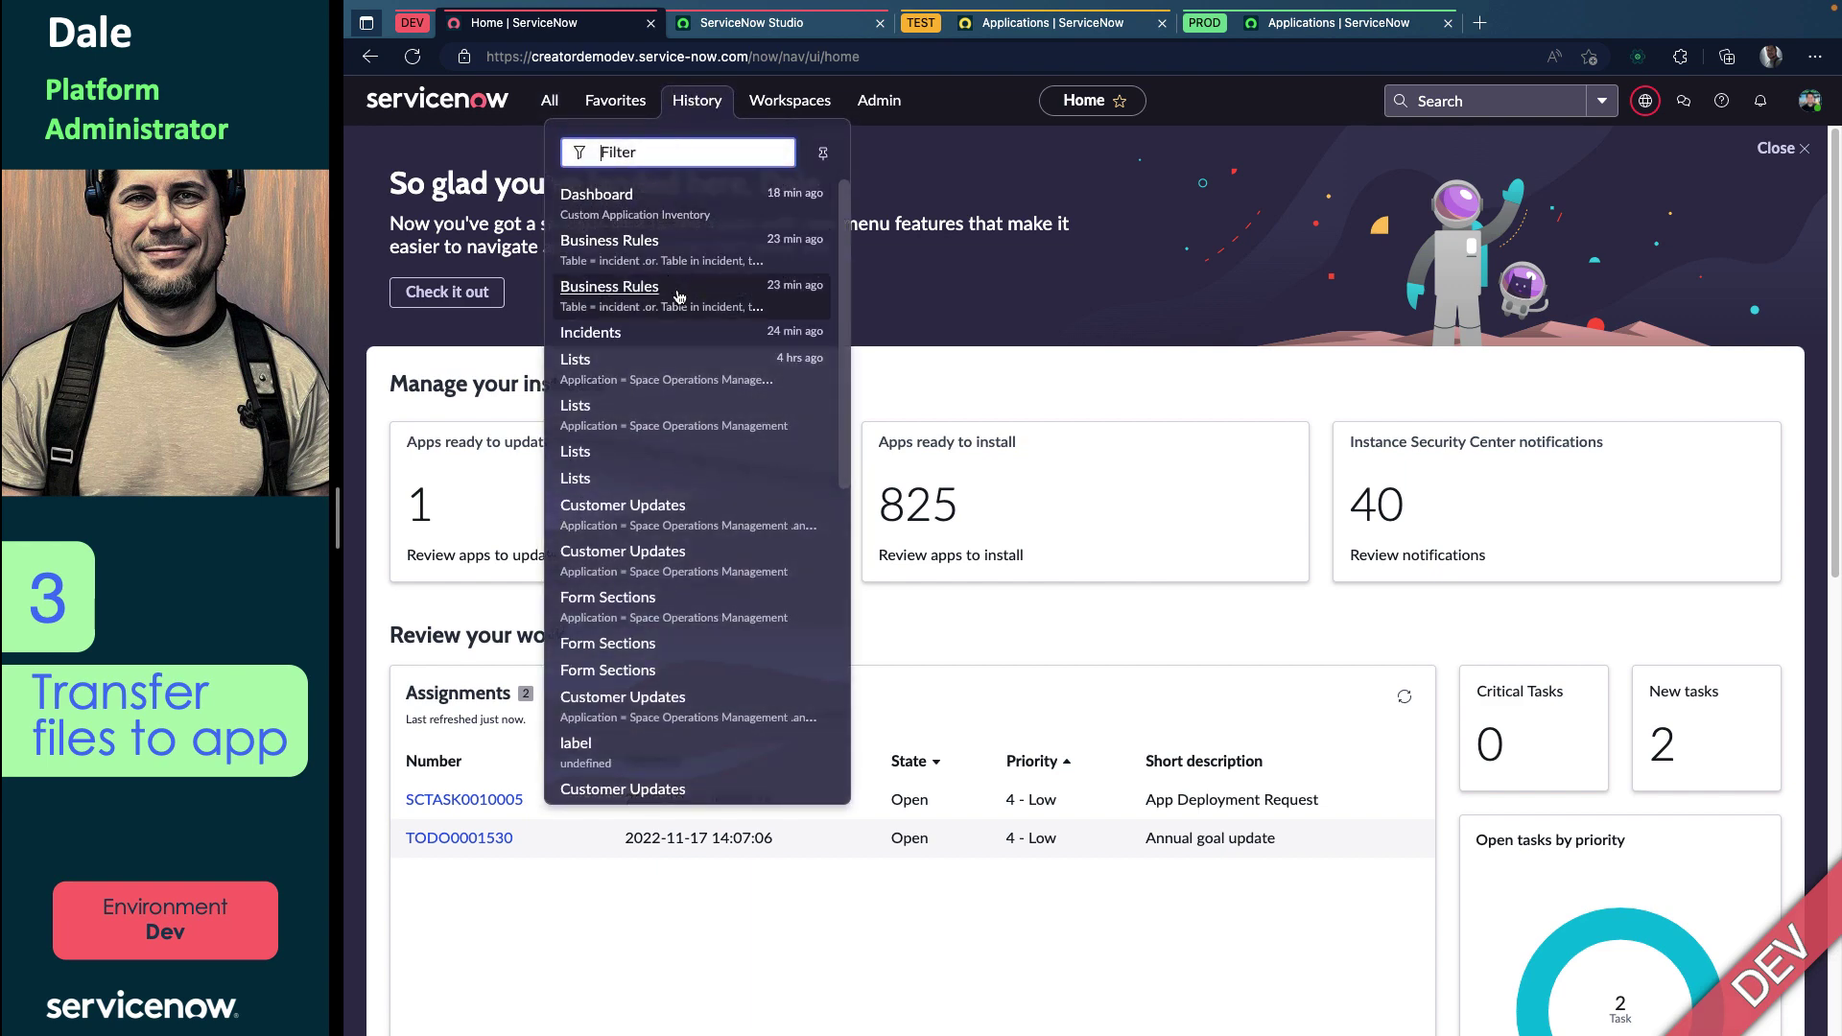
pyautogui.click(687, 257)
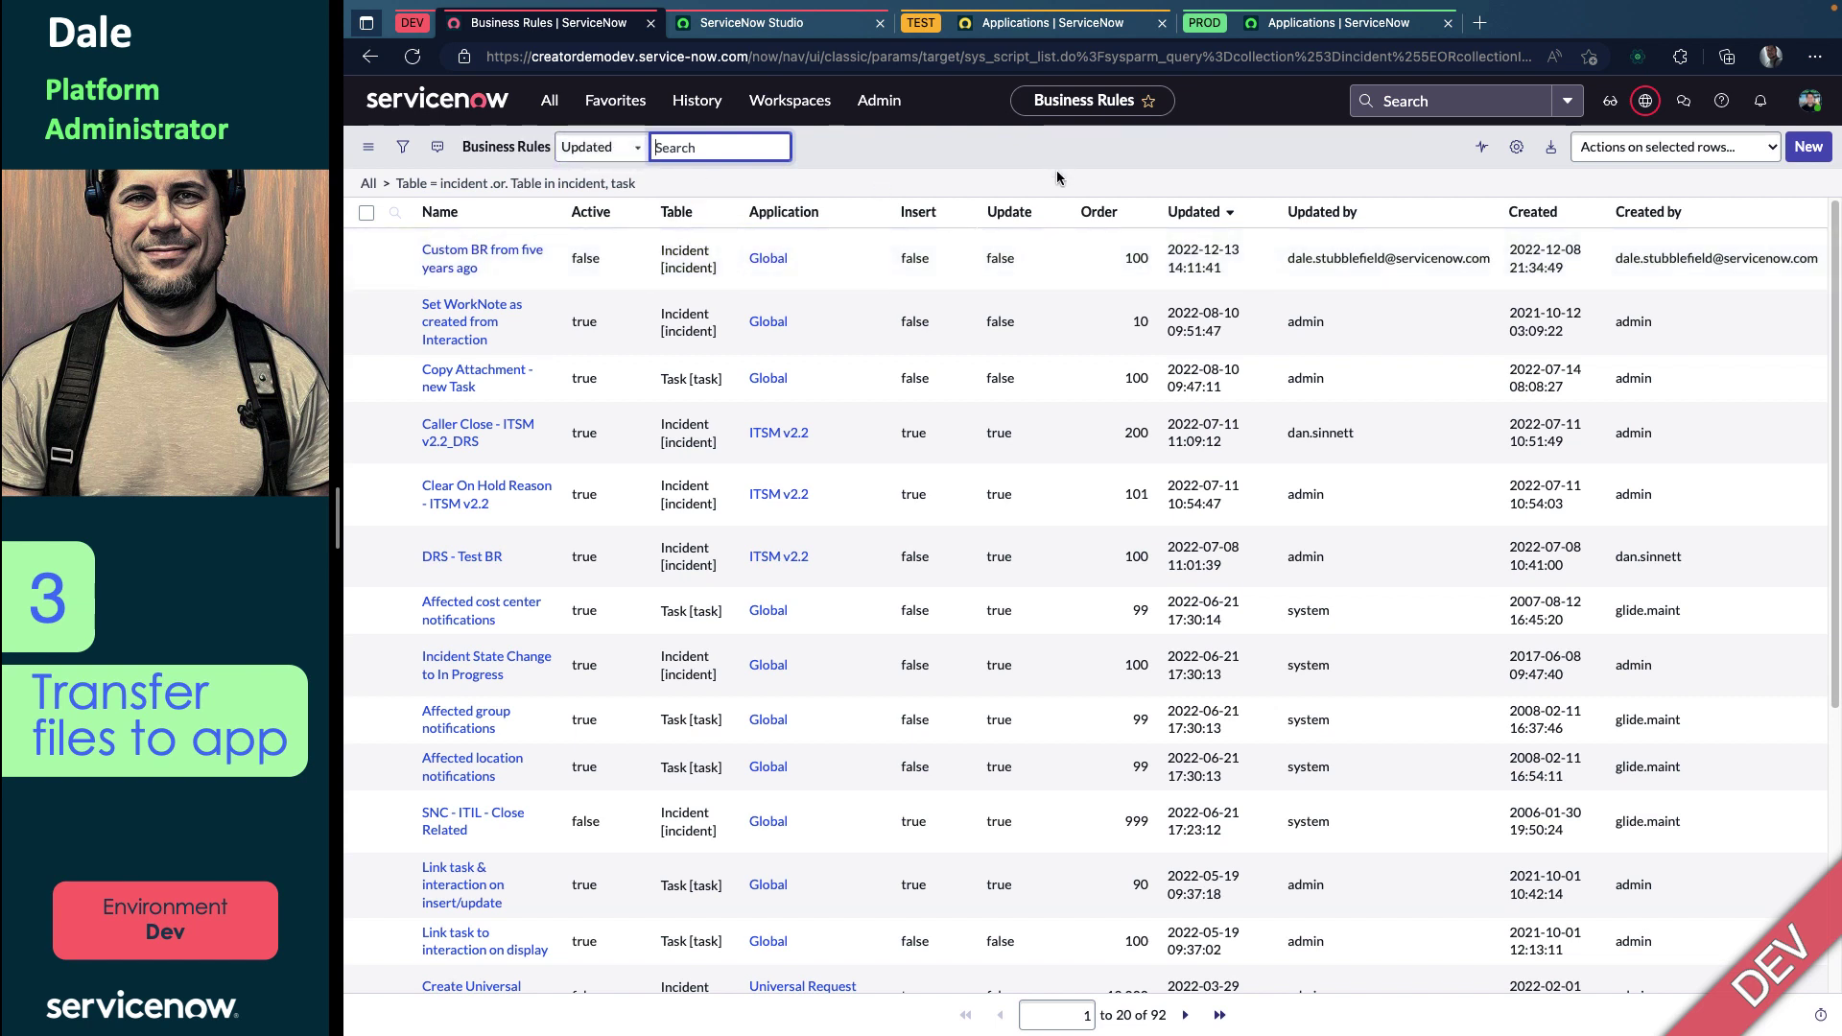
pyautogui.click(472, 276)
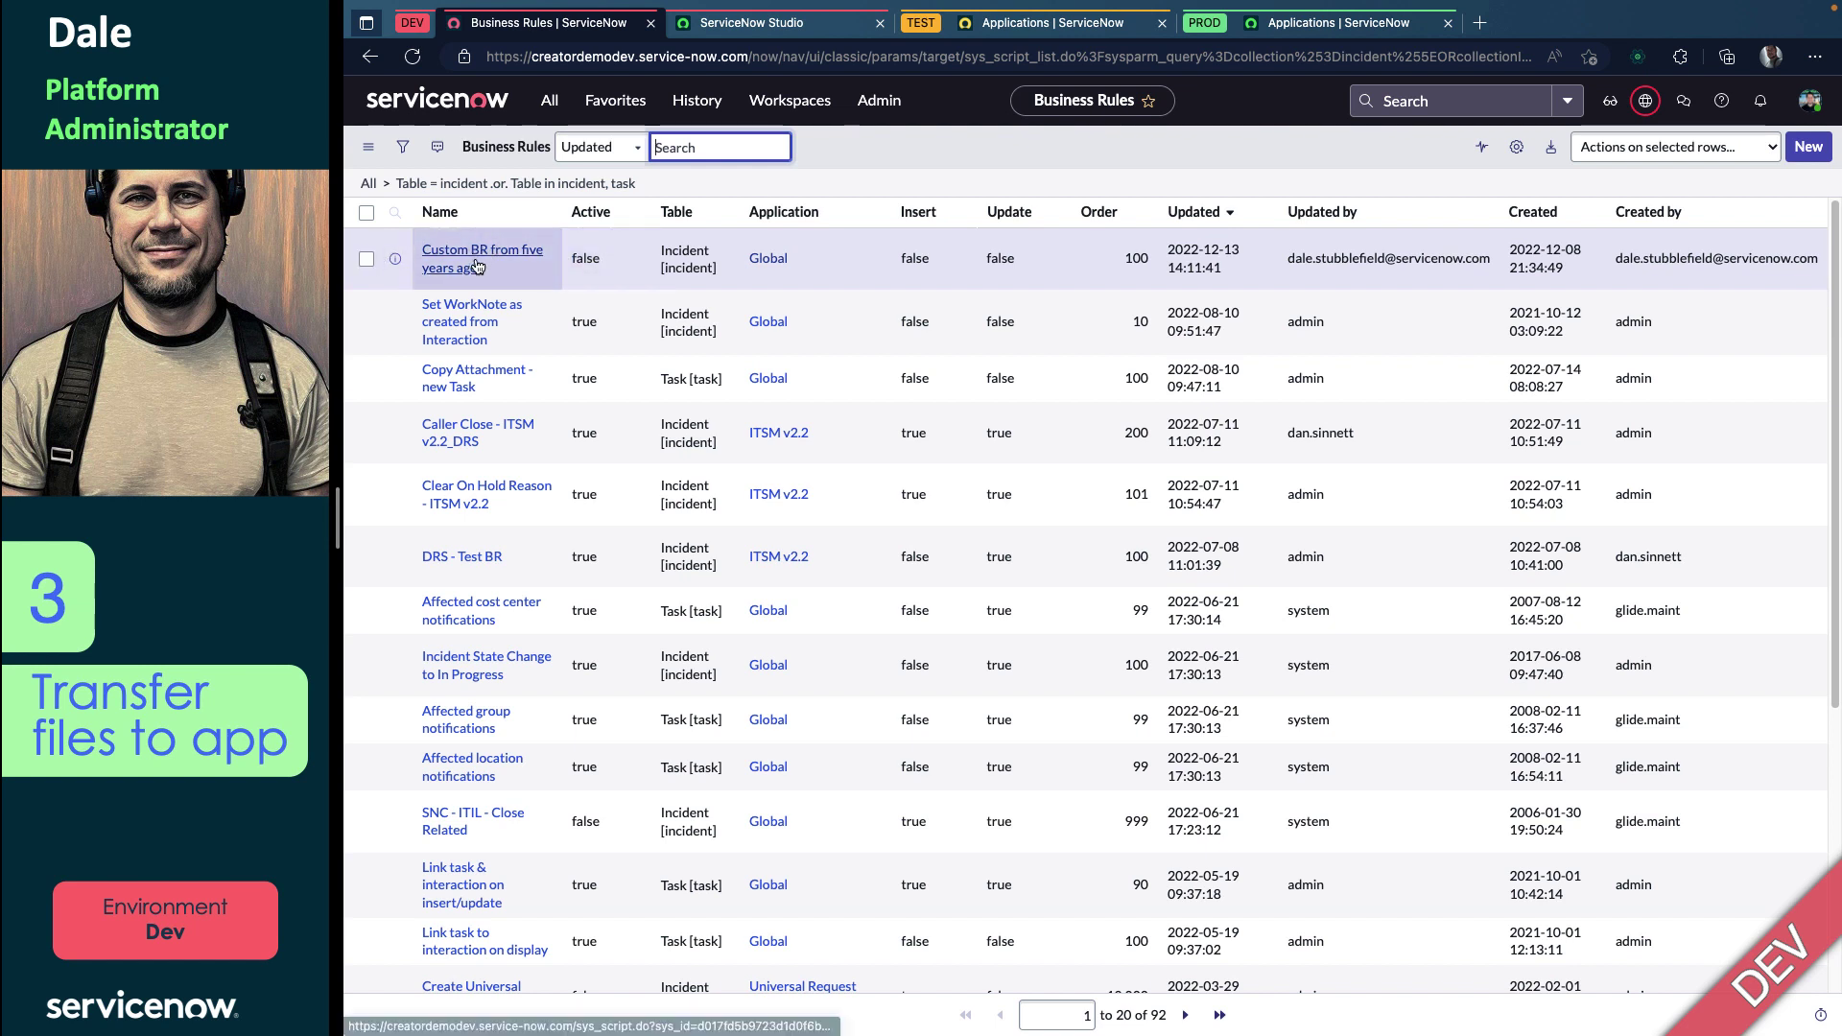
# Step: Move 'Custom BR from five years ago' from Global into DaleNow Incident Management
pyautogui.click(366, 258)
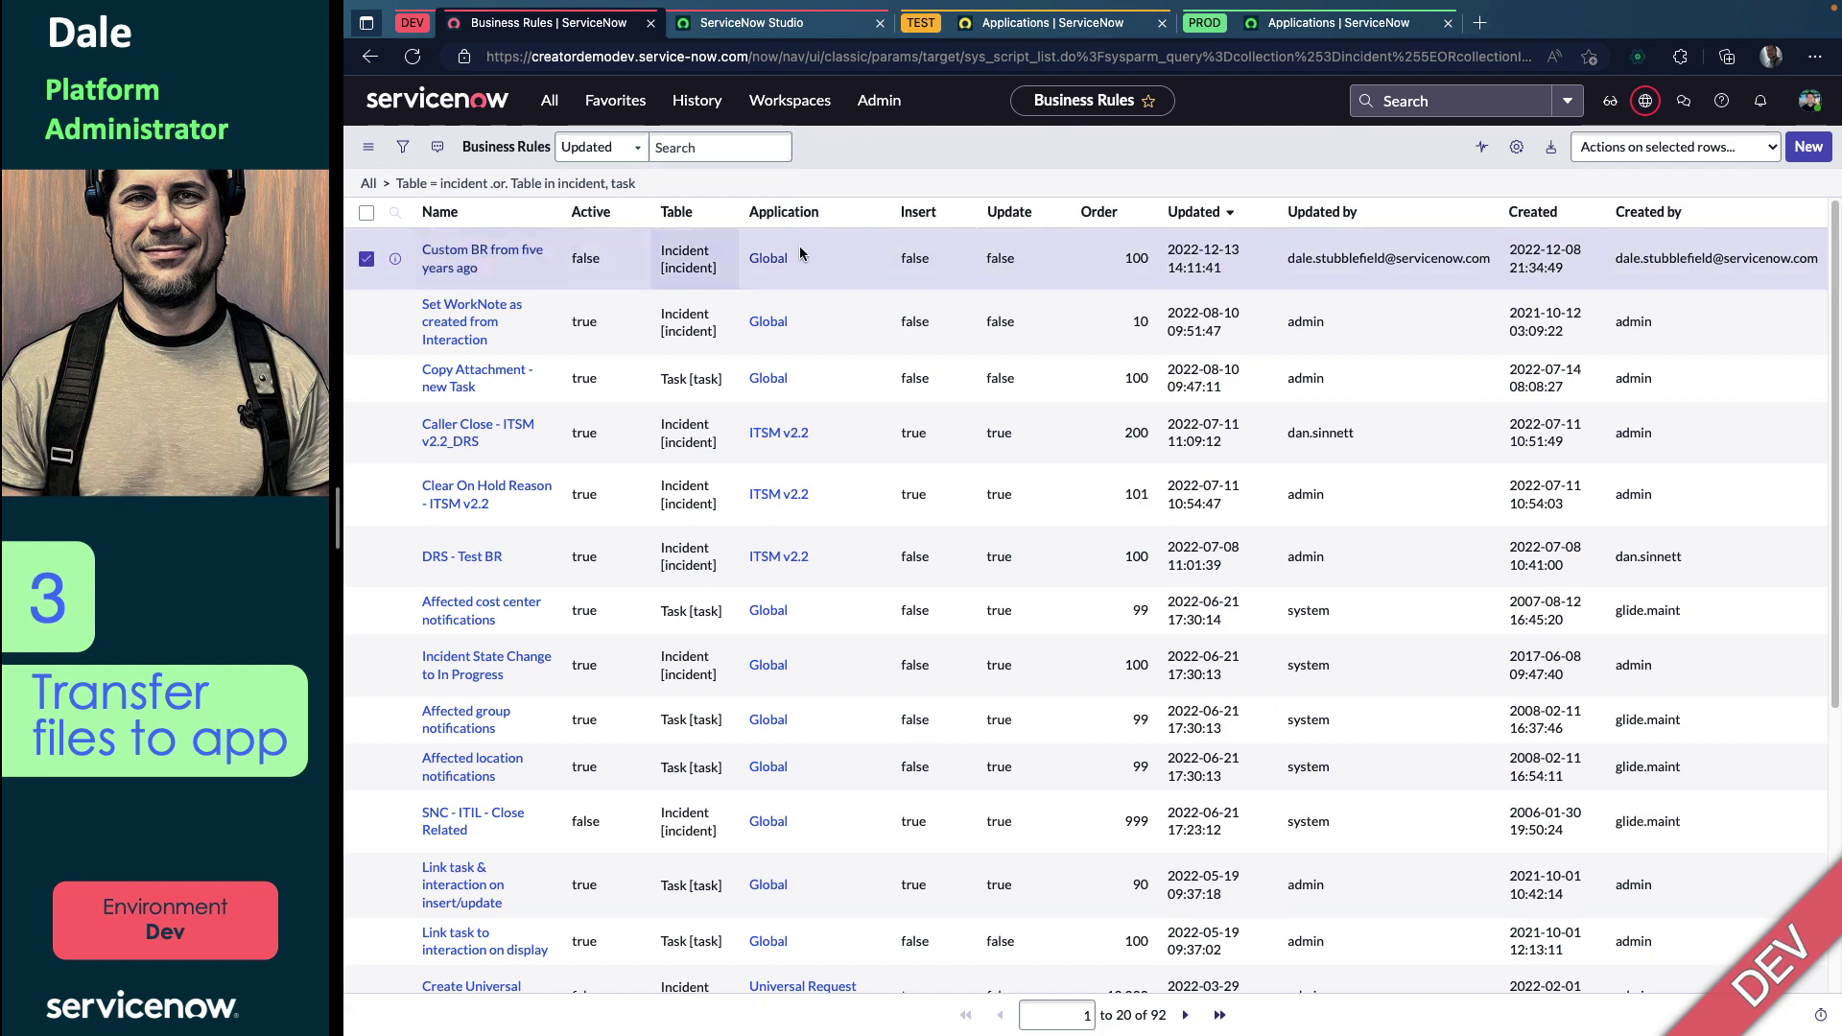
pyautogui.click(1635, 152)
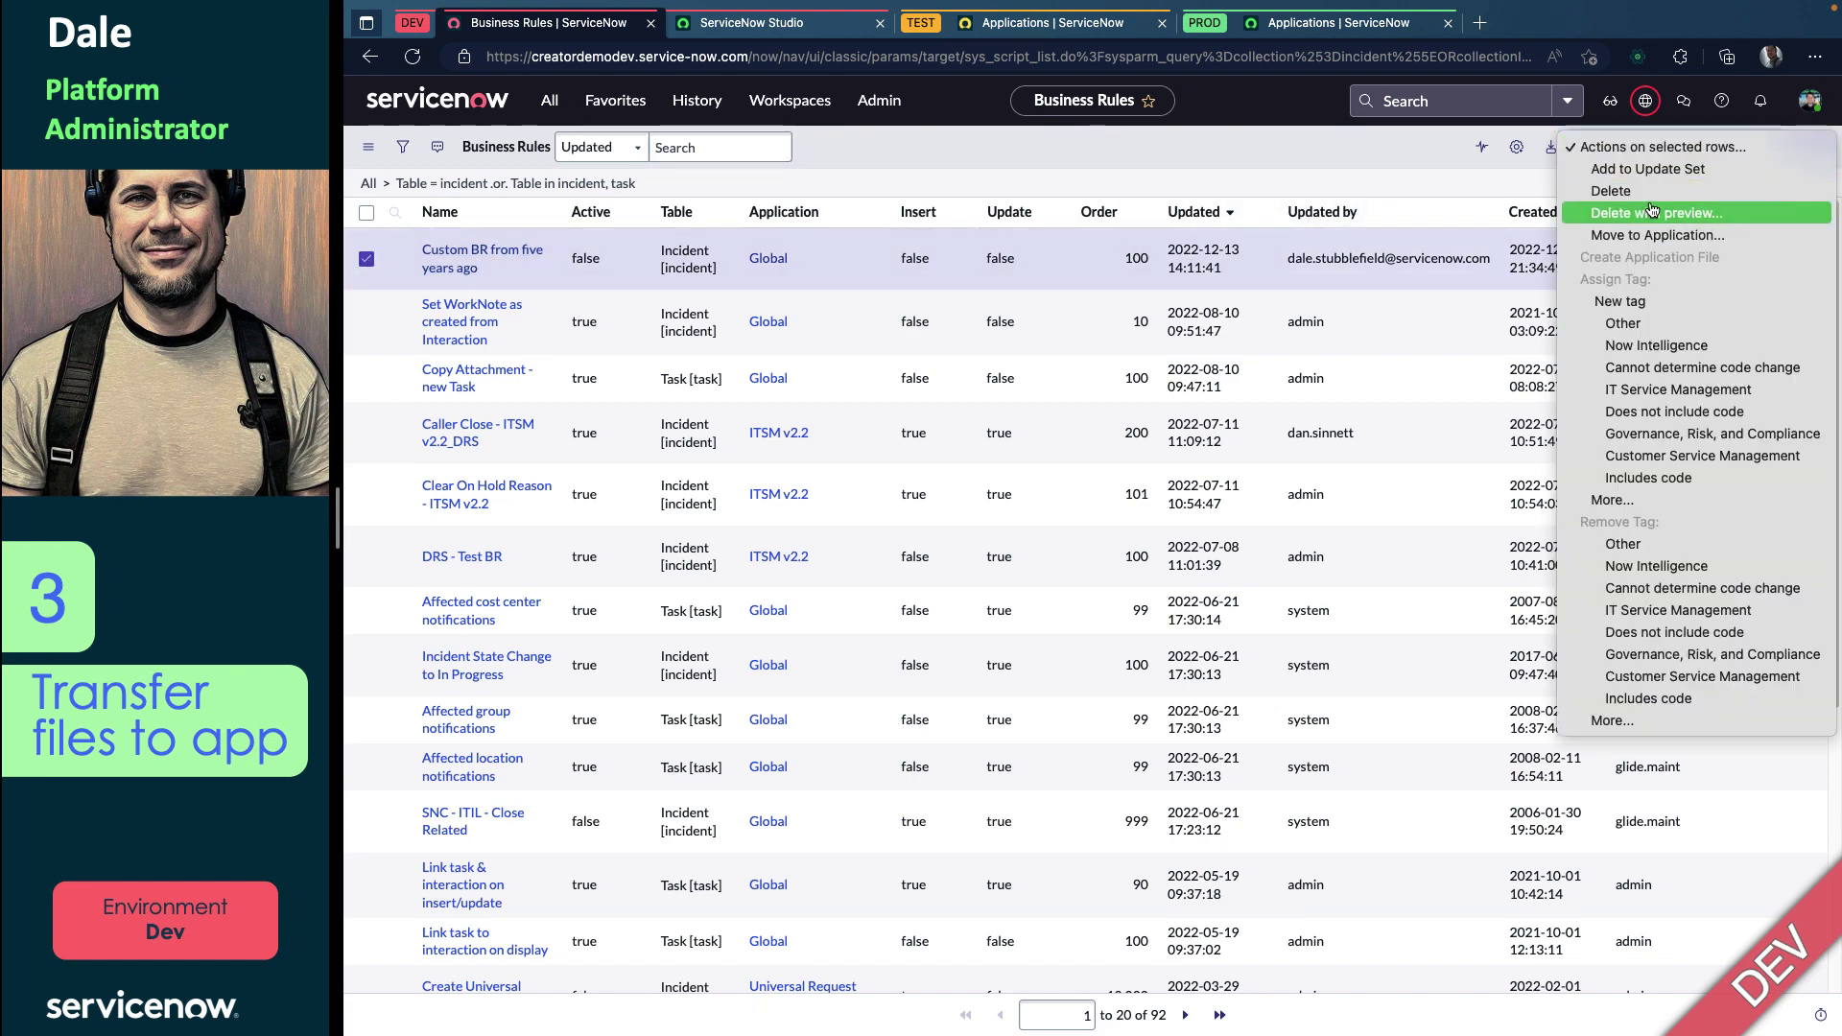
pyautogui.click(1643, 235)
pyautogui.click(1119, 333)
pyautogui.write('dalenow')
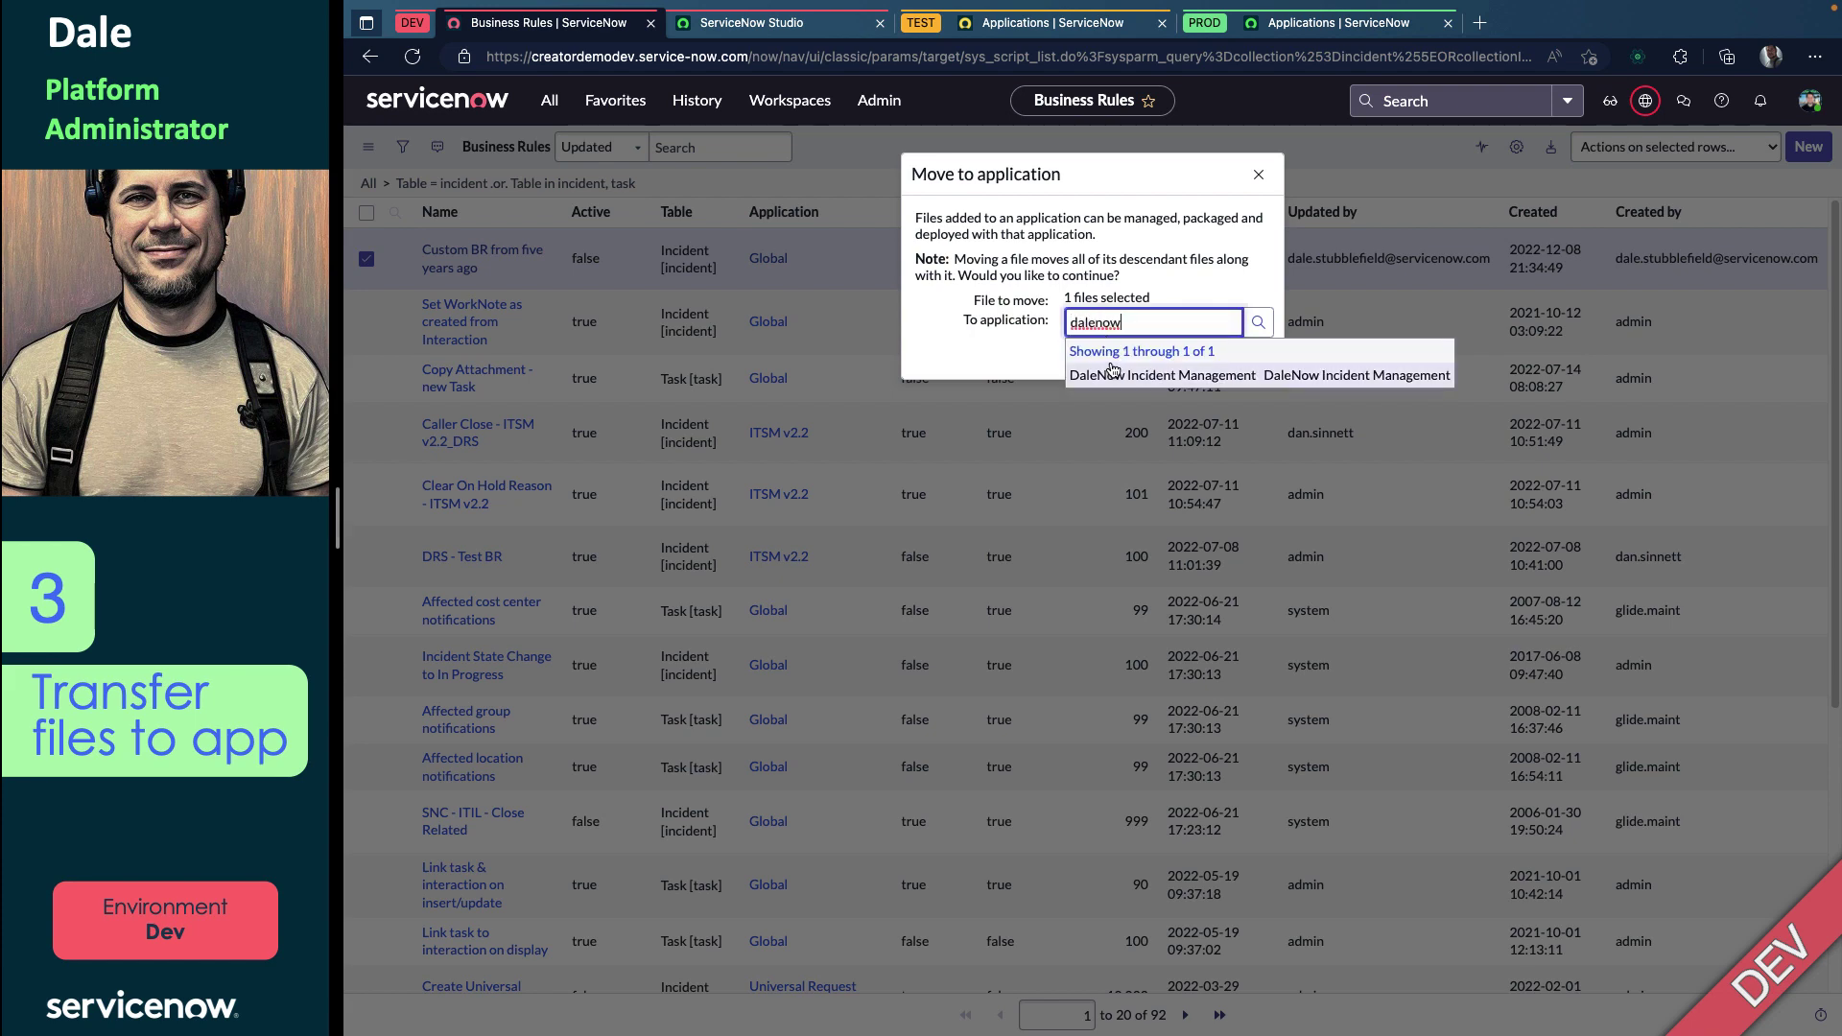
pyautogui.click(1116, 375)
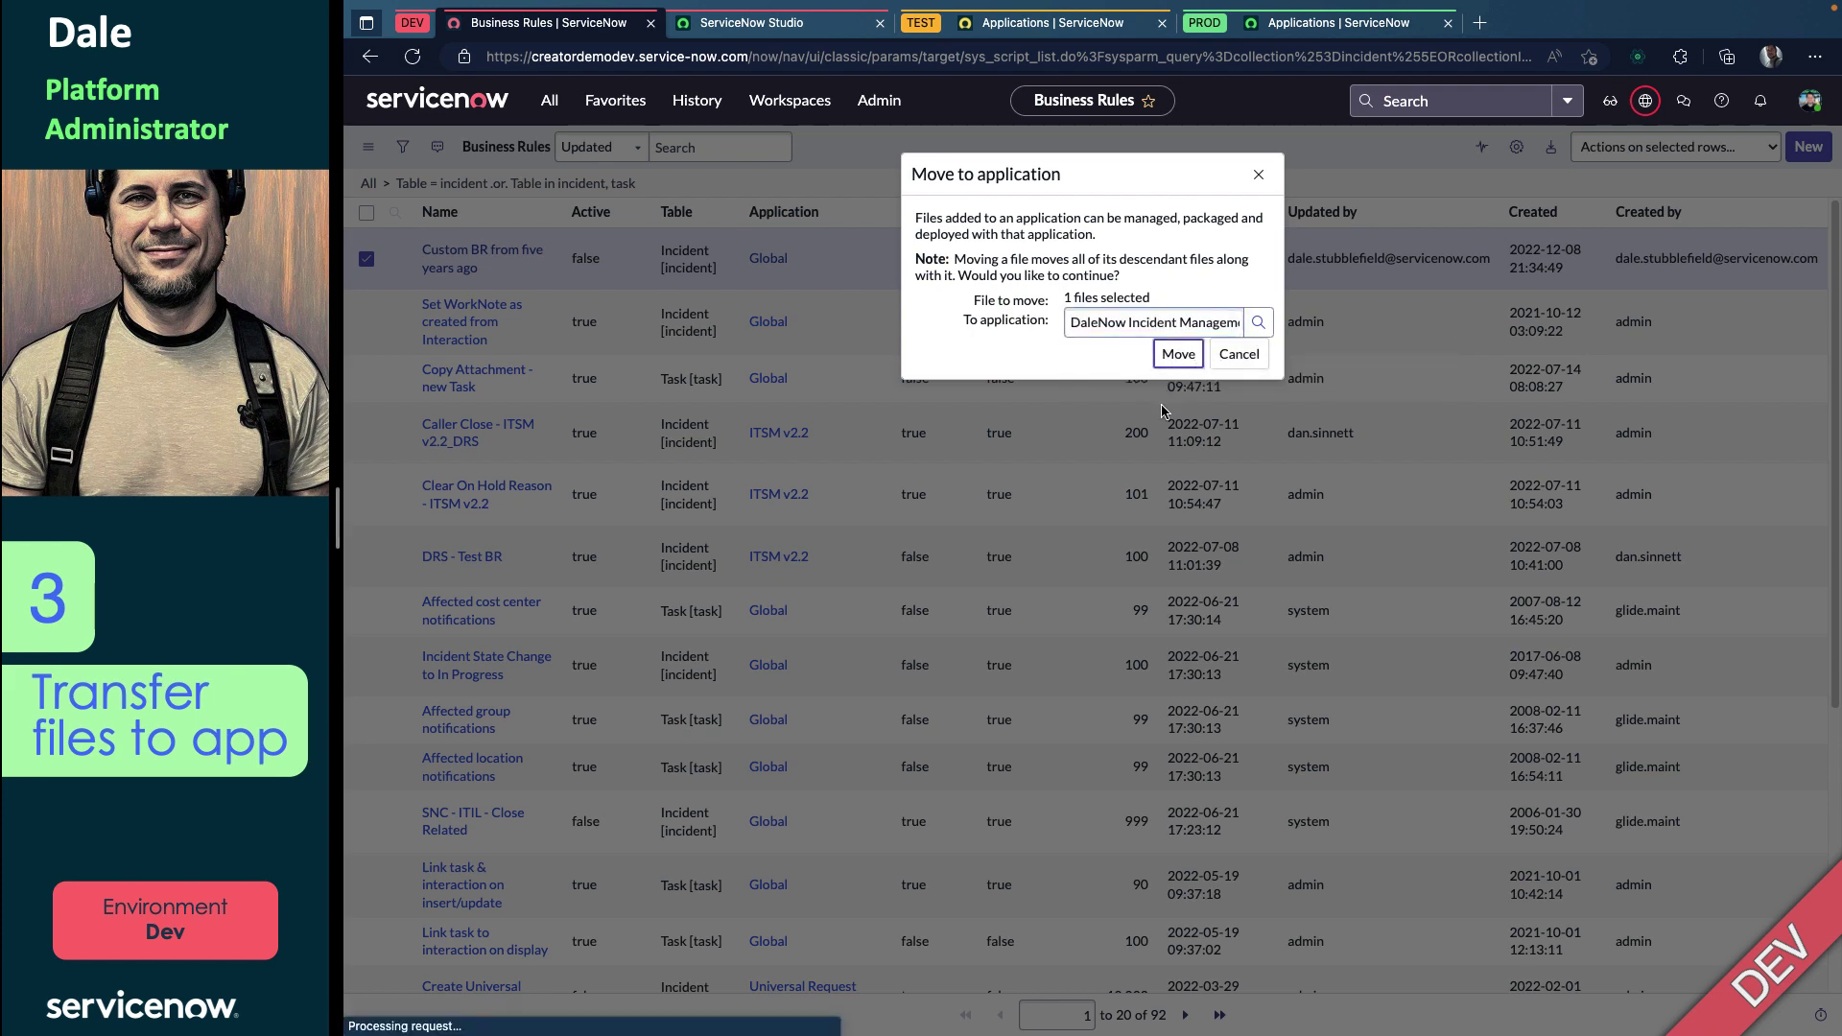
pyautogui.click(1178, 354)
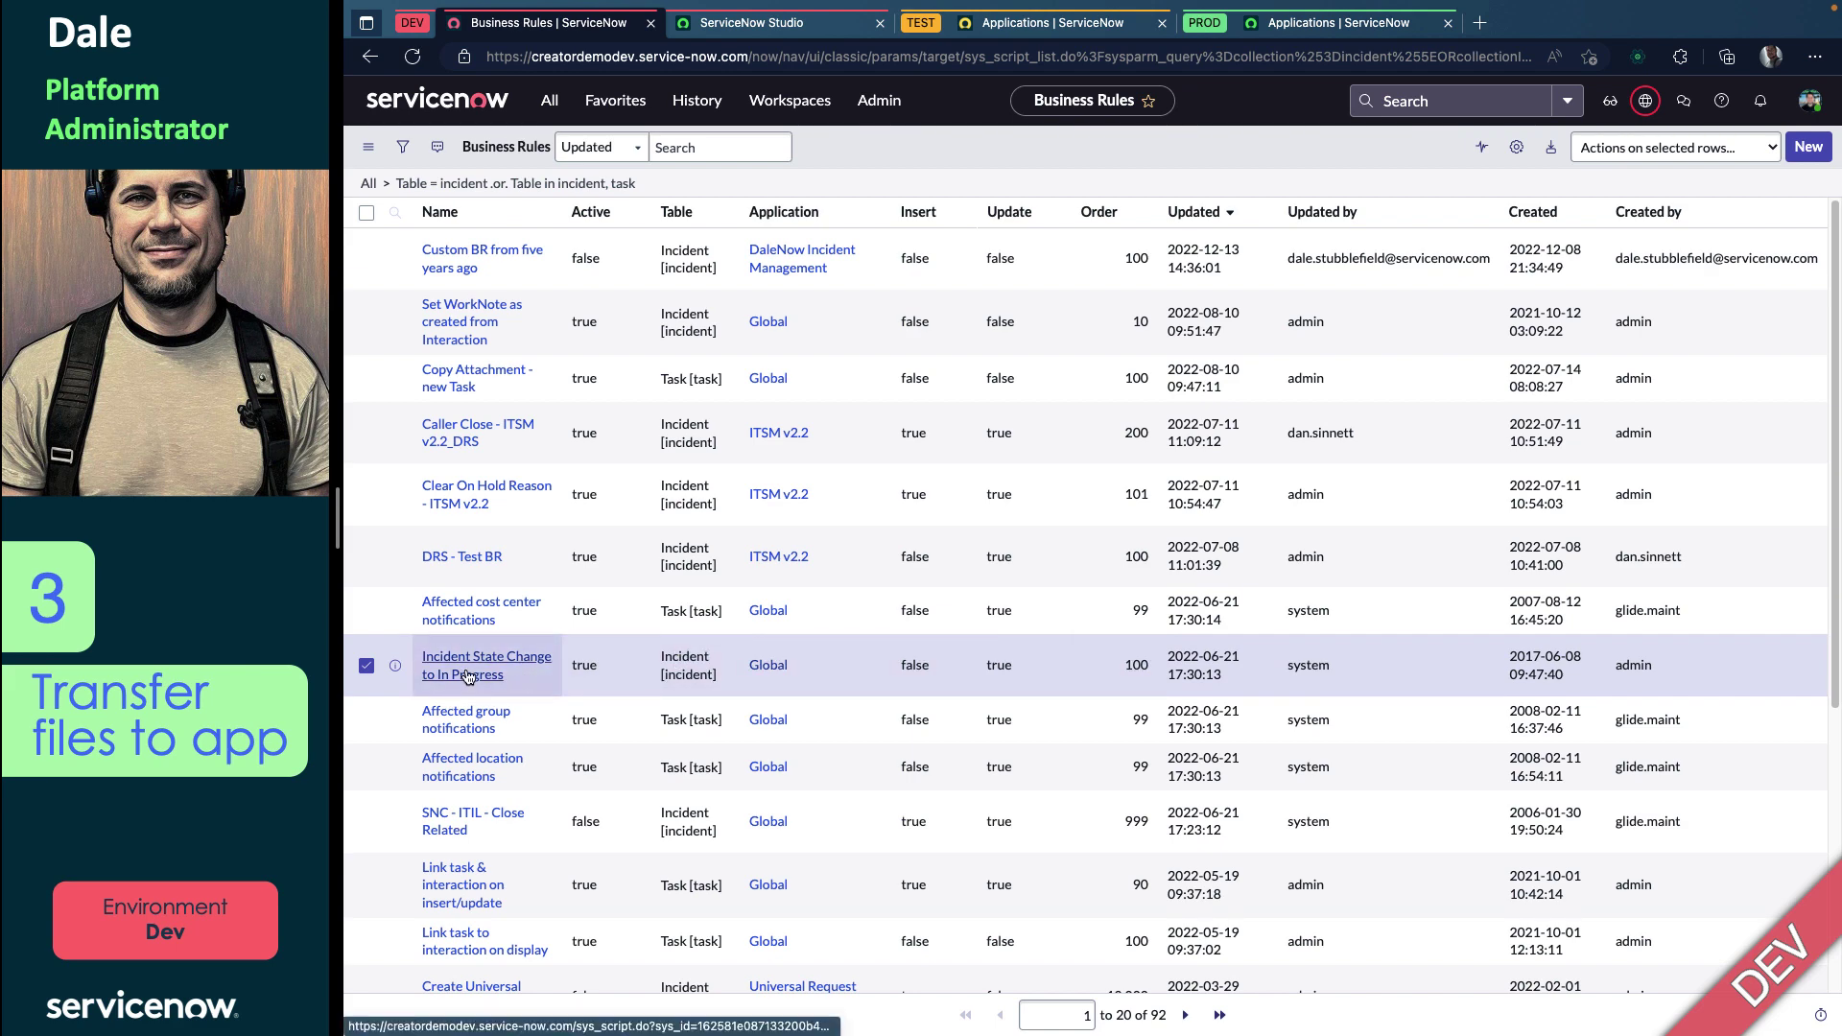
# Step: Move 'Incident State Change to In Progress' into DaleNow Incident Management and dismiss the confirmation
pyautogui.click(1673, 147)
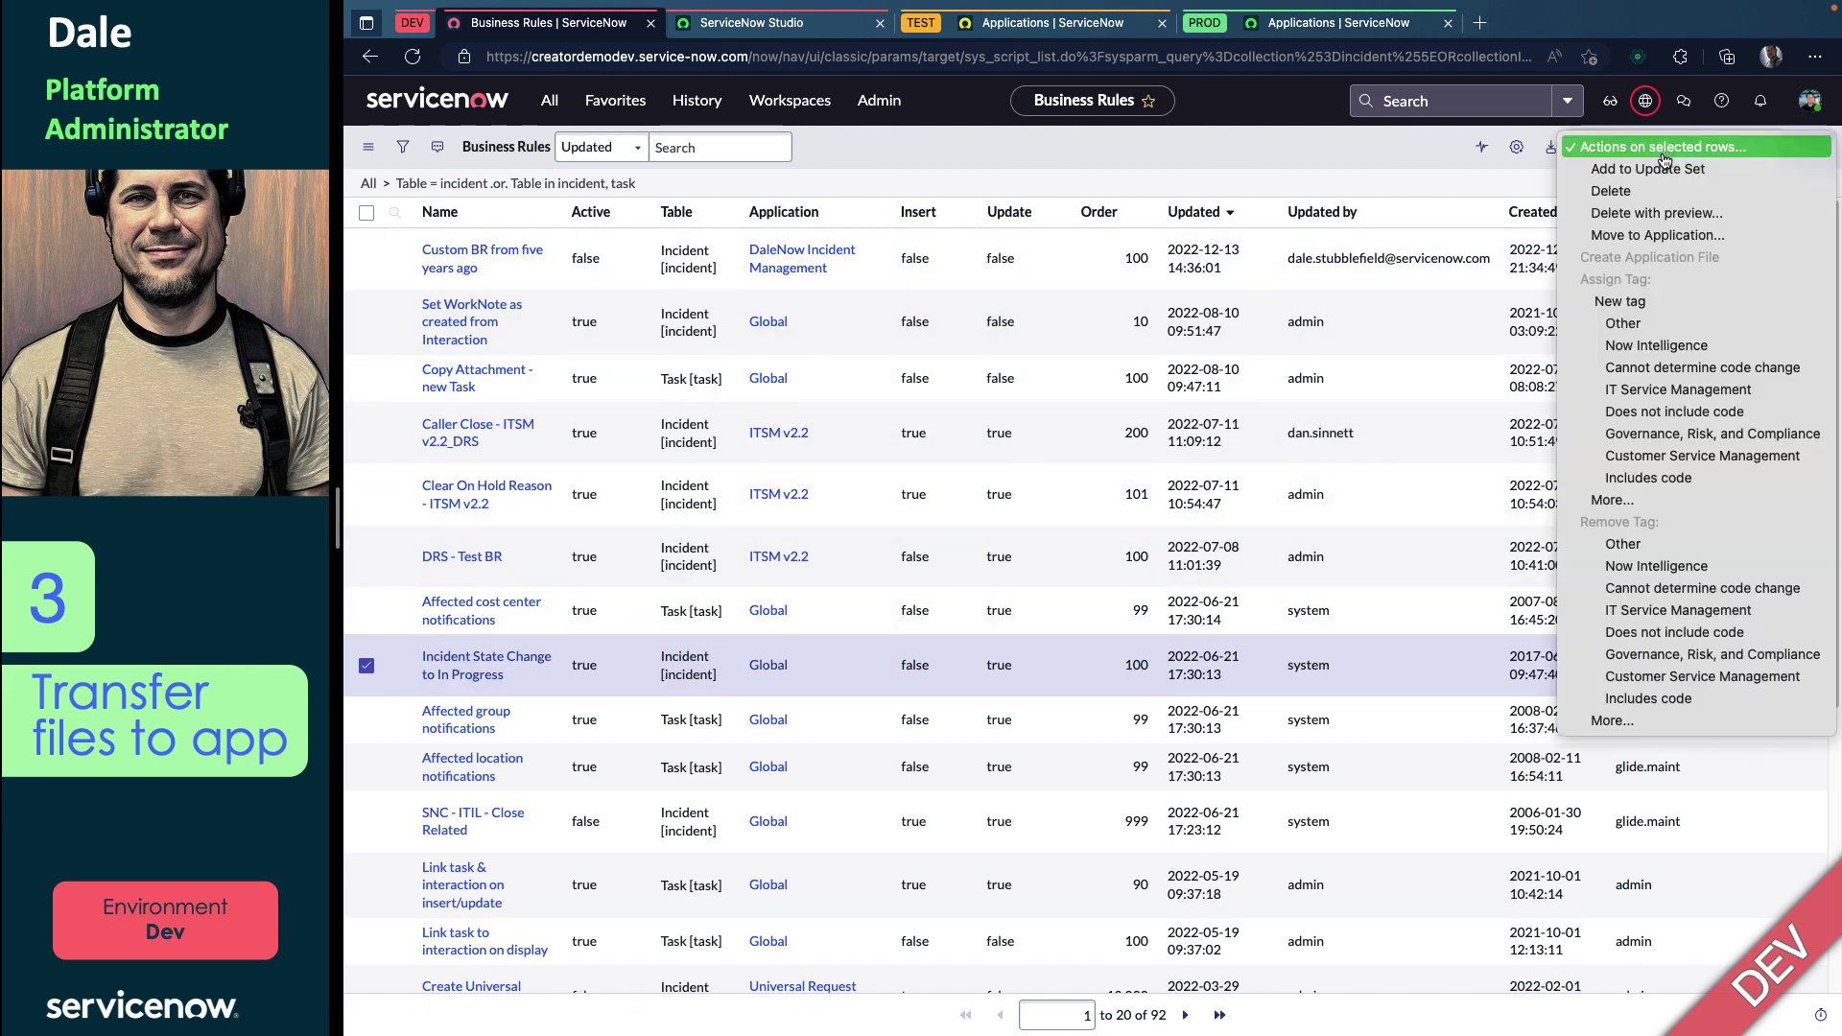
pyautogui.click(1673, 235)
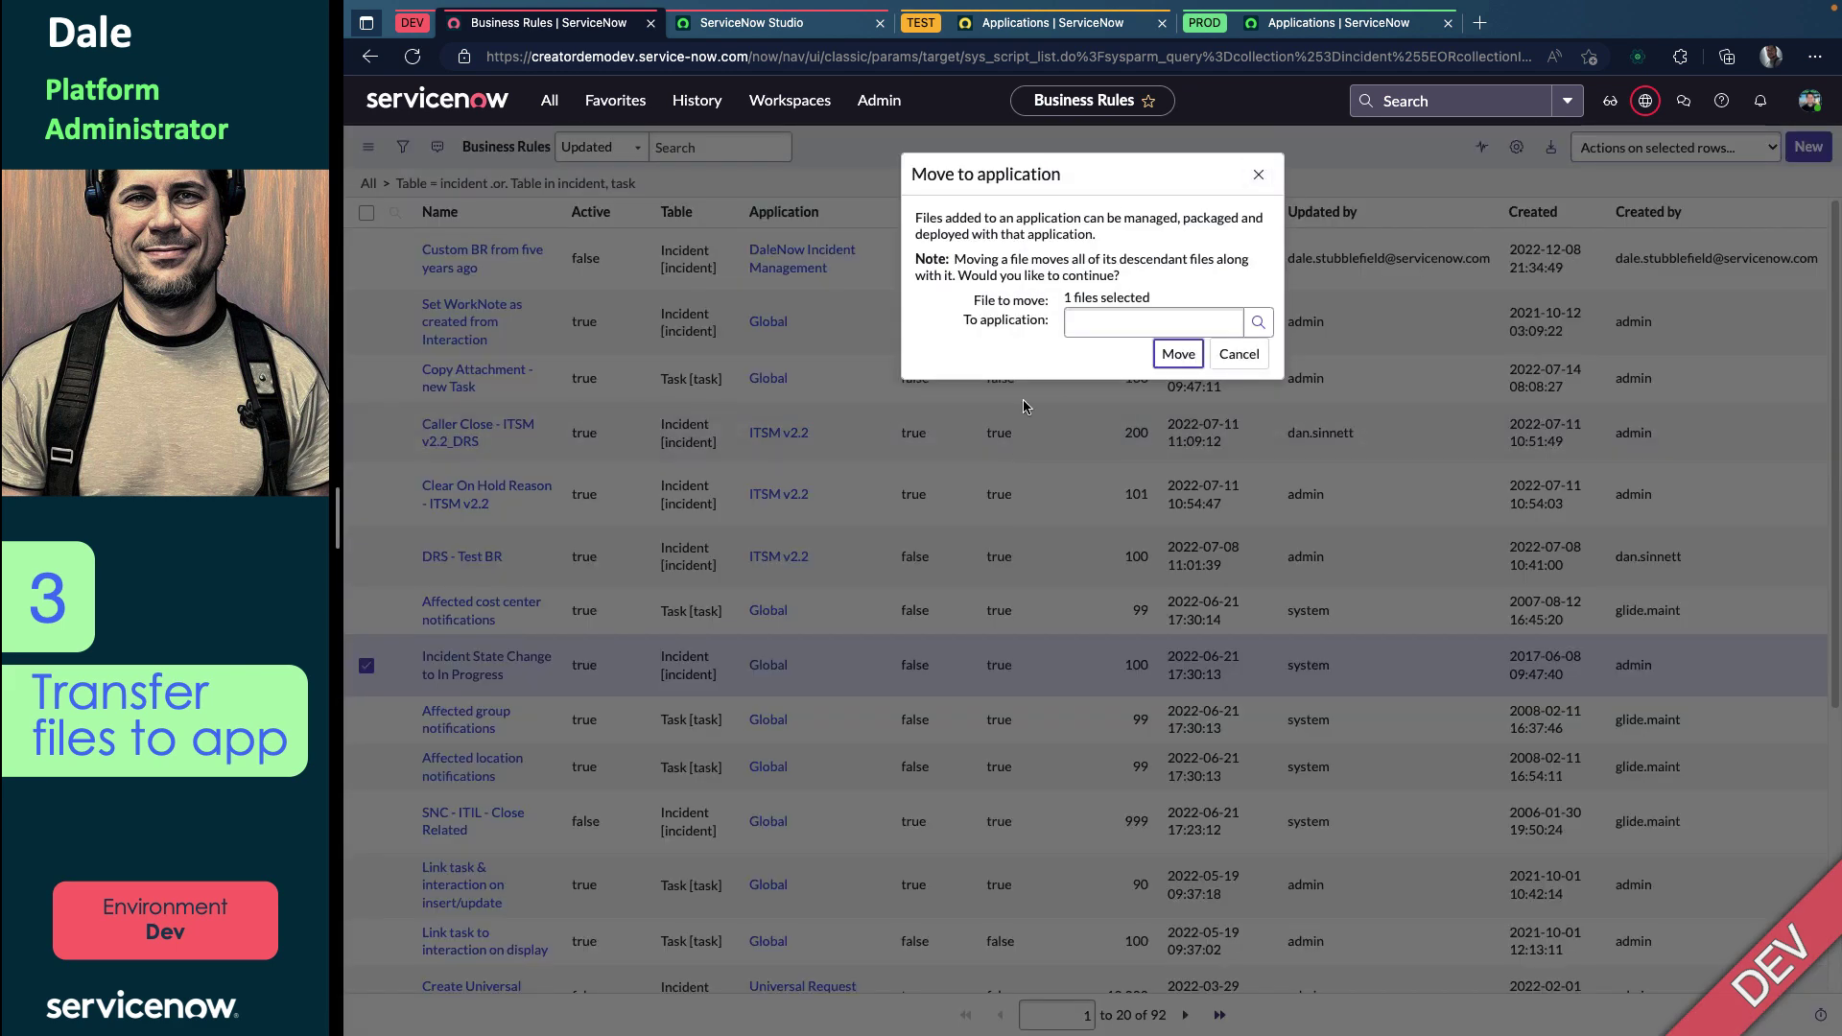
pyautogui.click(1132, 322)
pyautogui.write('dalenow')
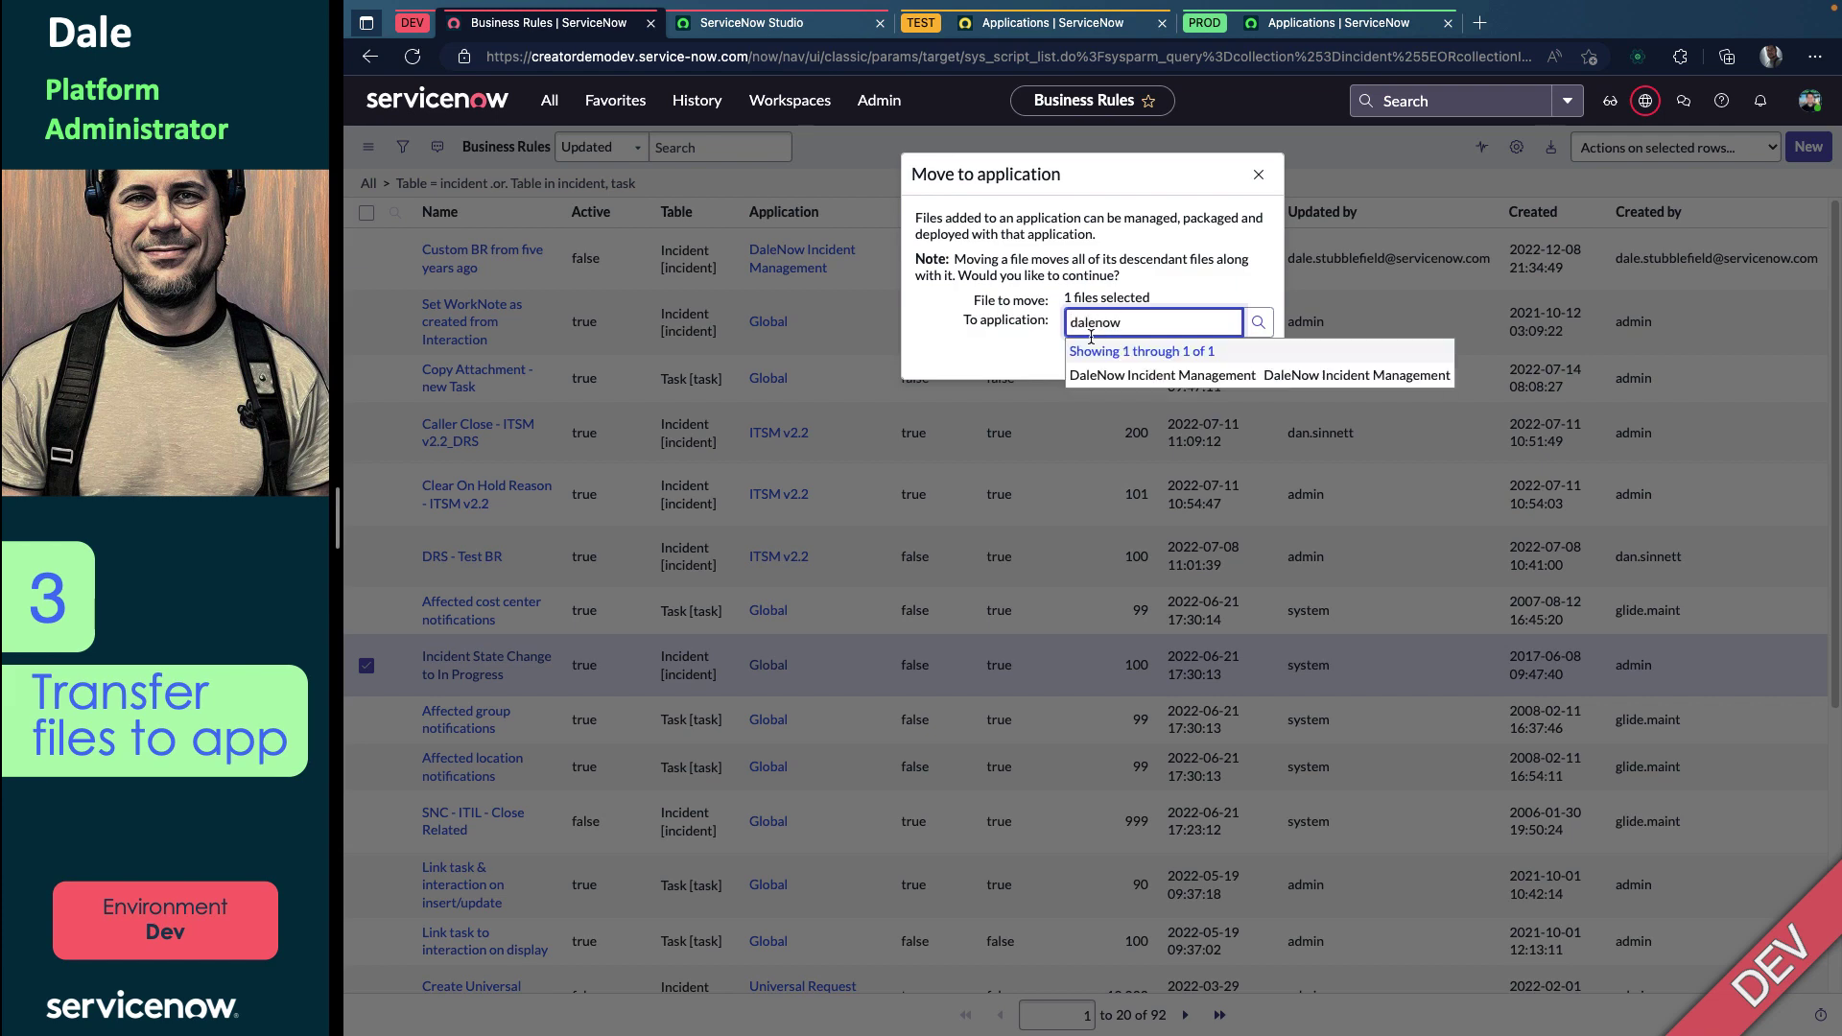
pyautogui.click(1100, 372)
pyautogui.click(1178, 353)
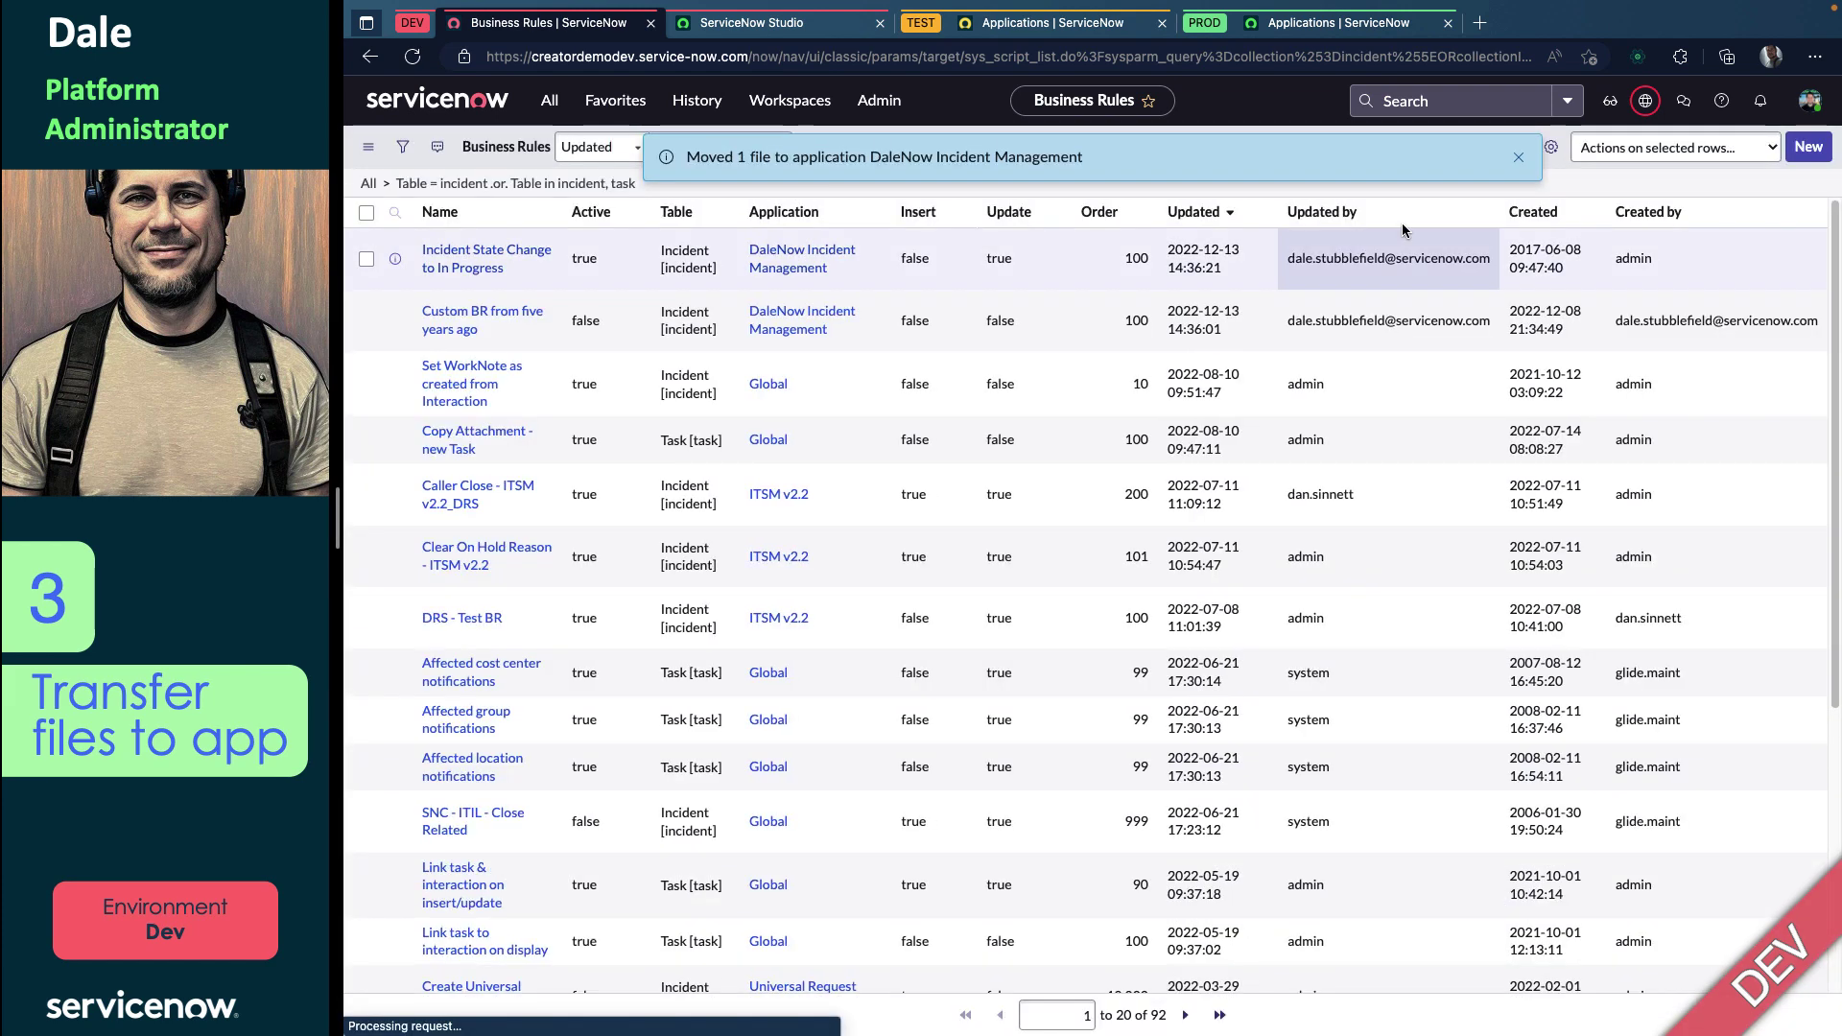
pyautogui.click(1517, 156)
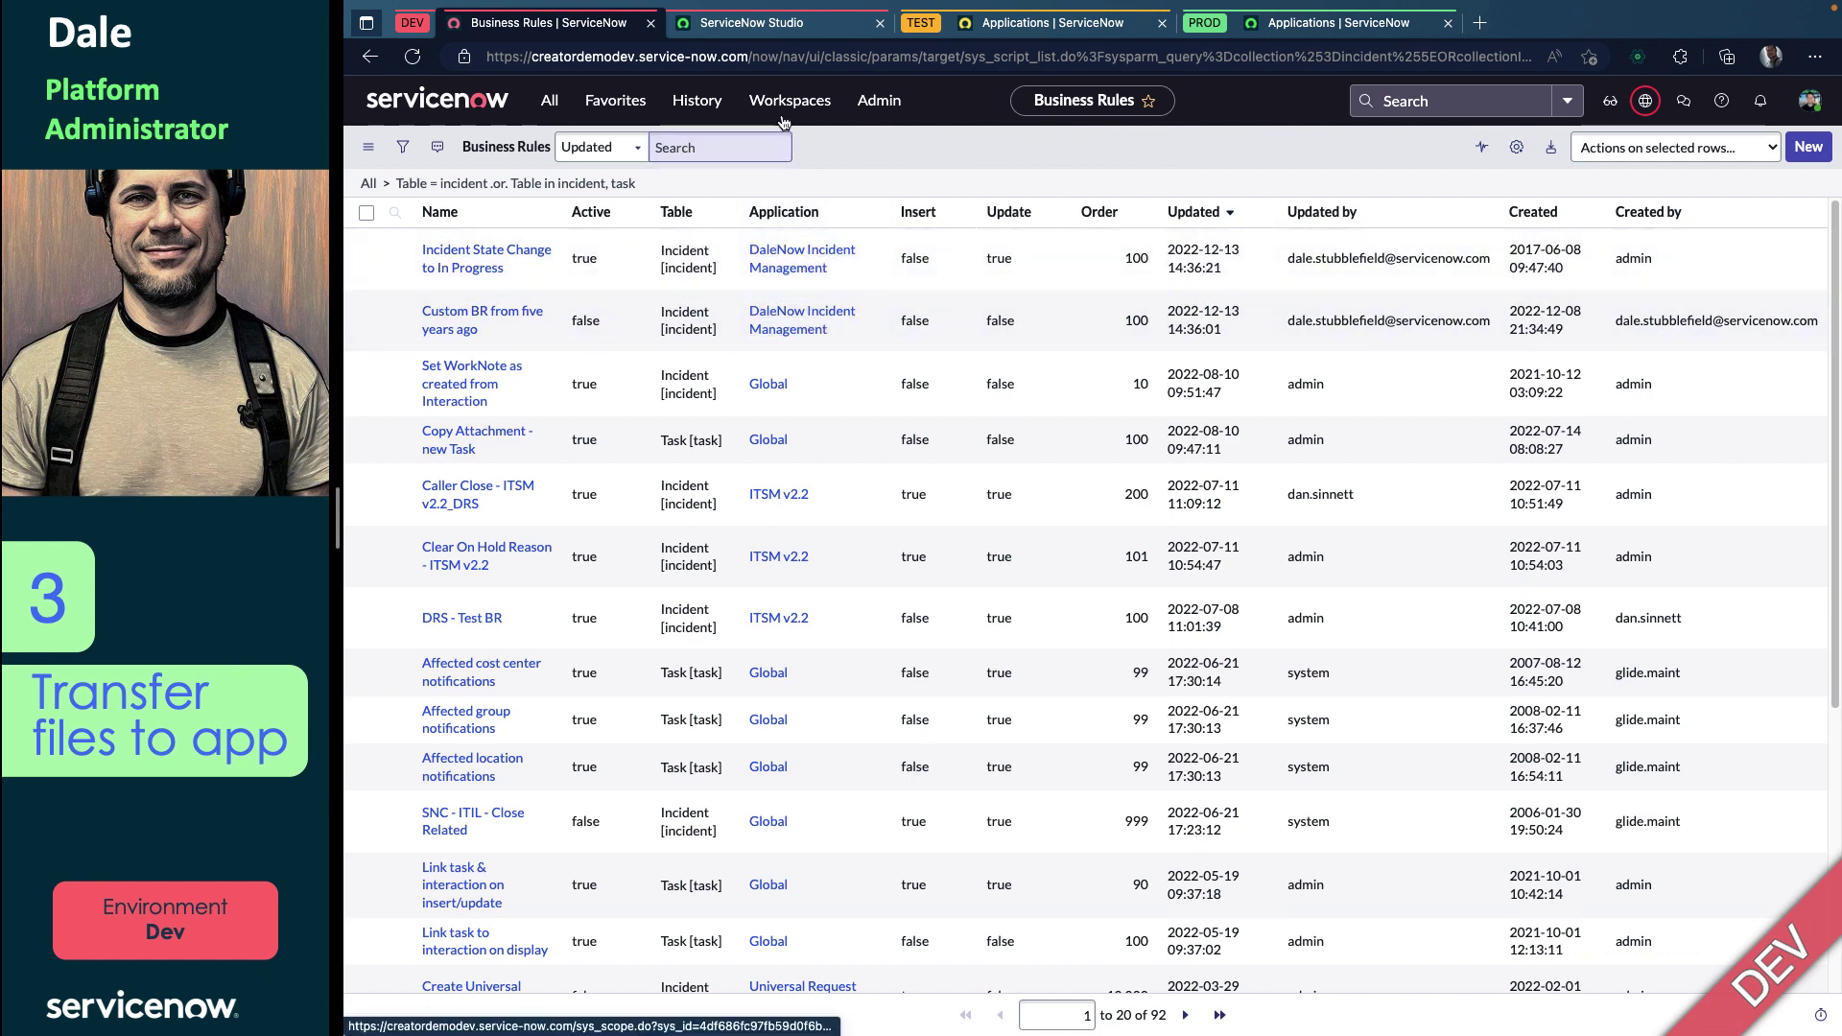
# Step: In Studio, open both moved business rules and view their details
pyautogui.click(797, 33)
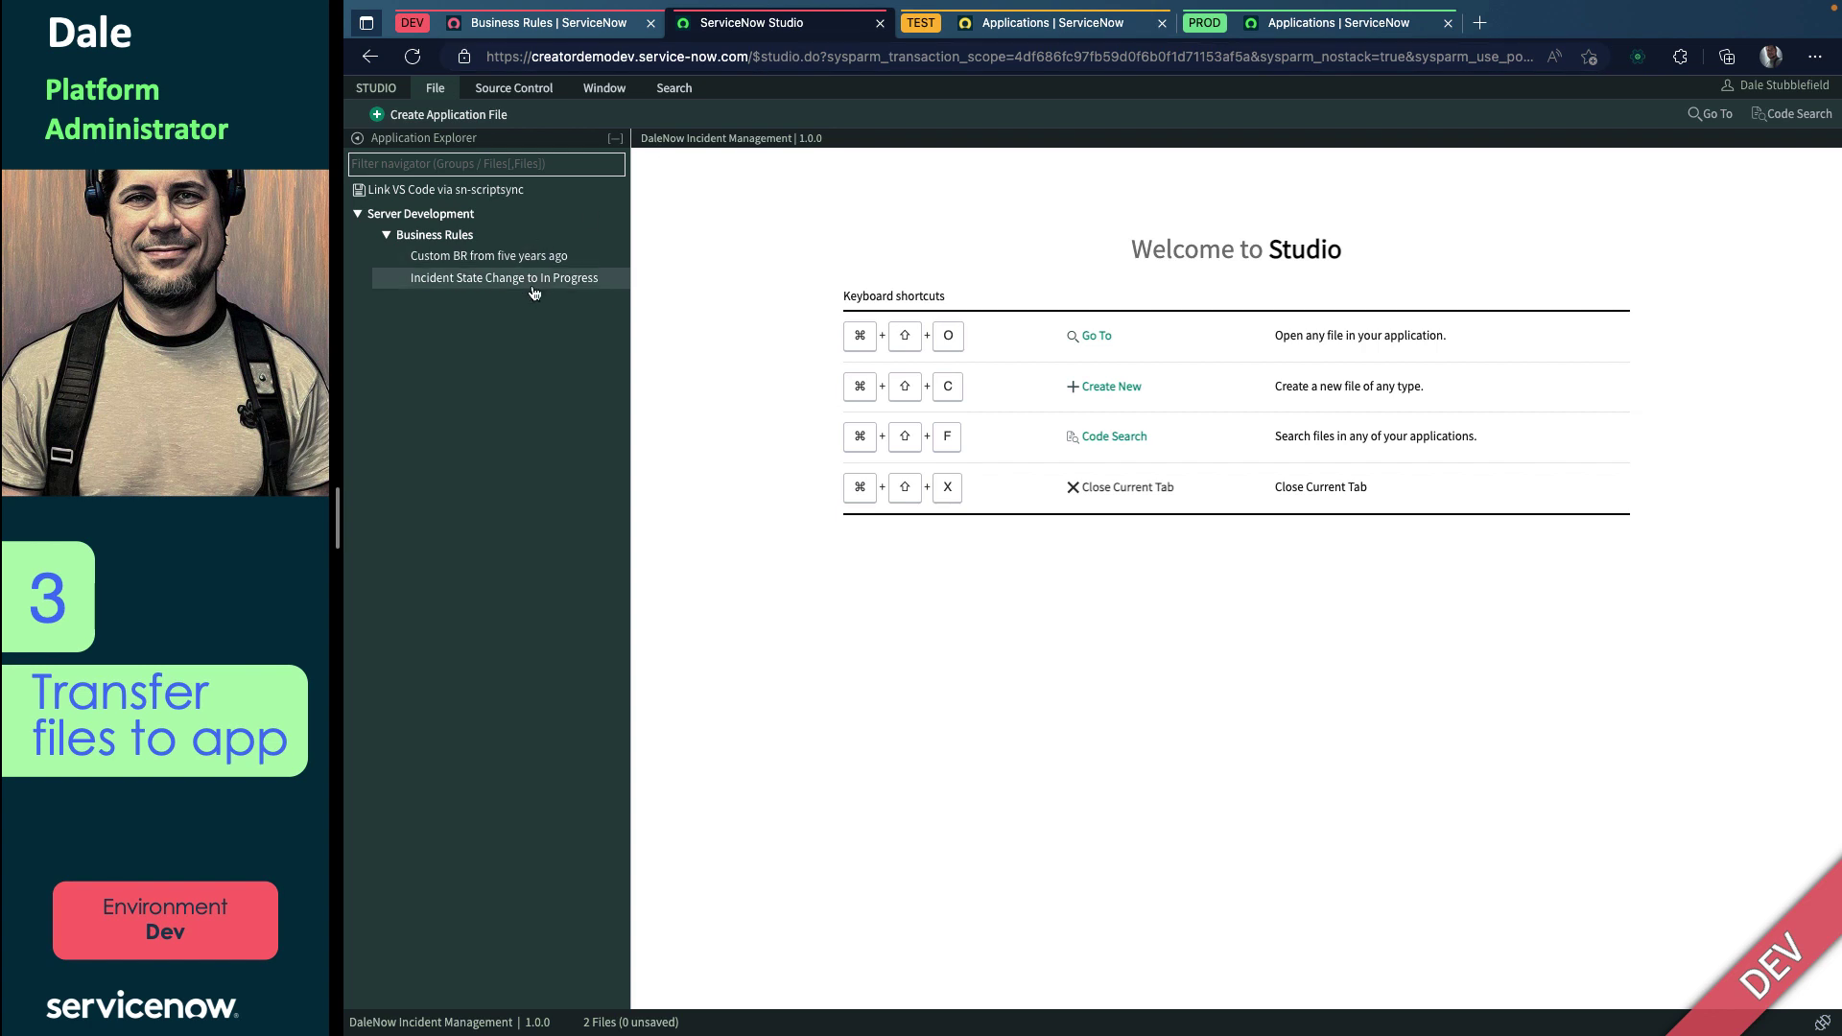
pyautogui.click(535, 255)
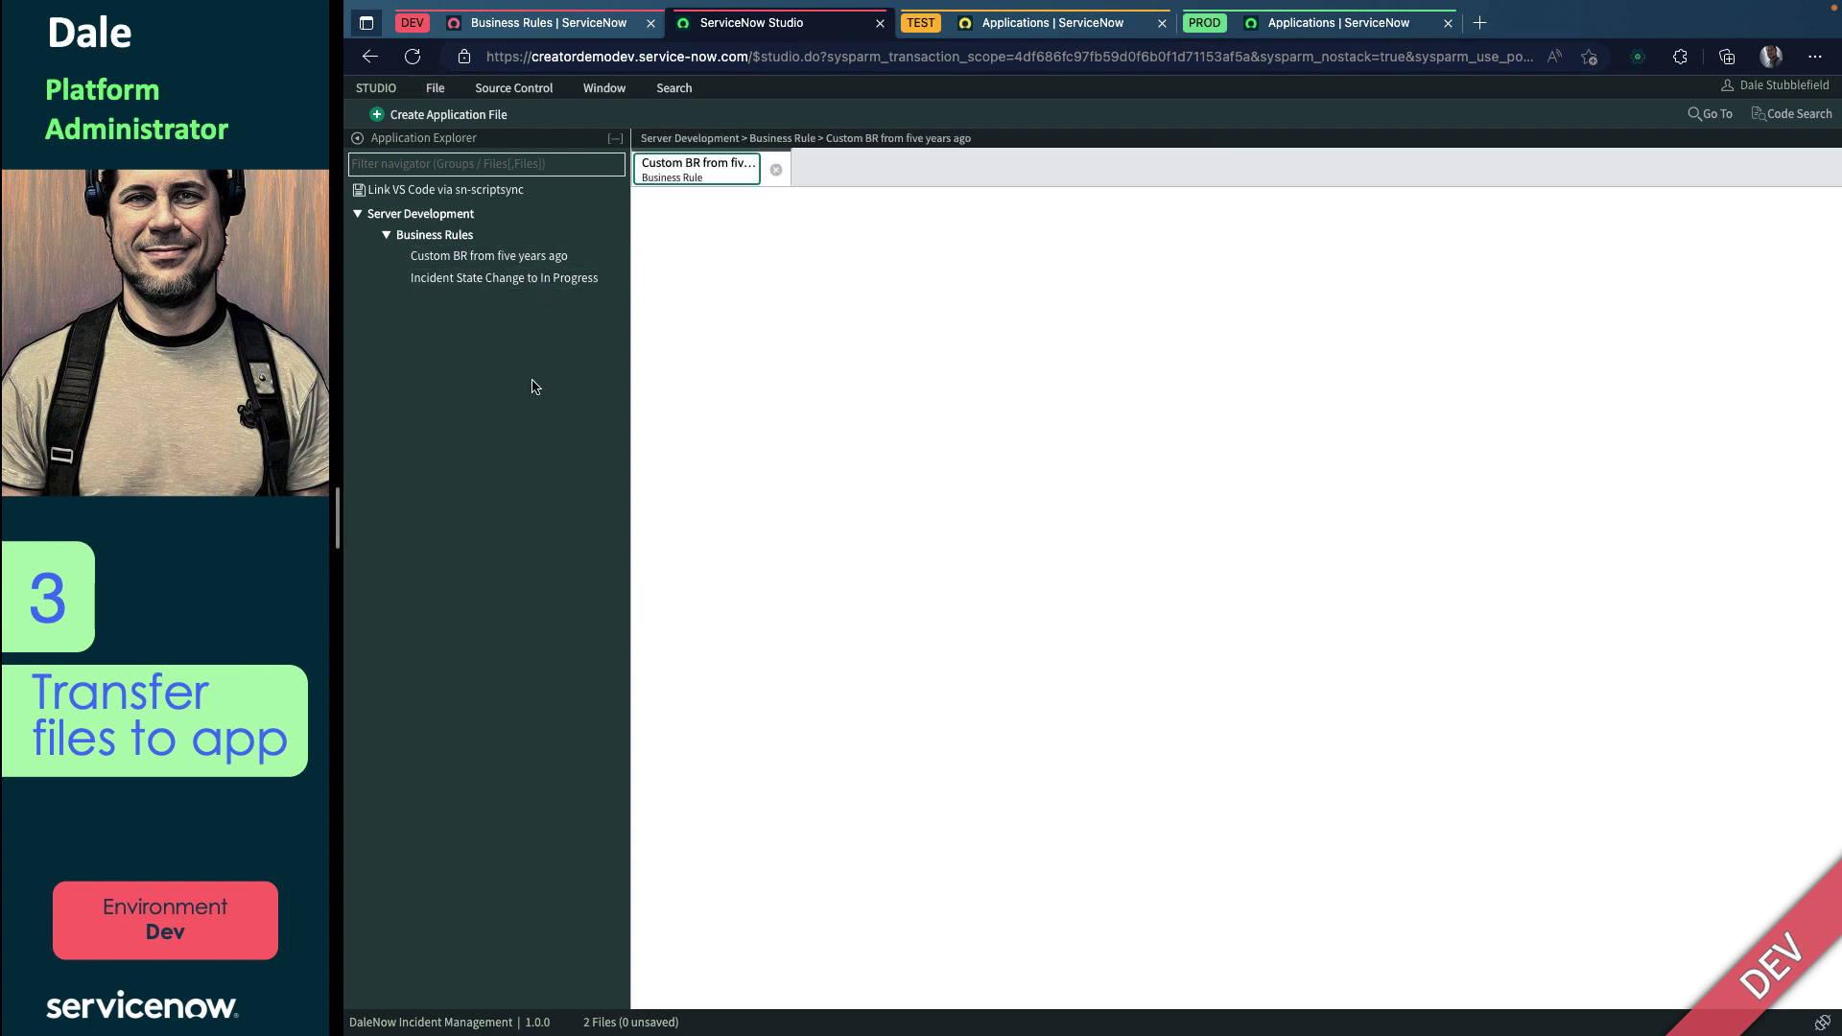
pyautogui.click(535, 280)
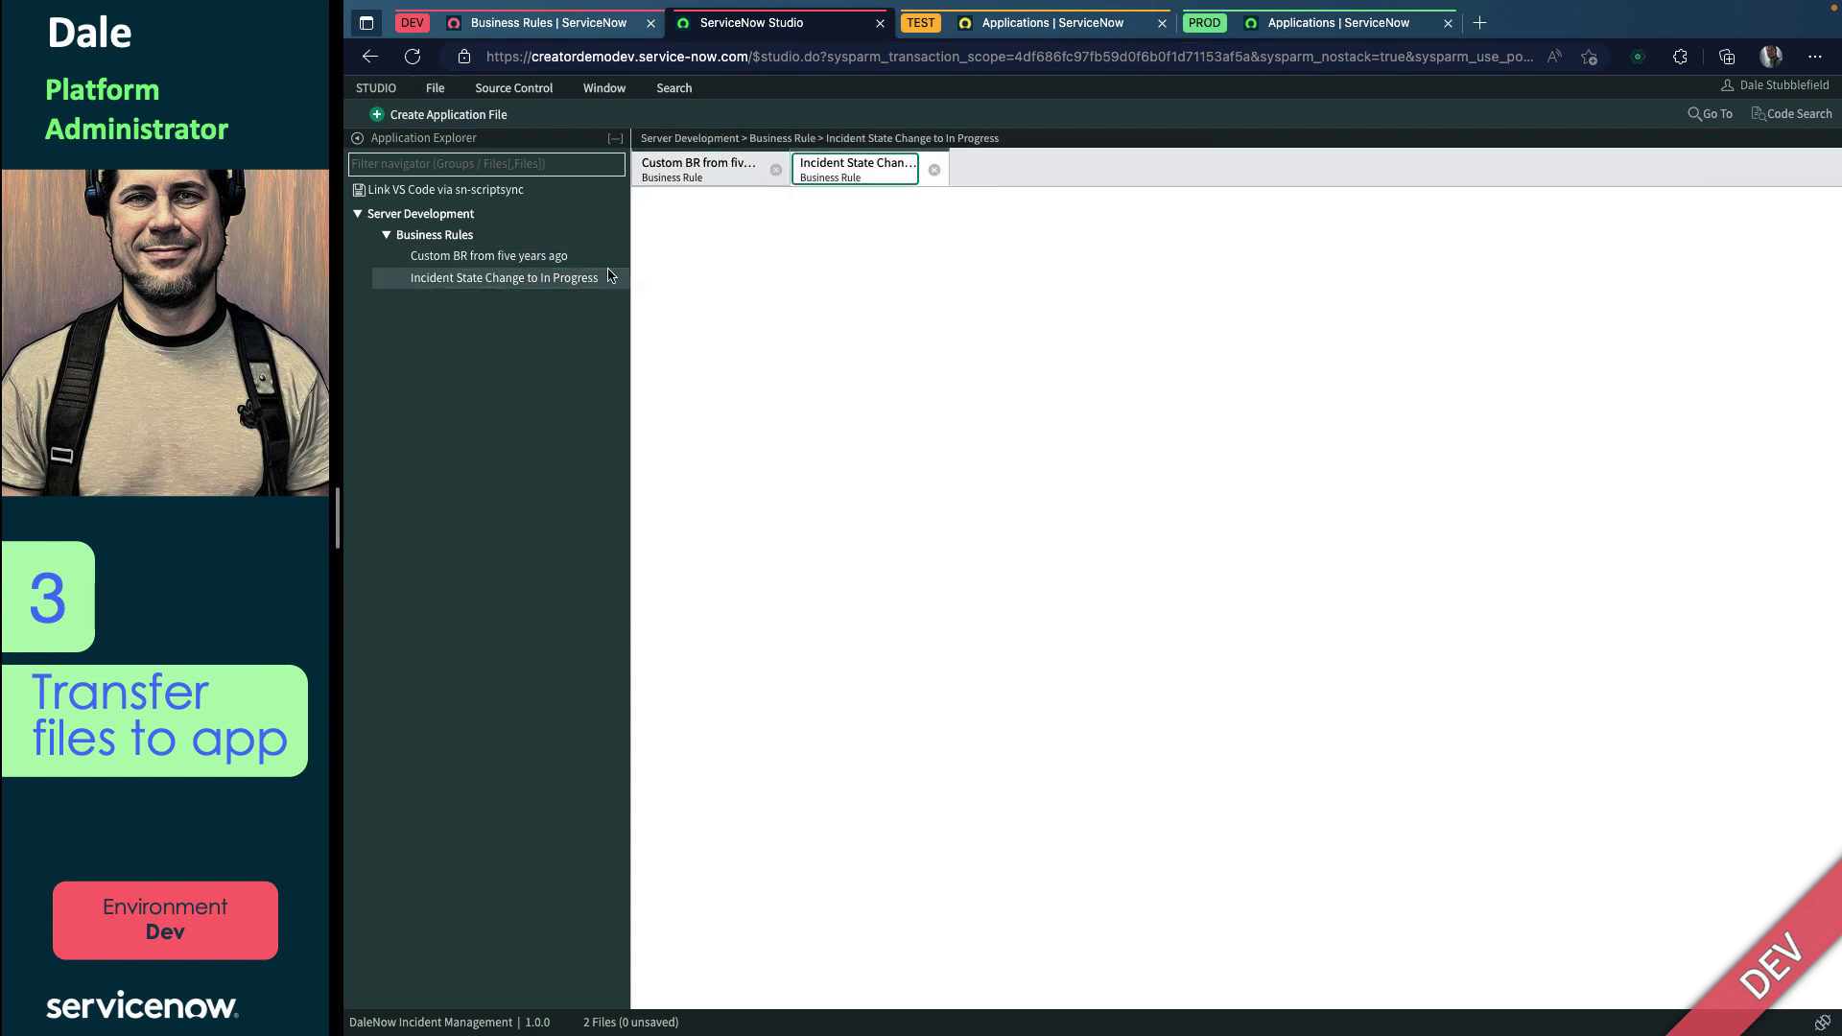
pyautogui.click(725, 178)
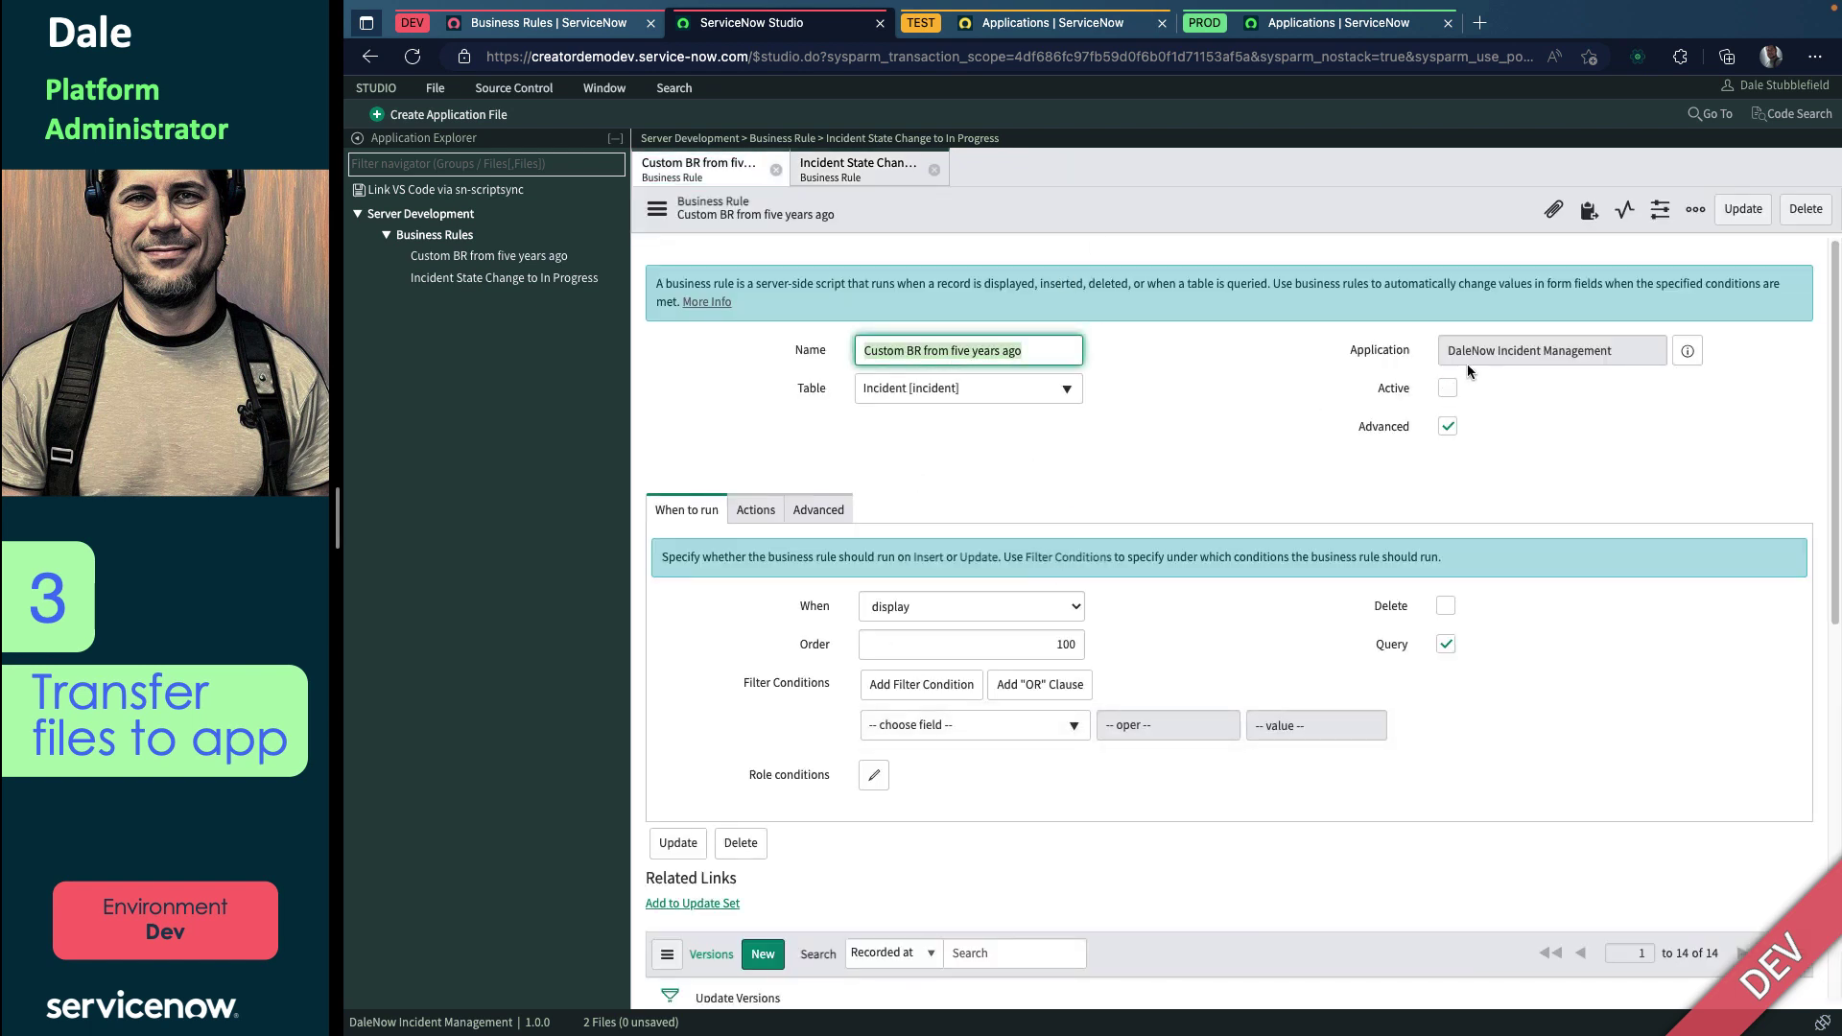
pyautogui.click(847, 175)
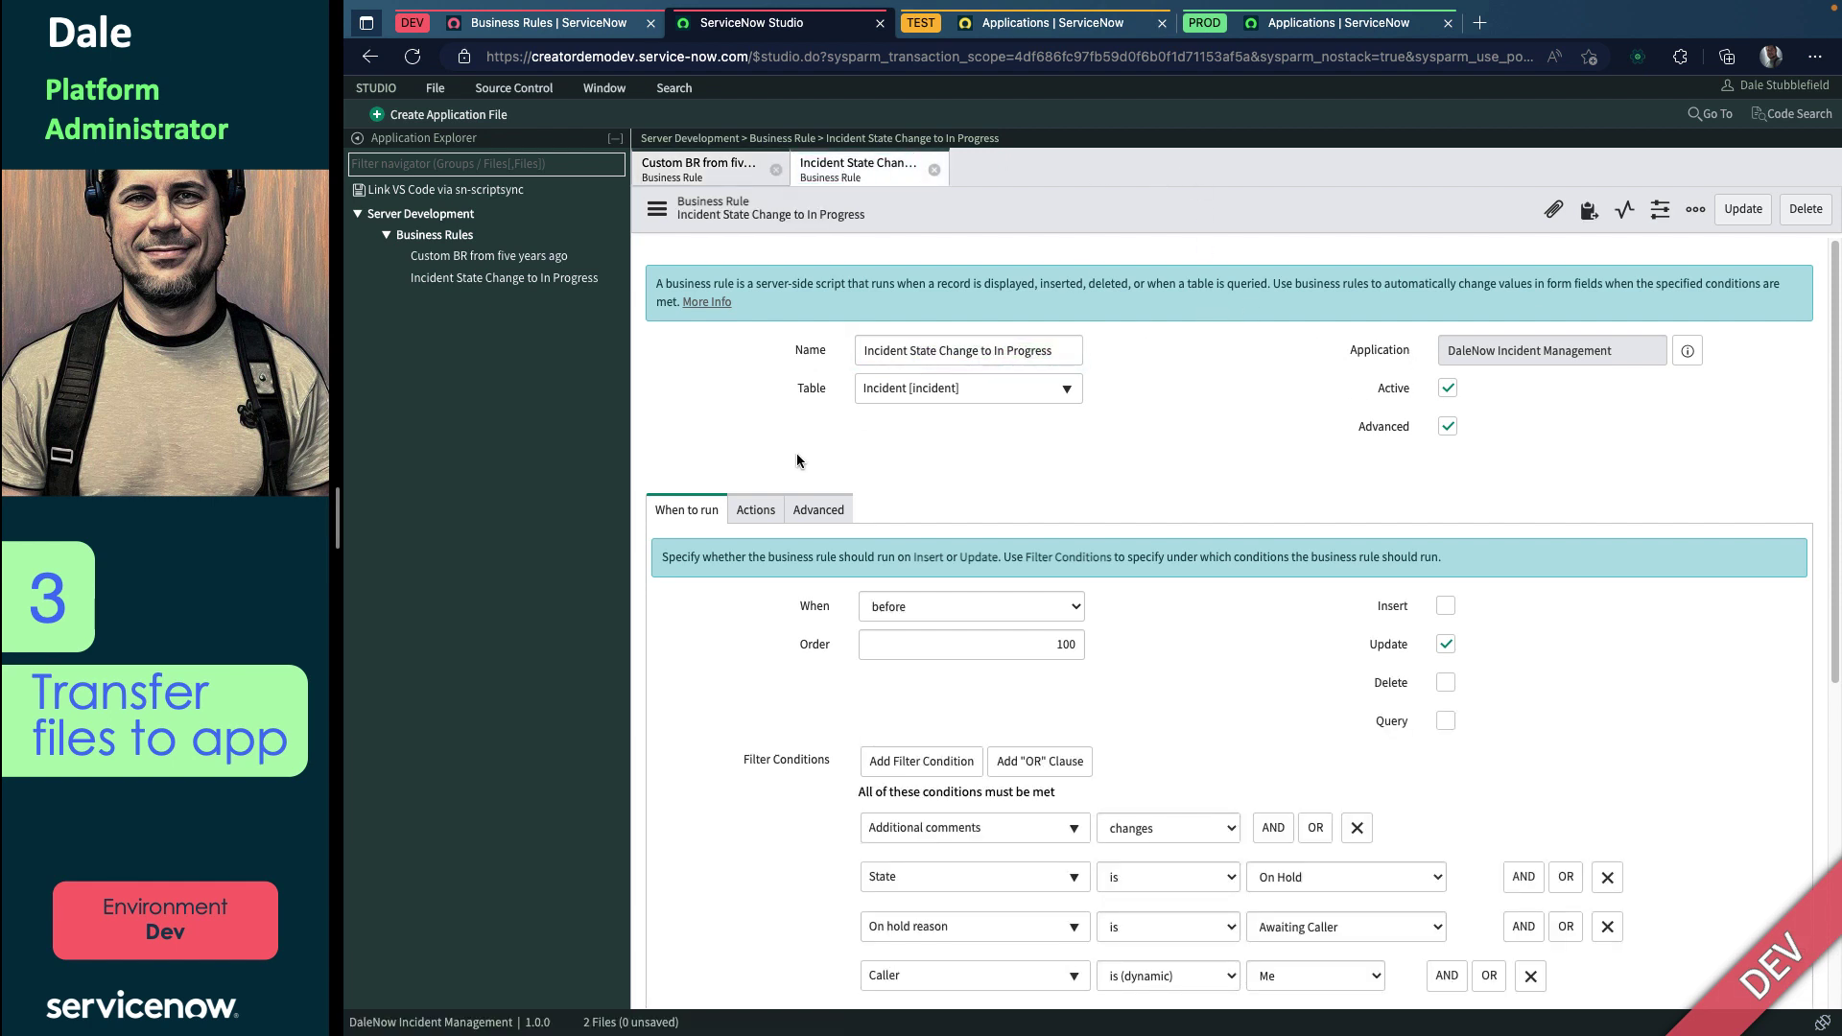
# Step: Save 'Incident State Change to In Progress' with Order 100, then close both rule tabs
pyautogui.scroll(-2, 796, 460)
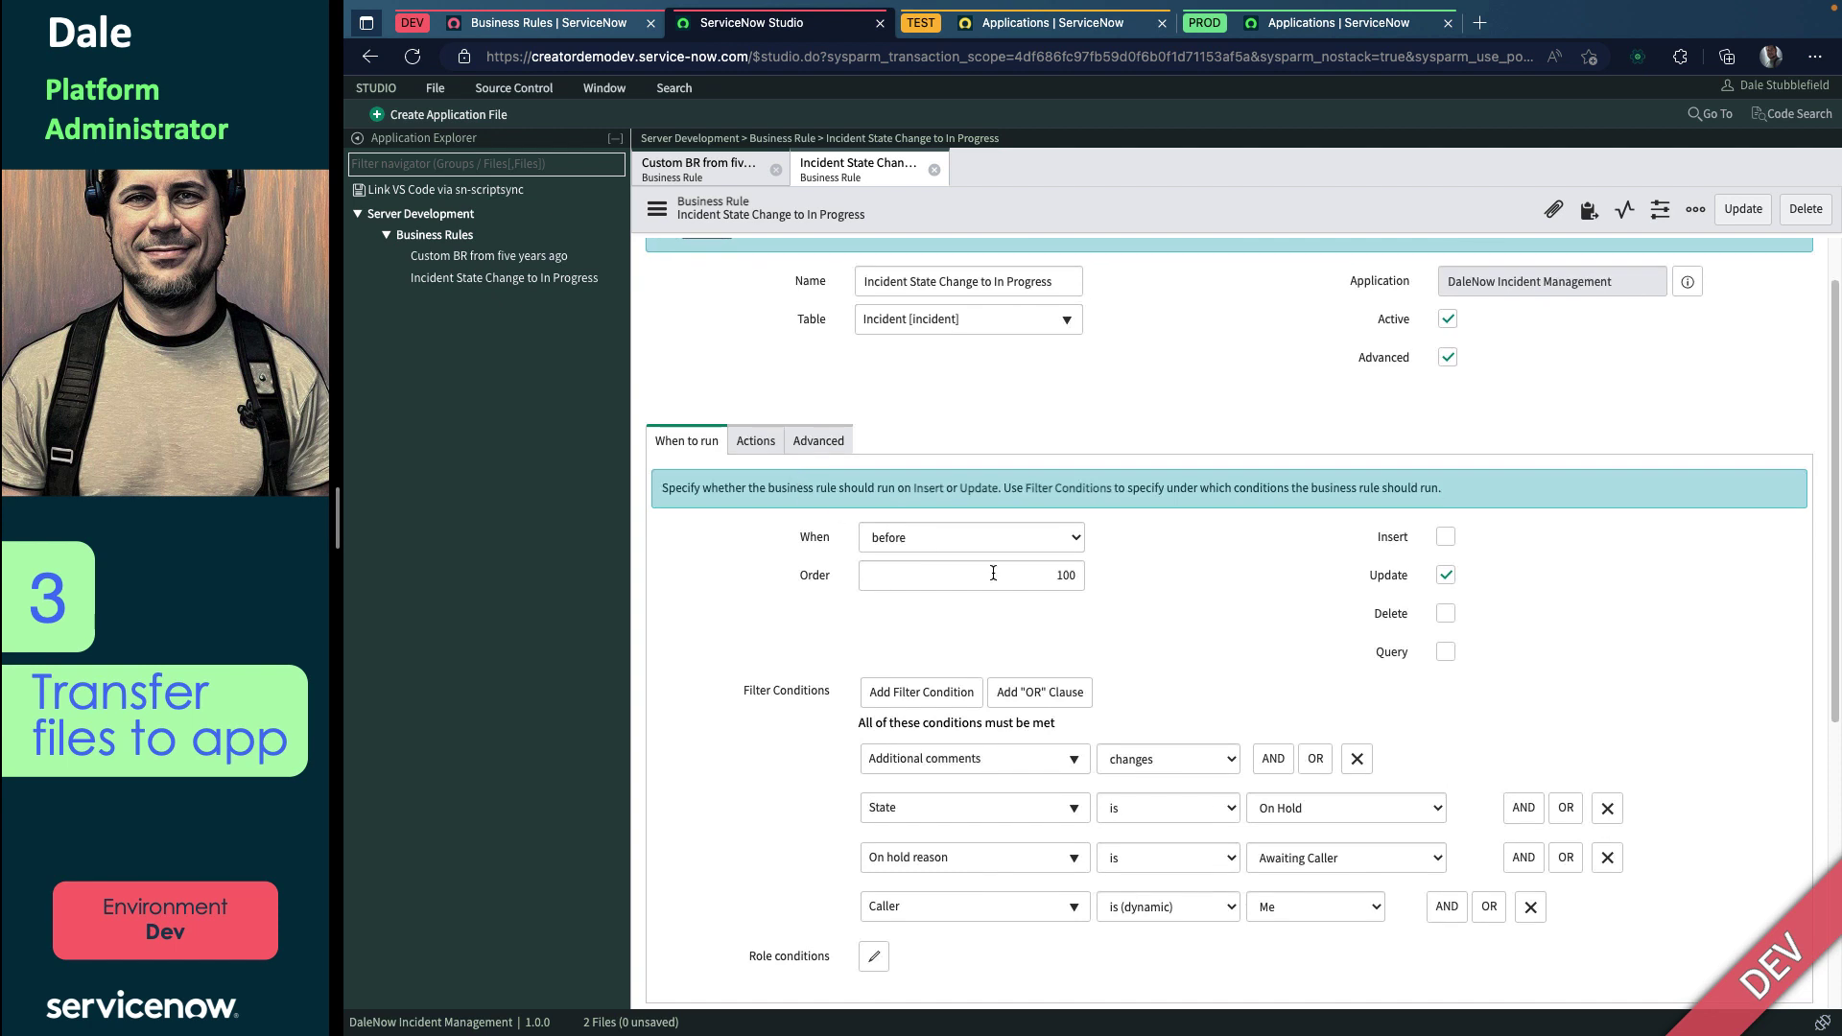
pyautogui.click(1064, 577)
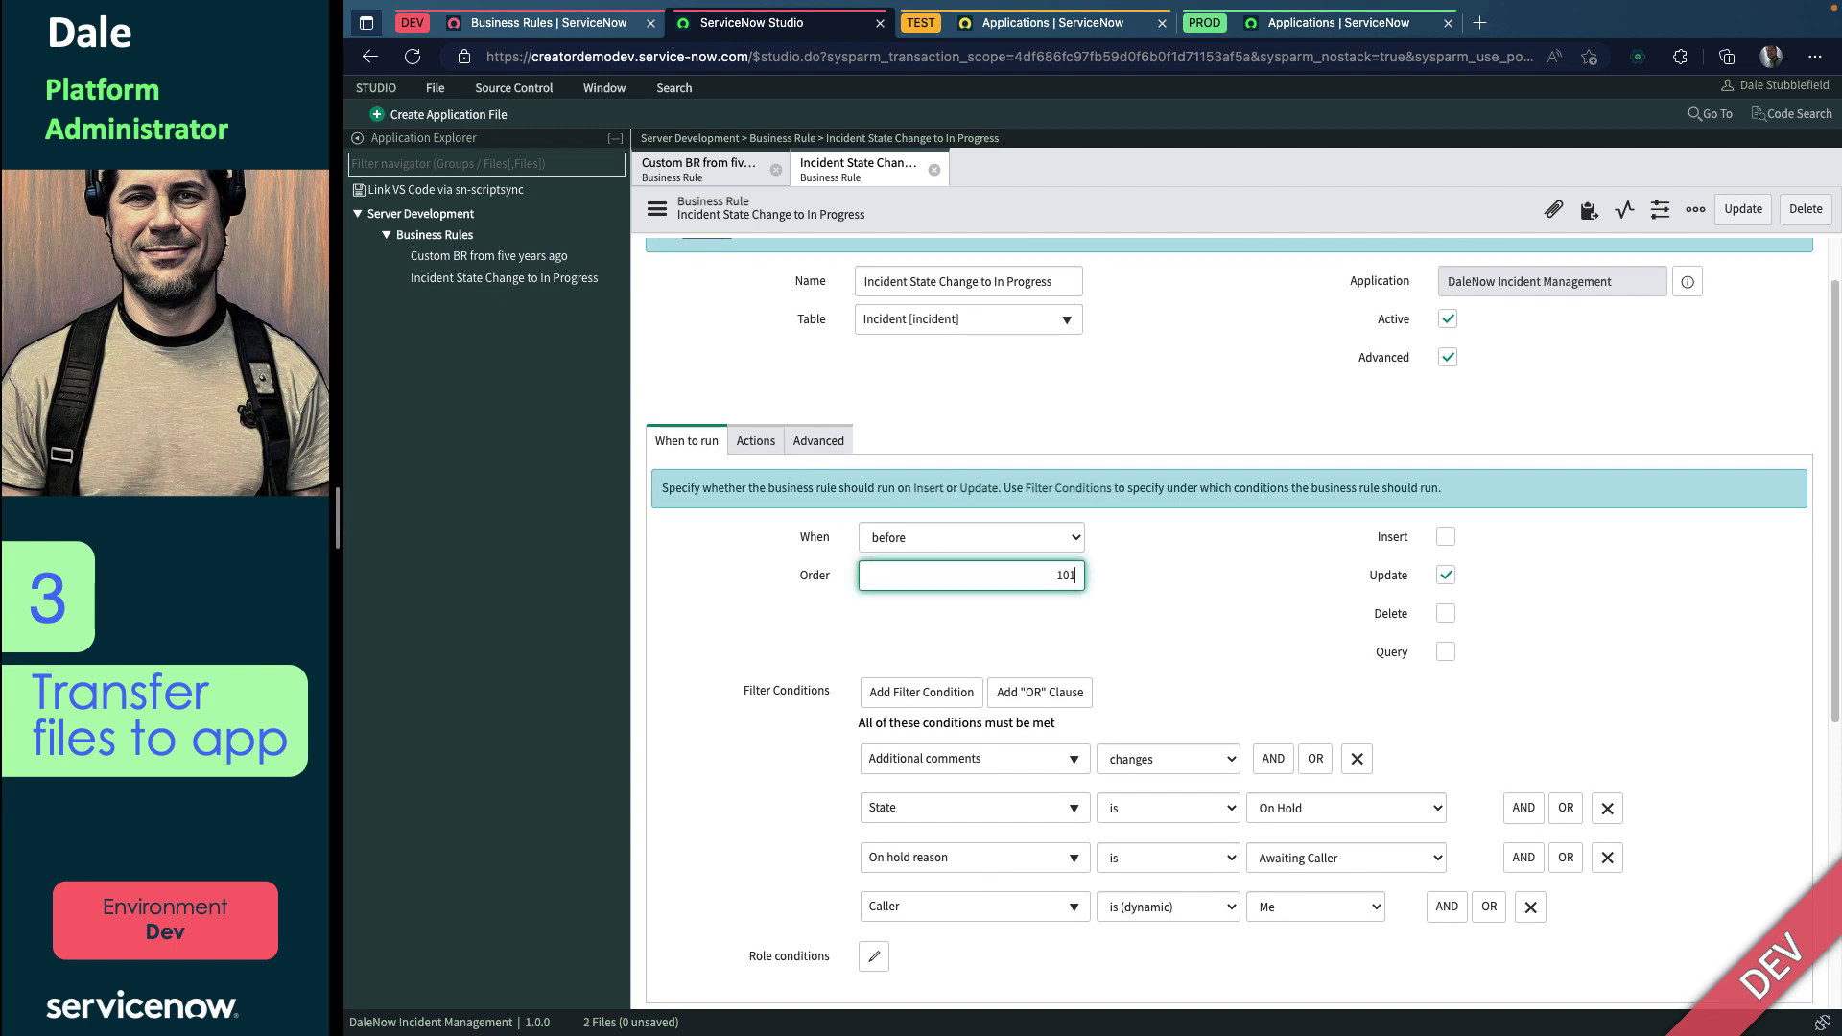
pyautogui.rightClick(1174, 202)
pyautogui.click(1199, 213)
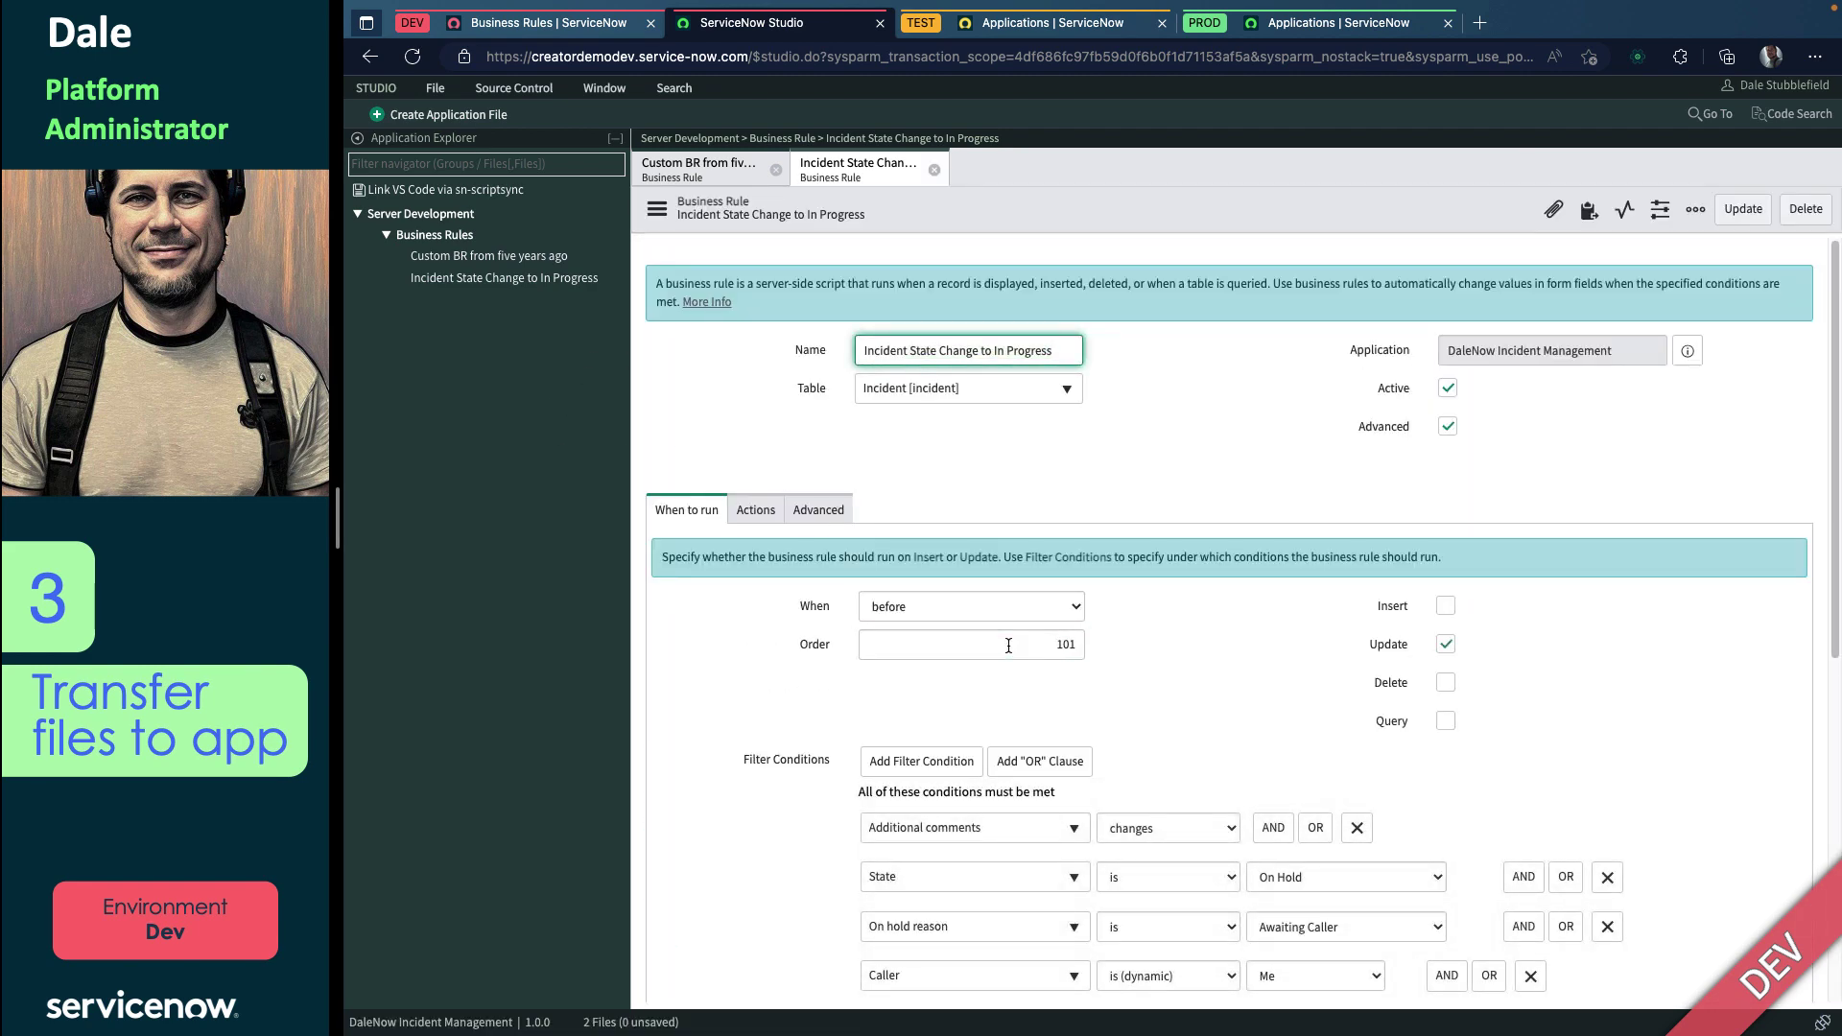
pyautogui.click(1044, 657)
pyautogui.press('BackSpace')
pyautogui.rightClick(1128, 192)
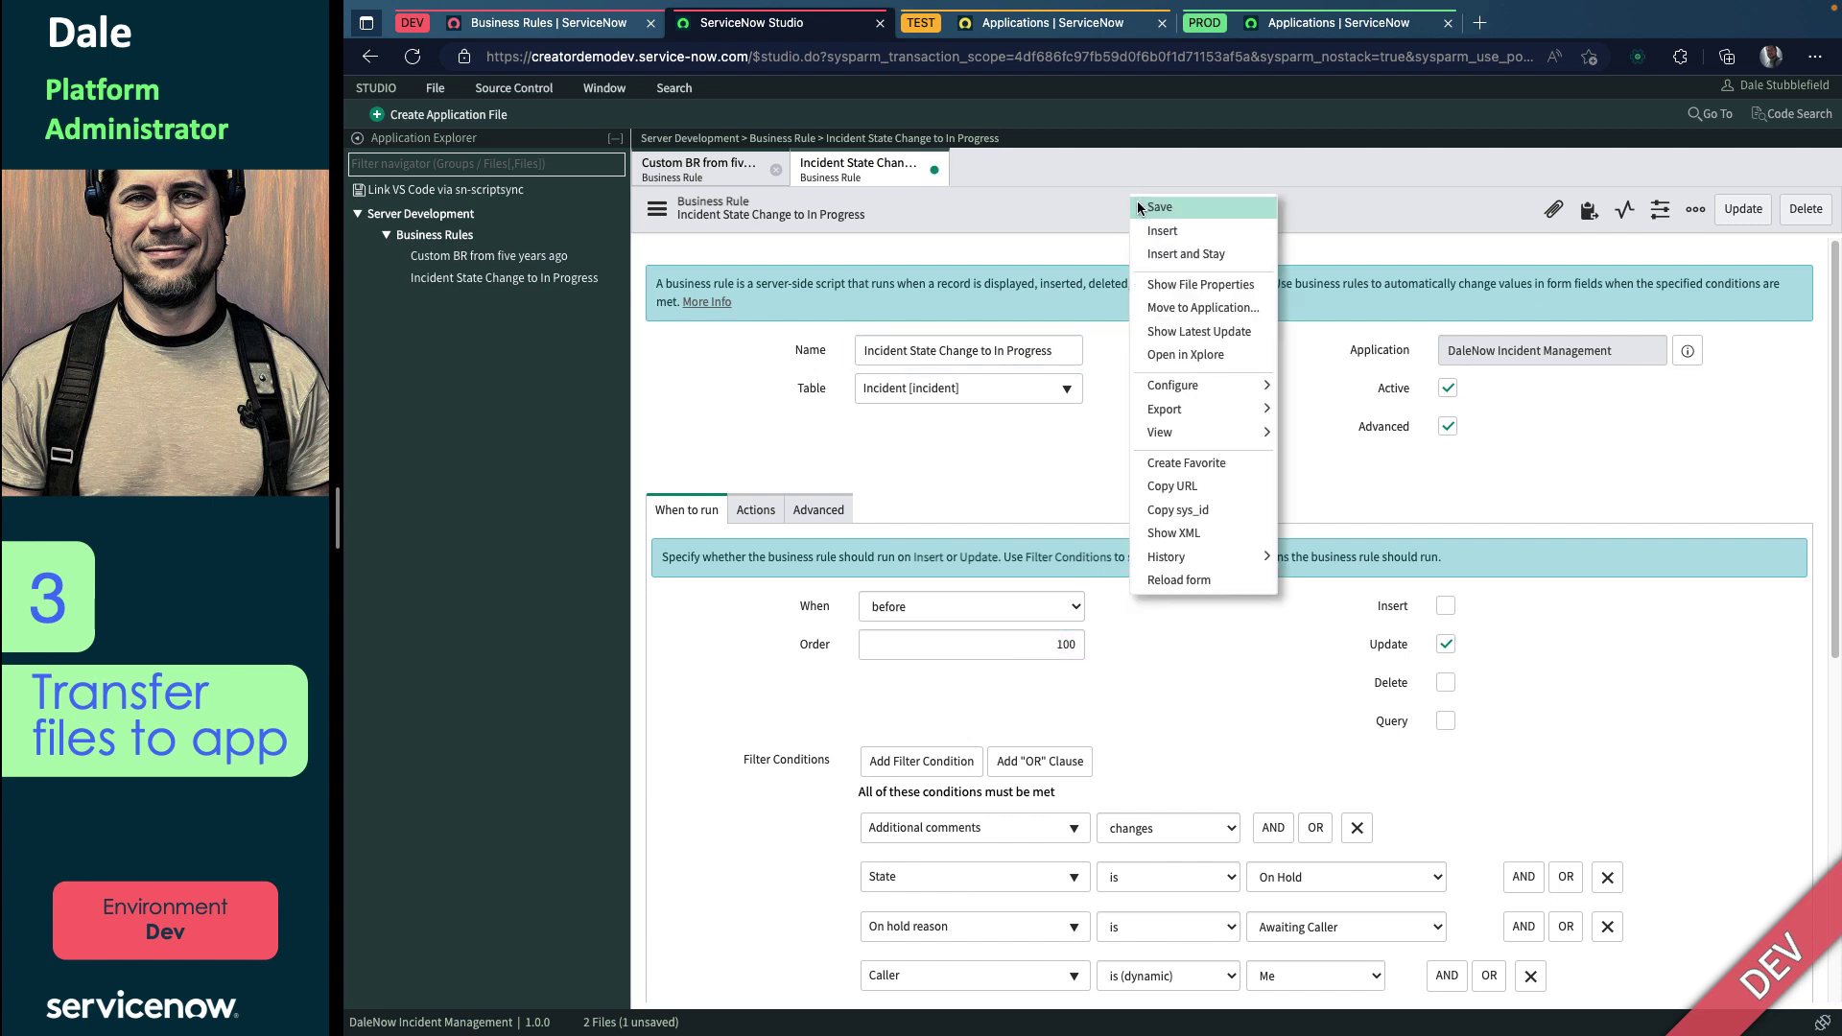
pyautogui.click(1139, 204)
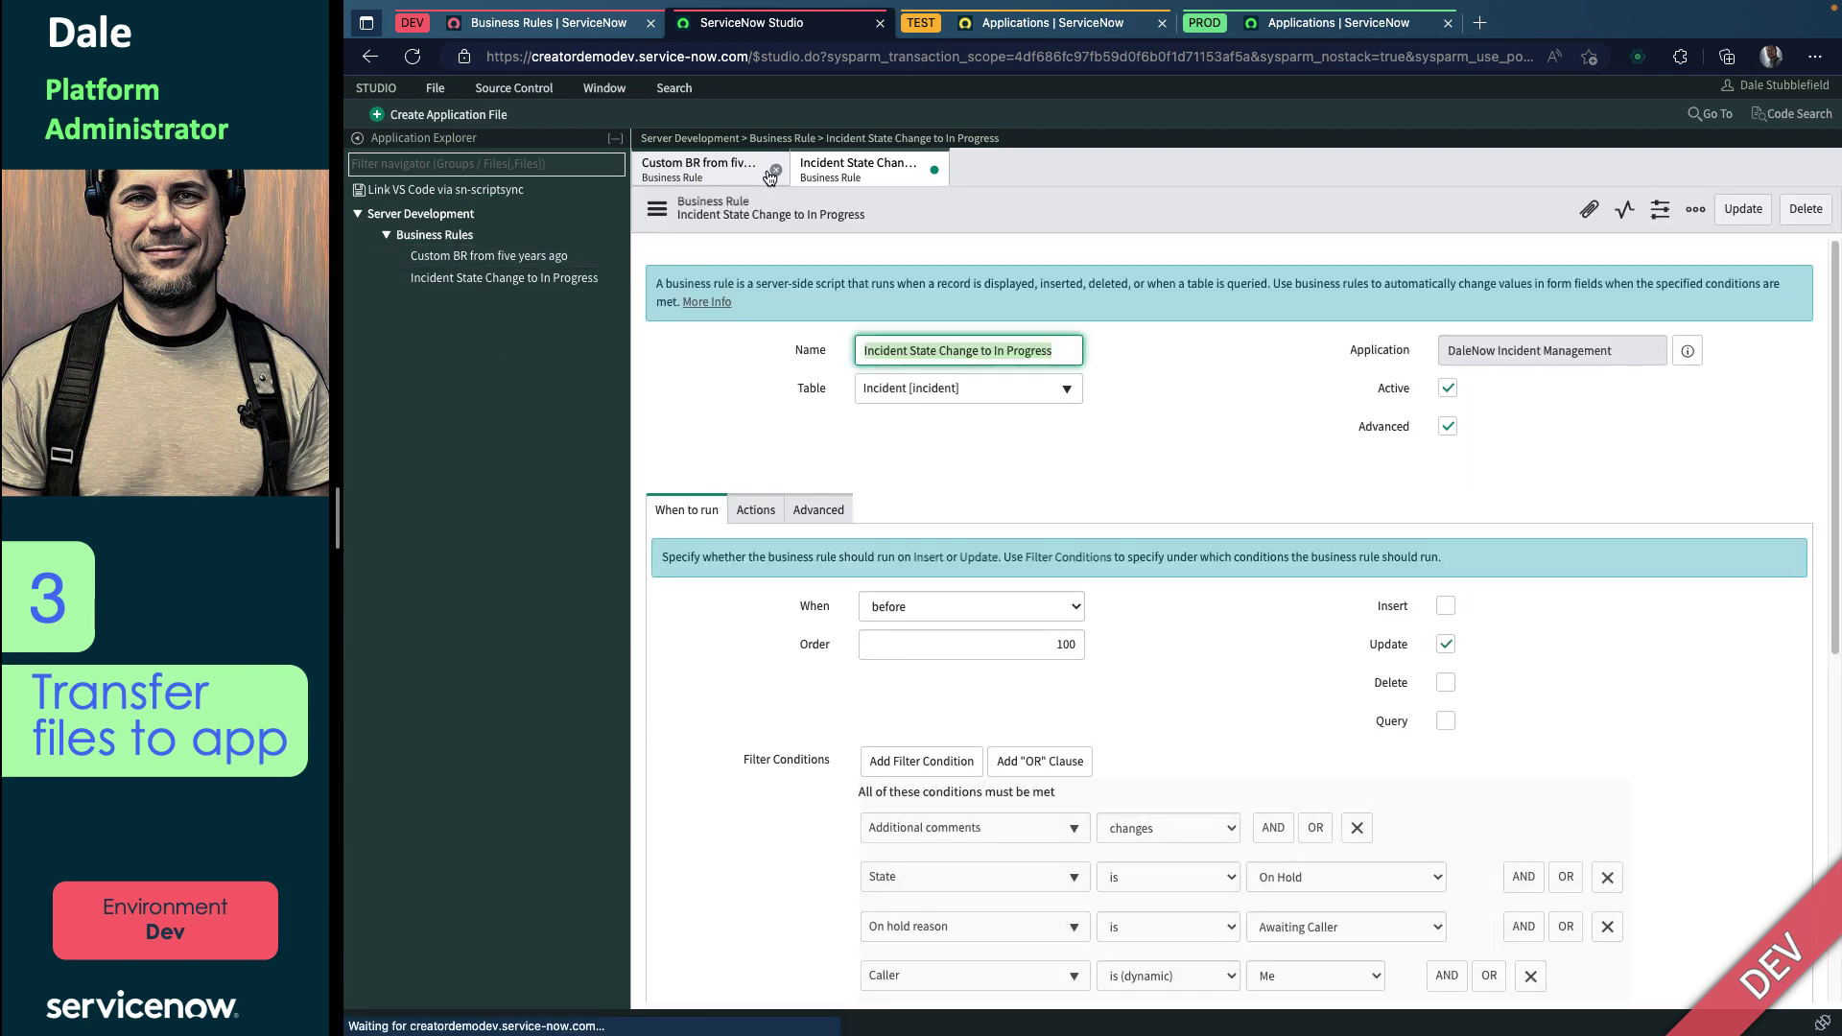
pyautogui.click(776, 170)
pyautogui.click(776, 169)
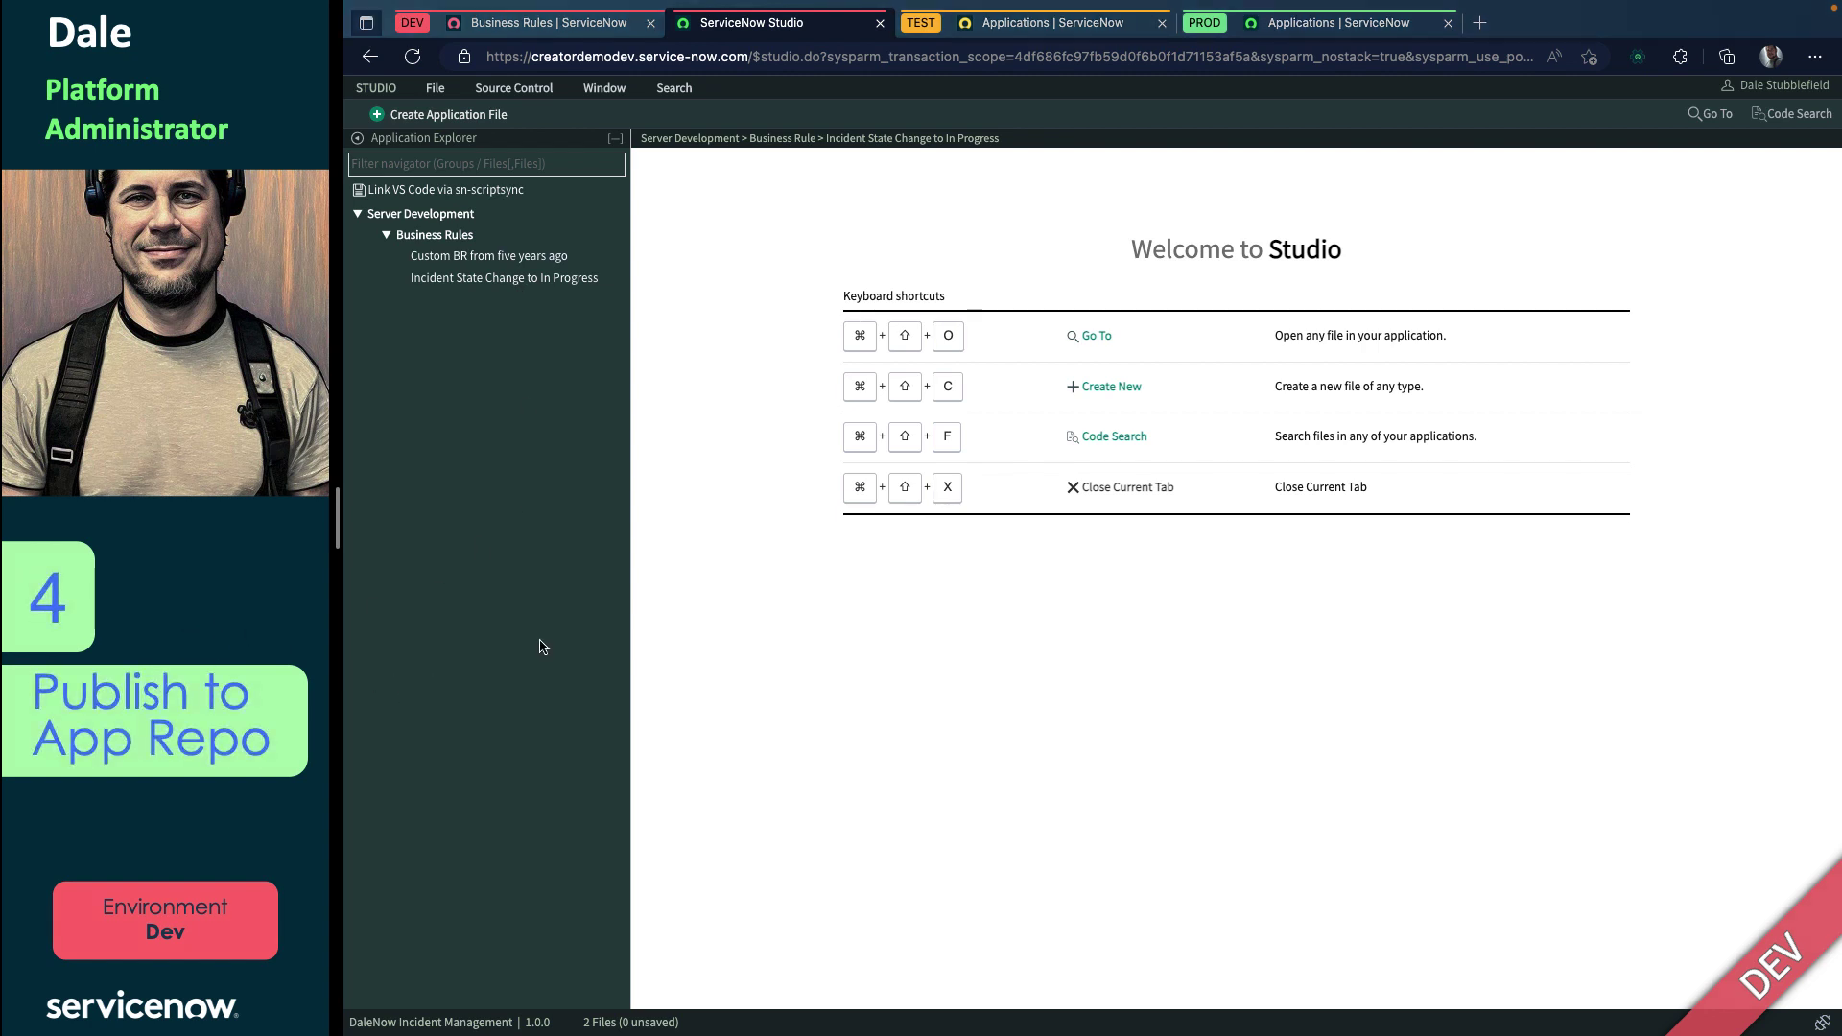
# Step: Publish version 1.0.0 to My Application Repository with the dev note 'Initial commit'
pyautogui.click(446, 97)
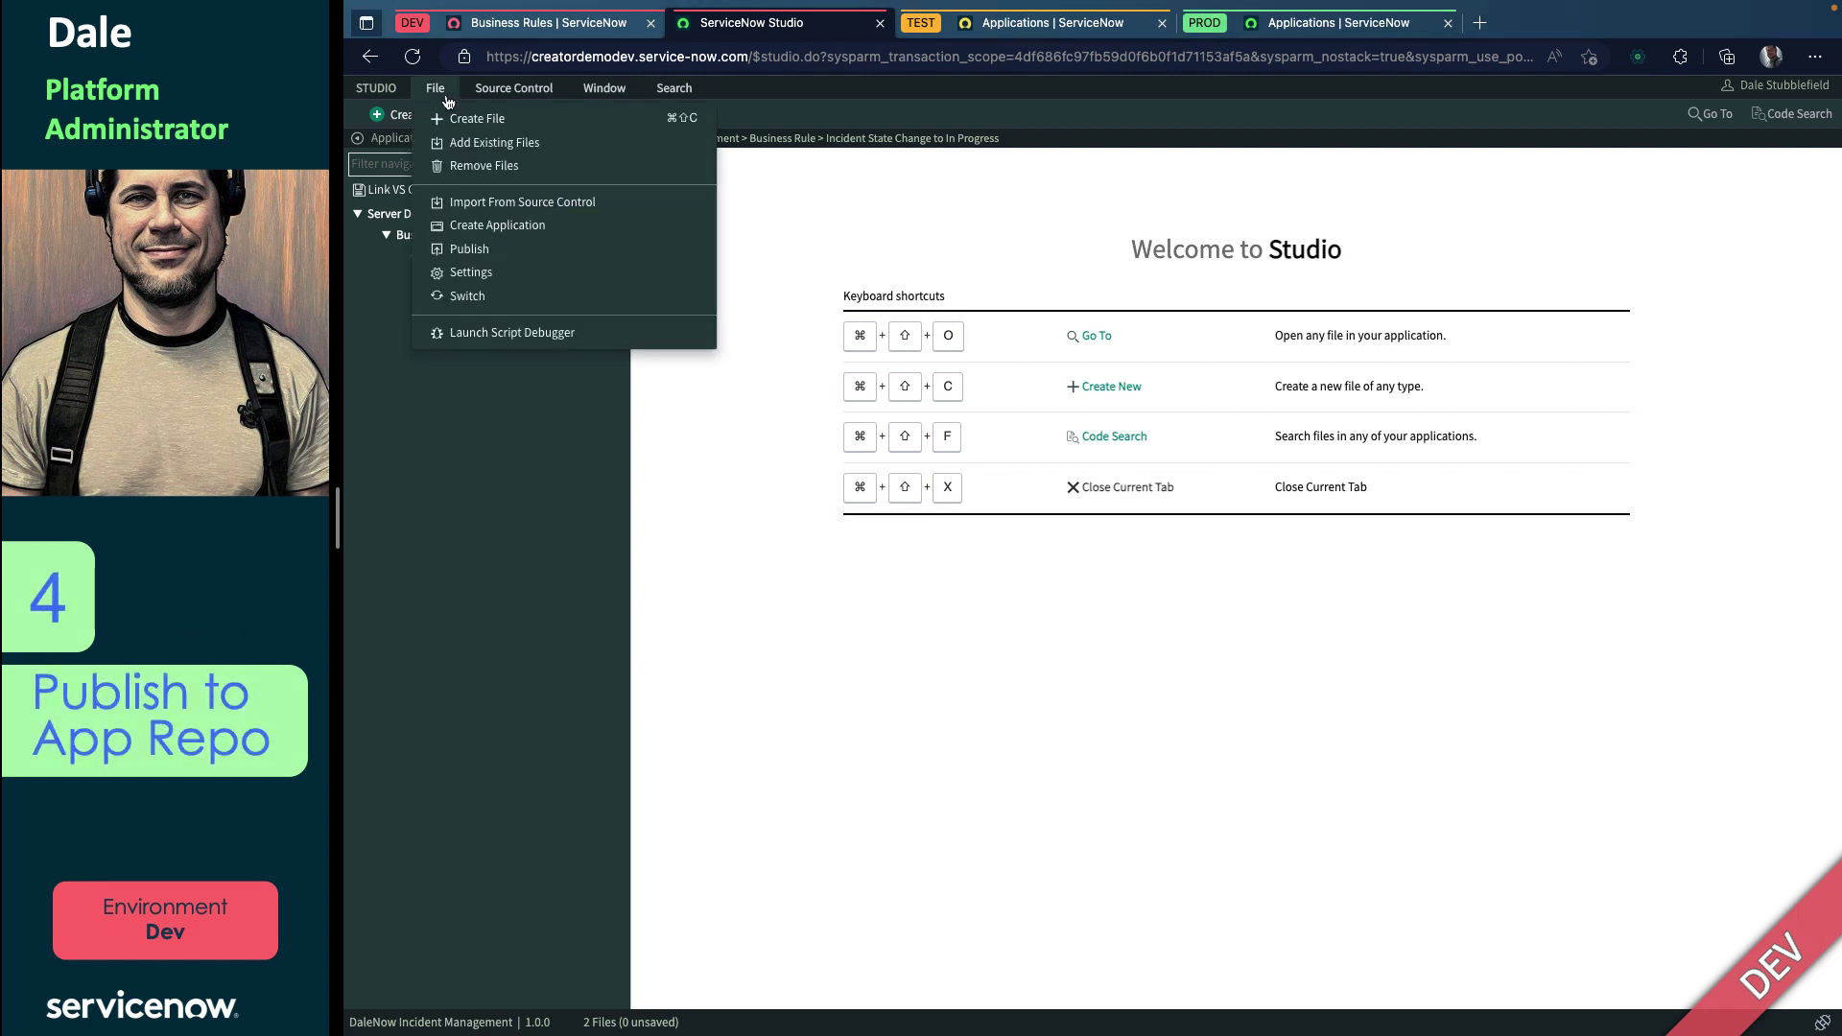
pyautogui.moveTo(498, 99)
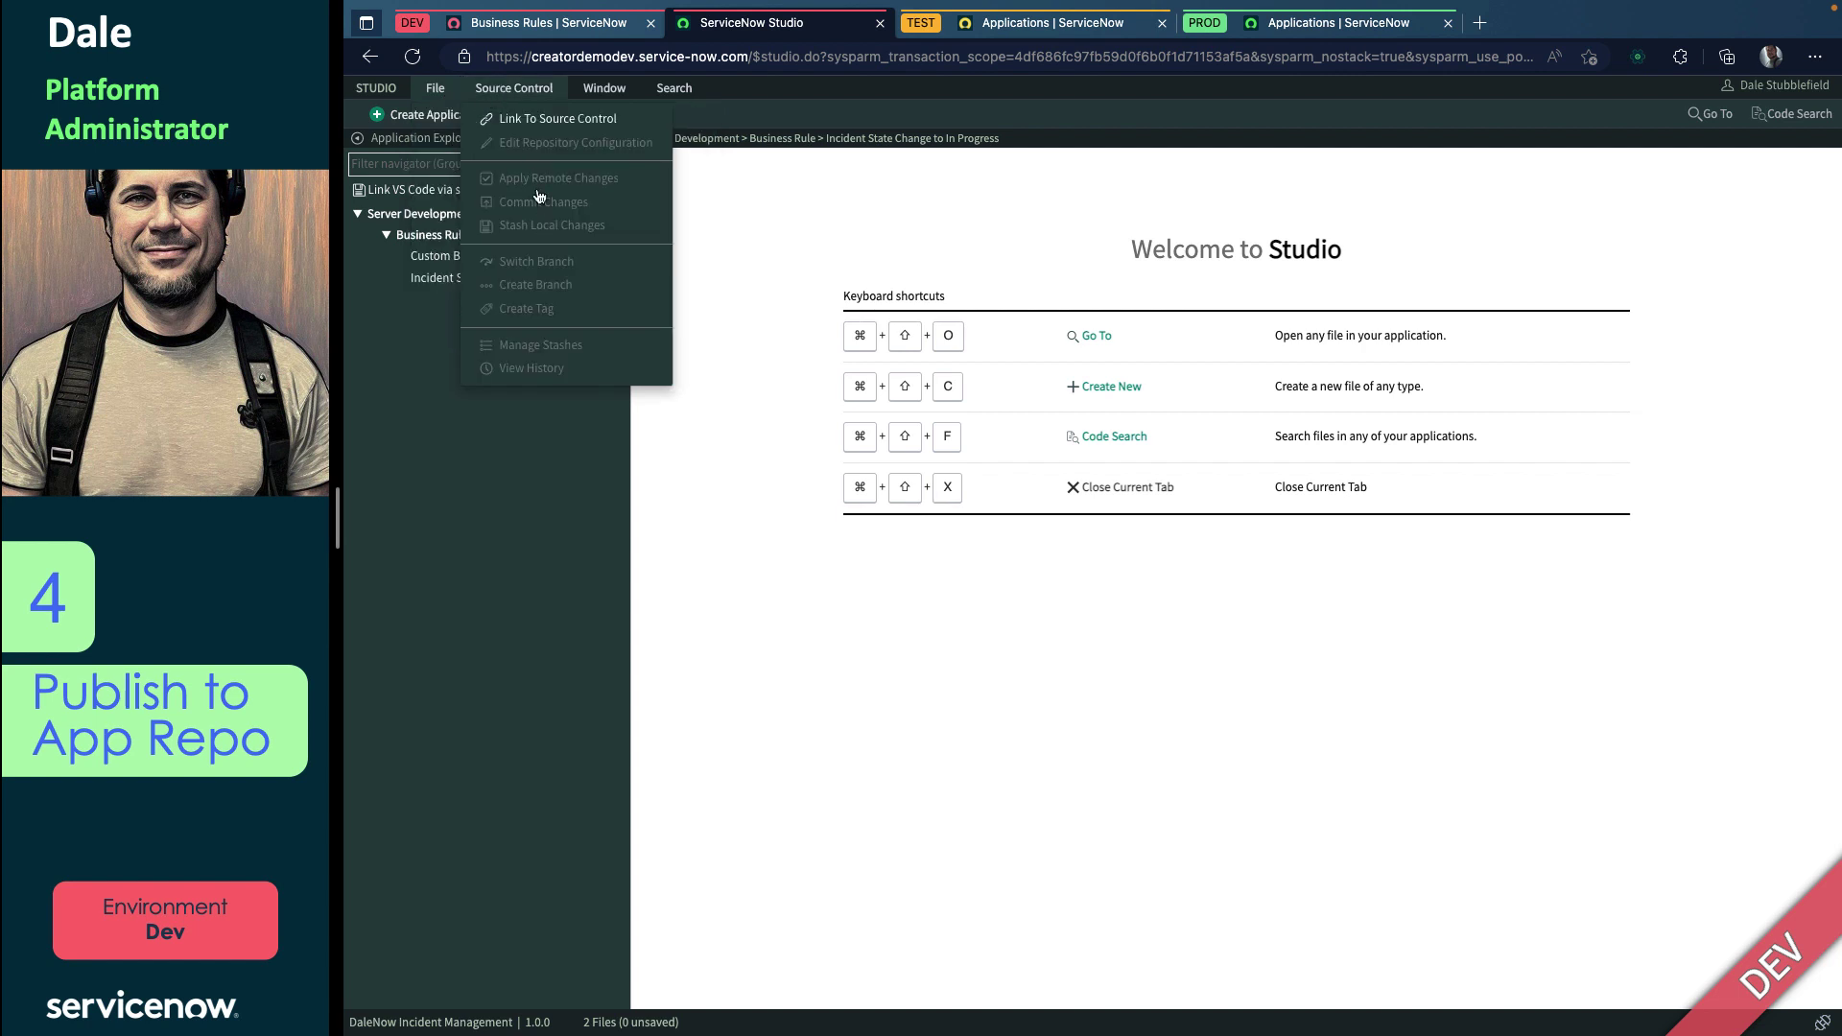
pyautogui.moveTo(442, 89)
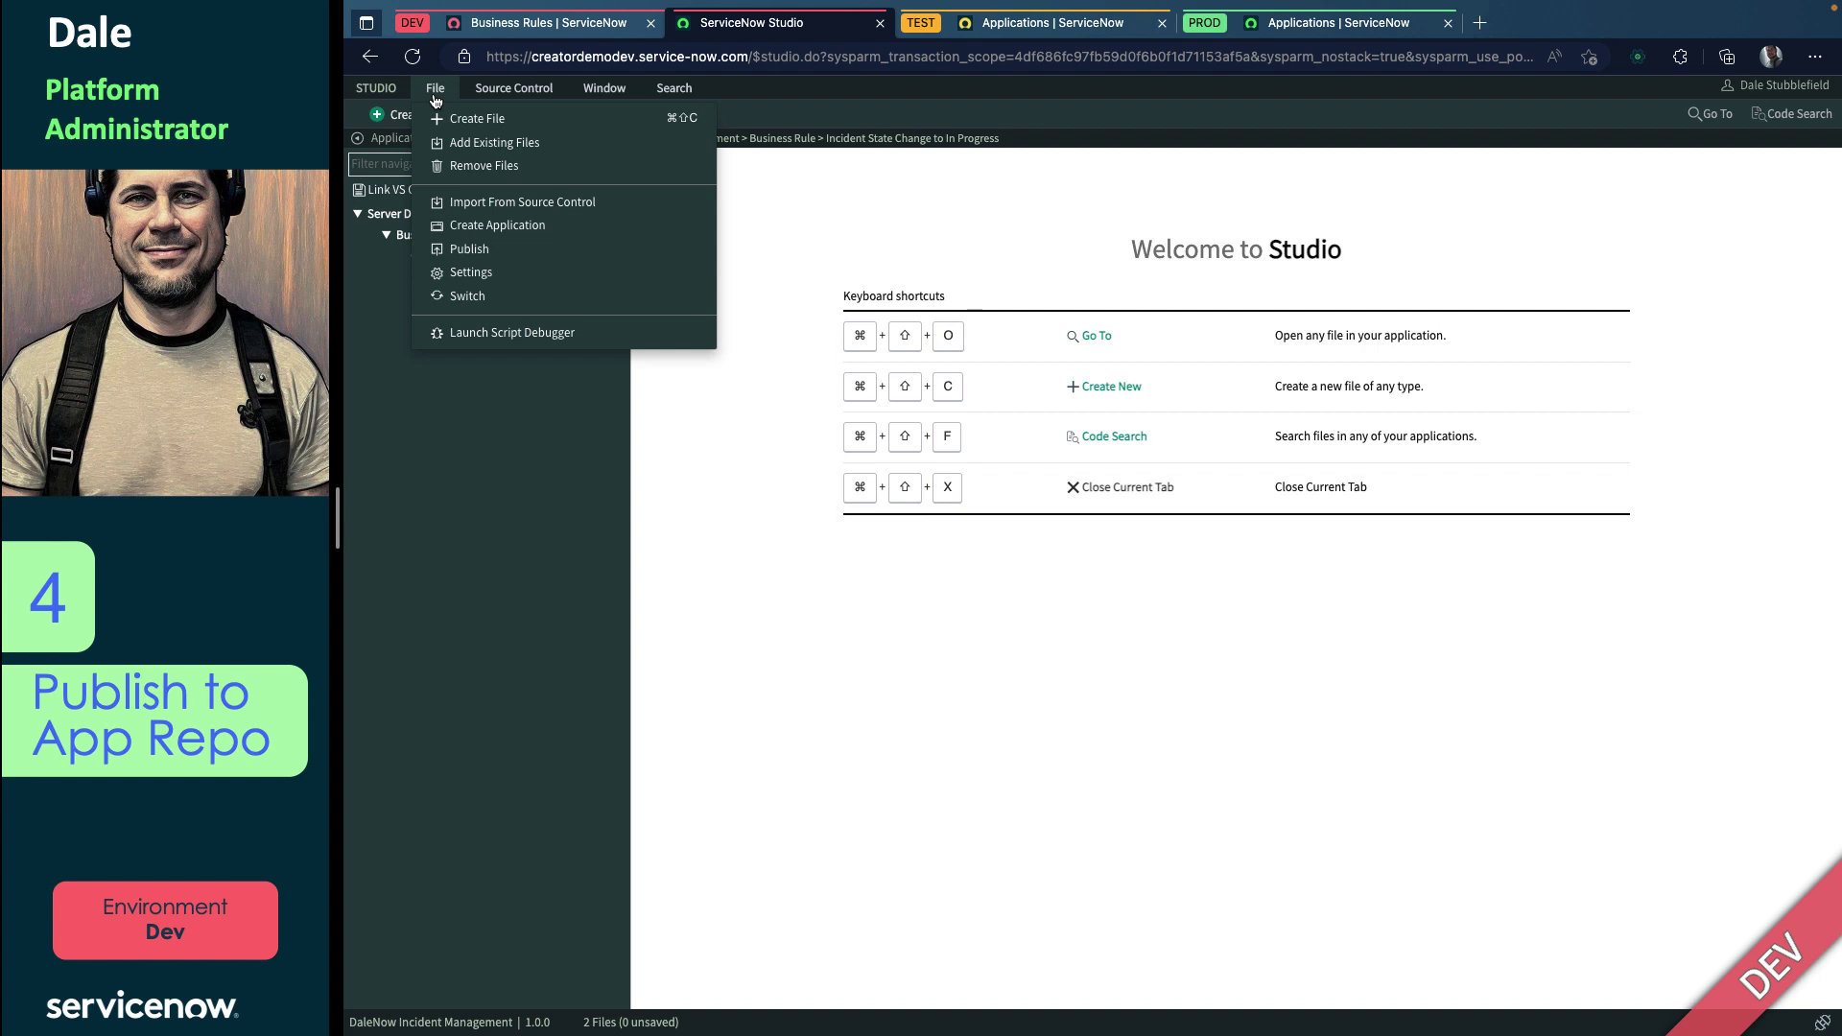
pyautogui.click(468, 249)
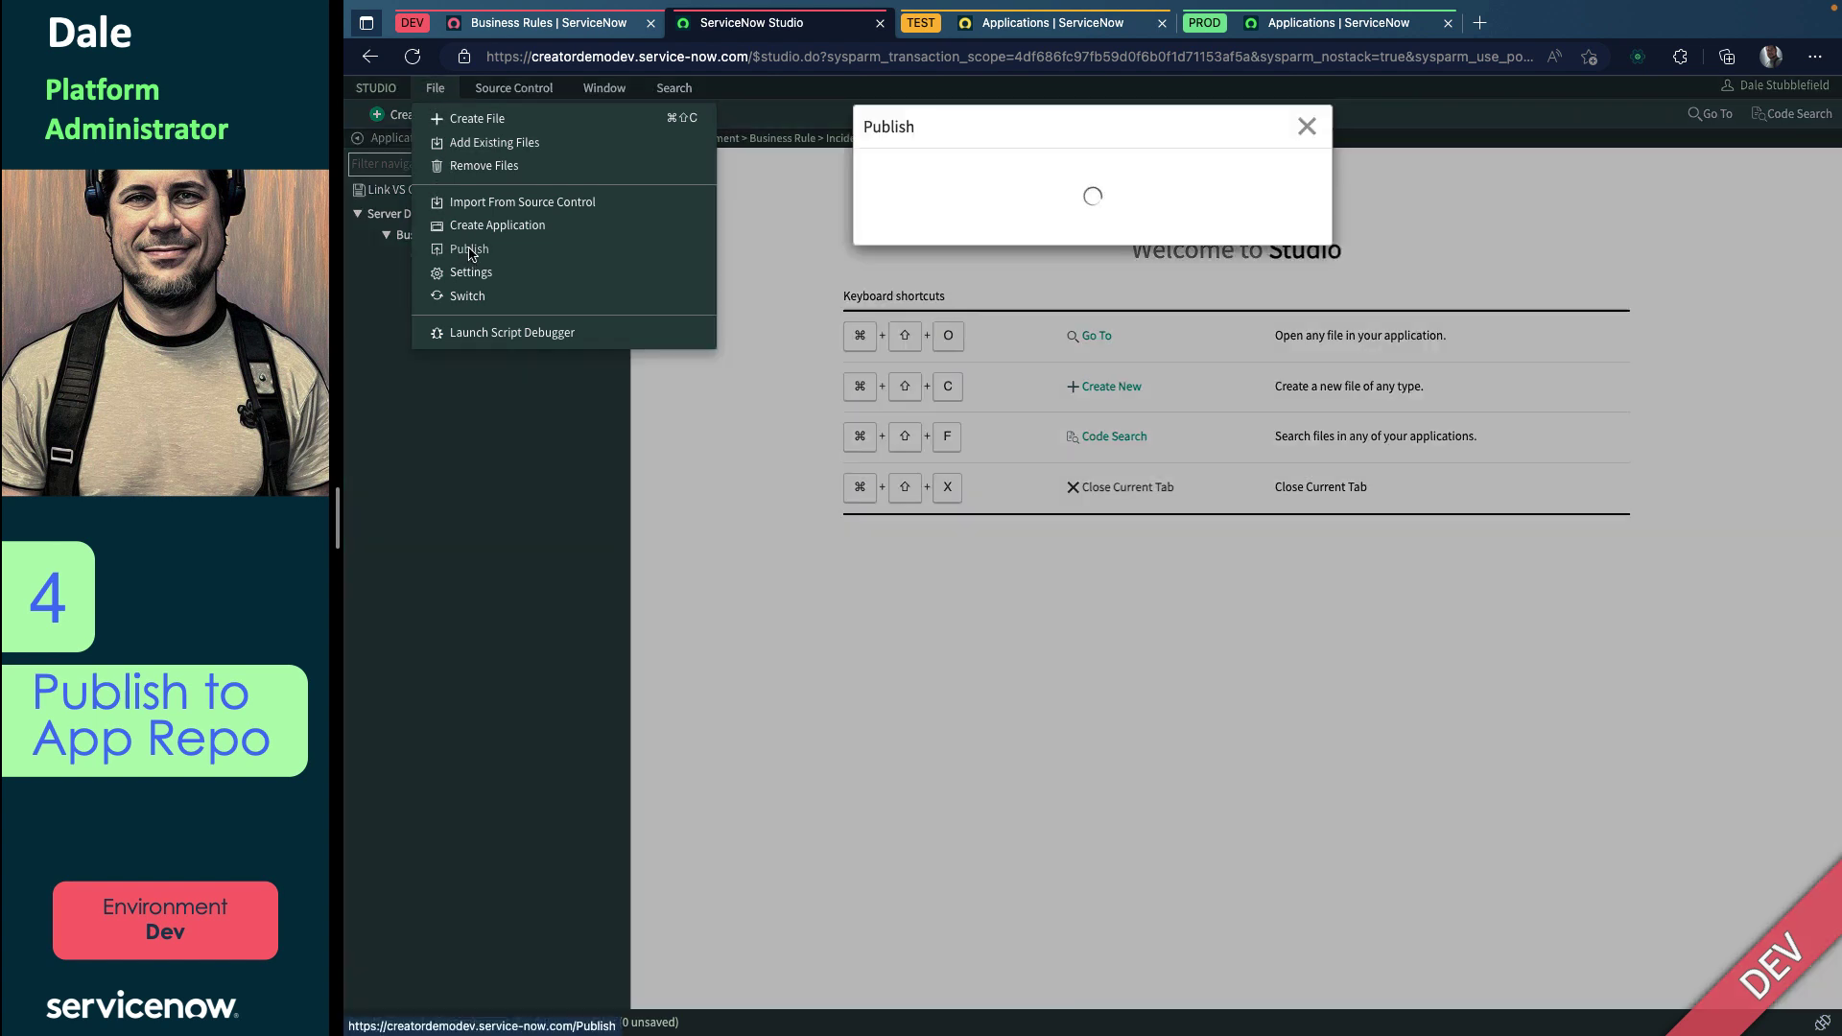
pyautogui.click(1065, 459)
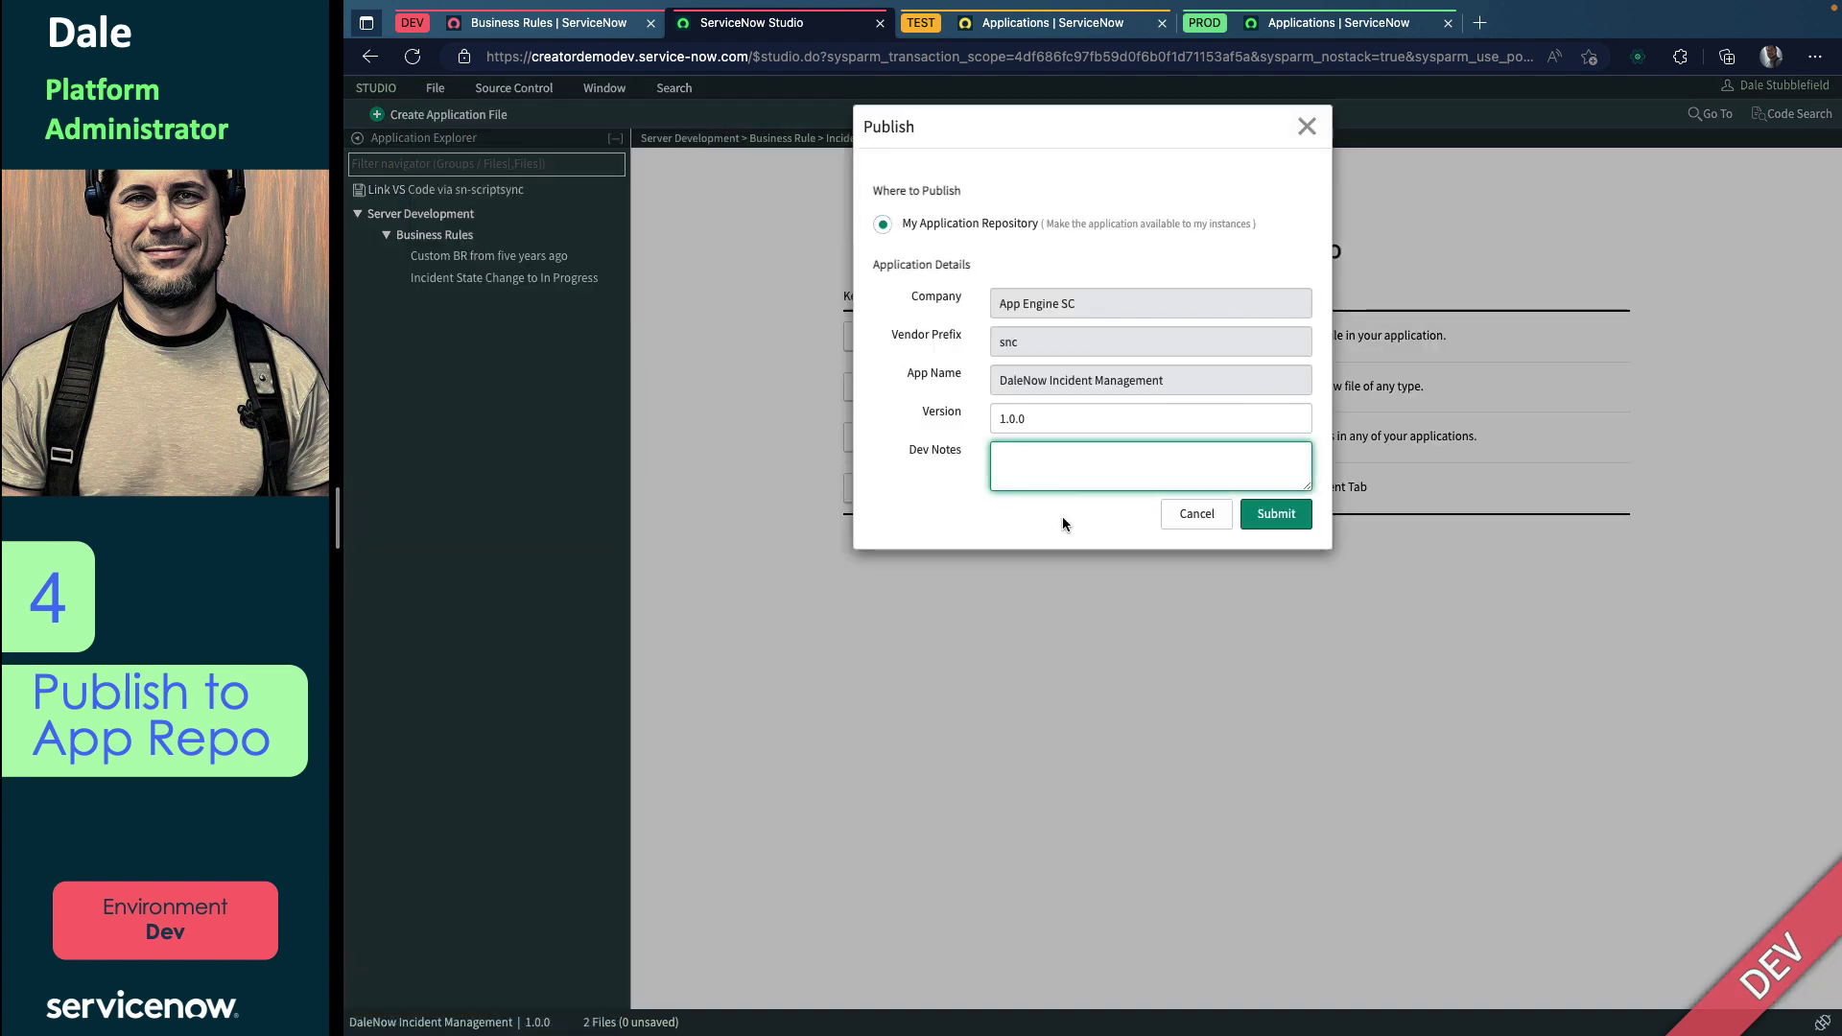
pyautogui.write('Initial commit')
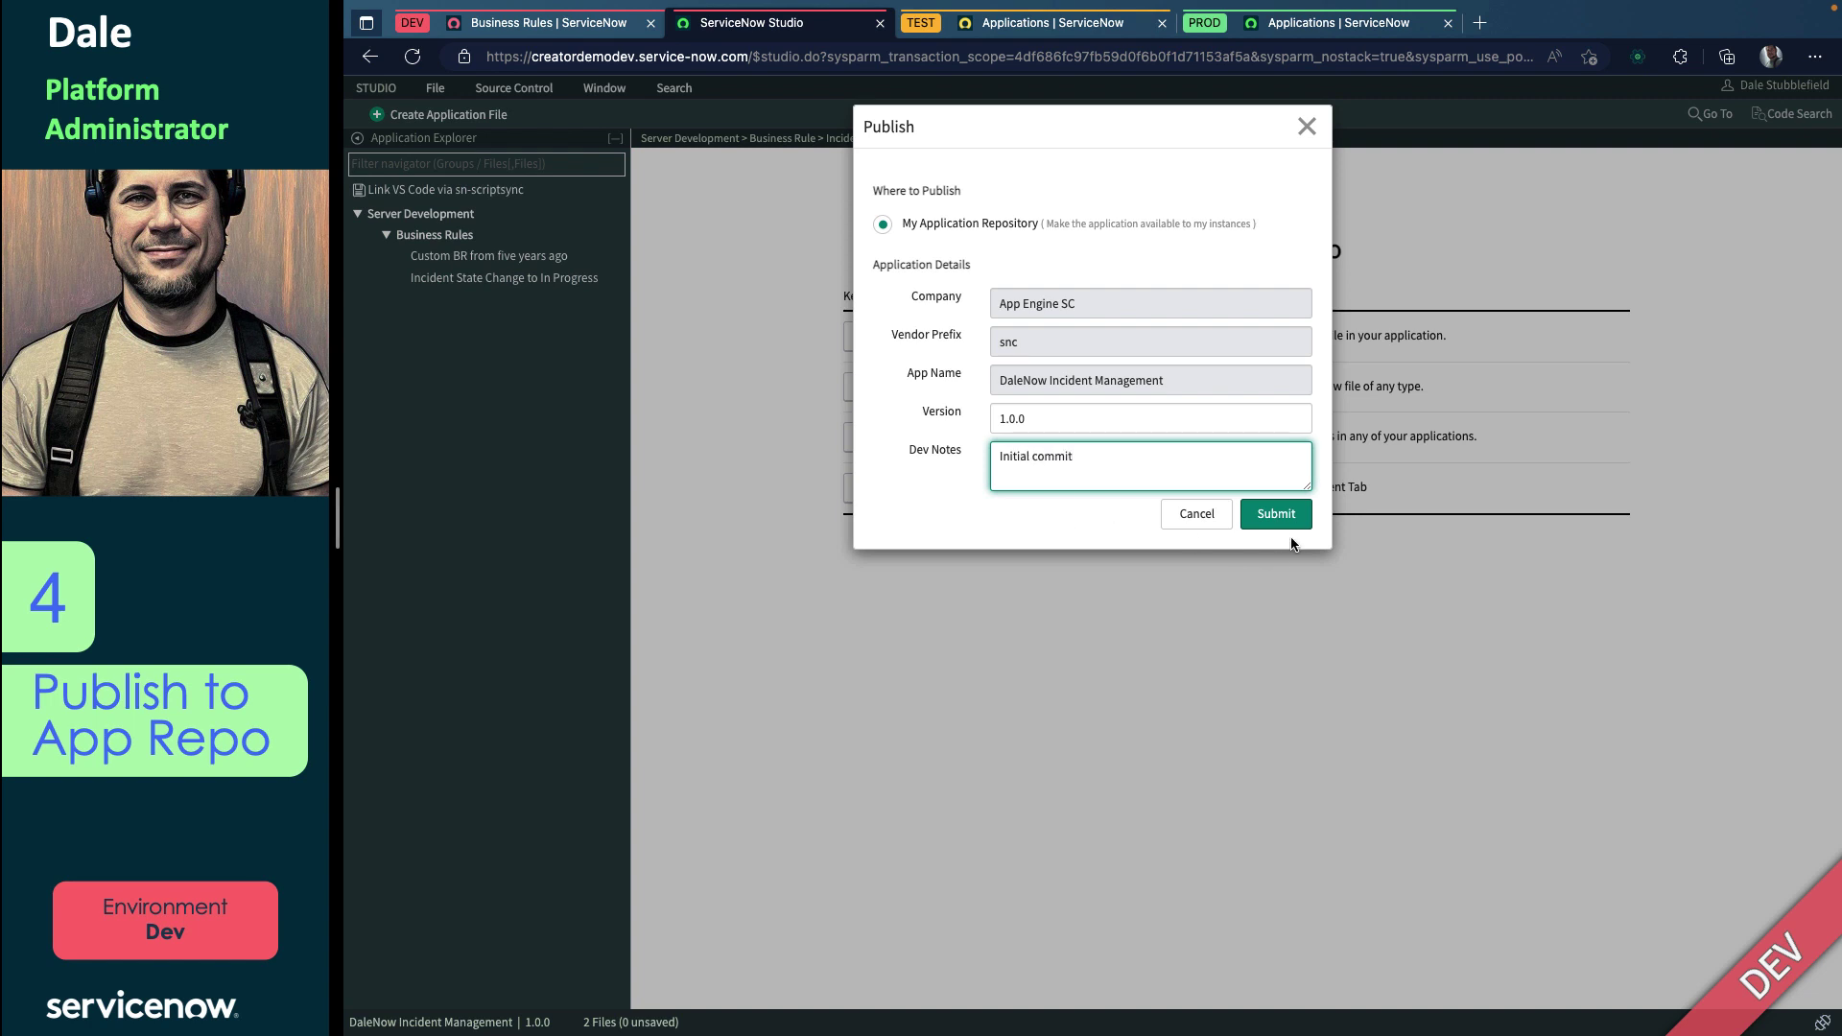
pyautogui.click(1276, 513)
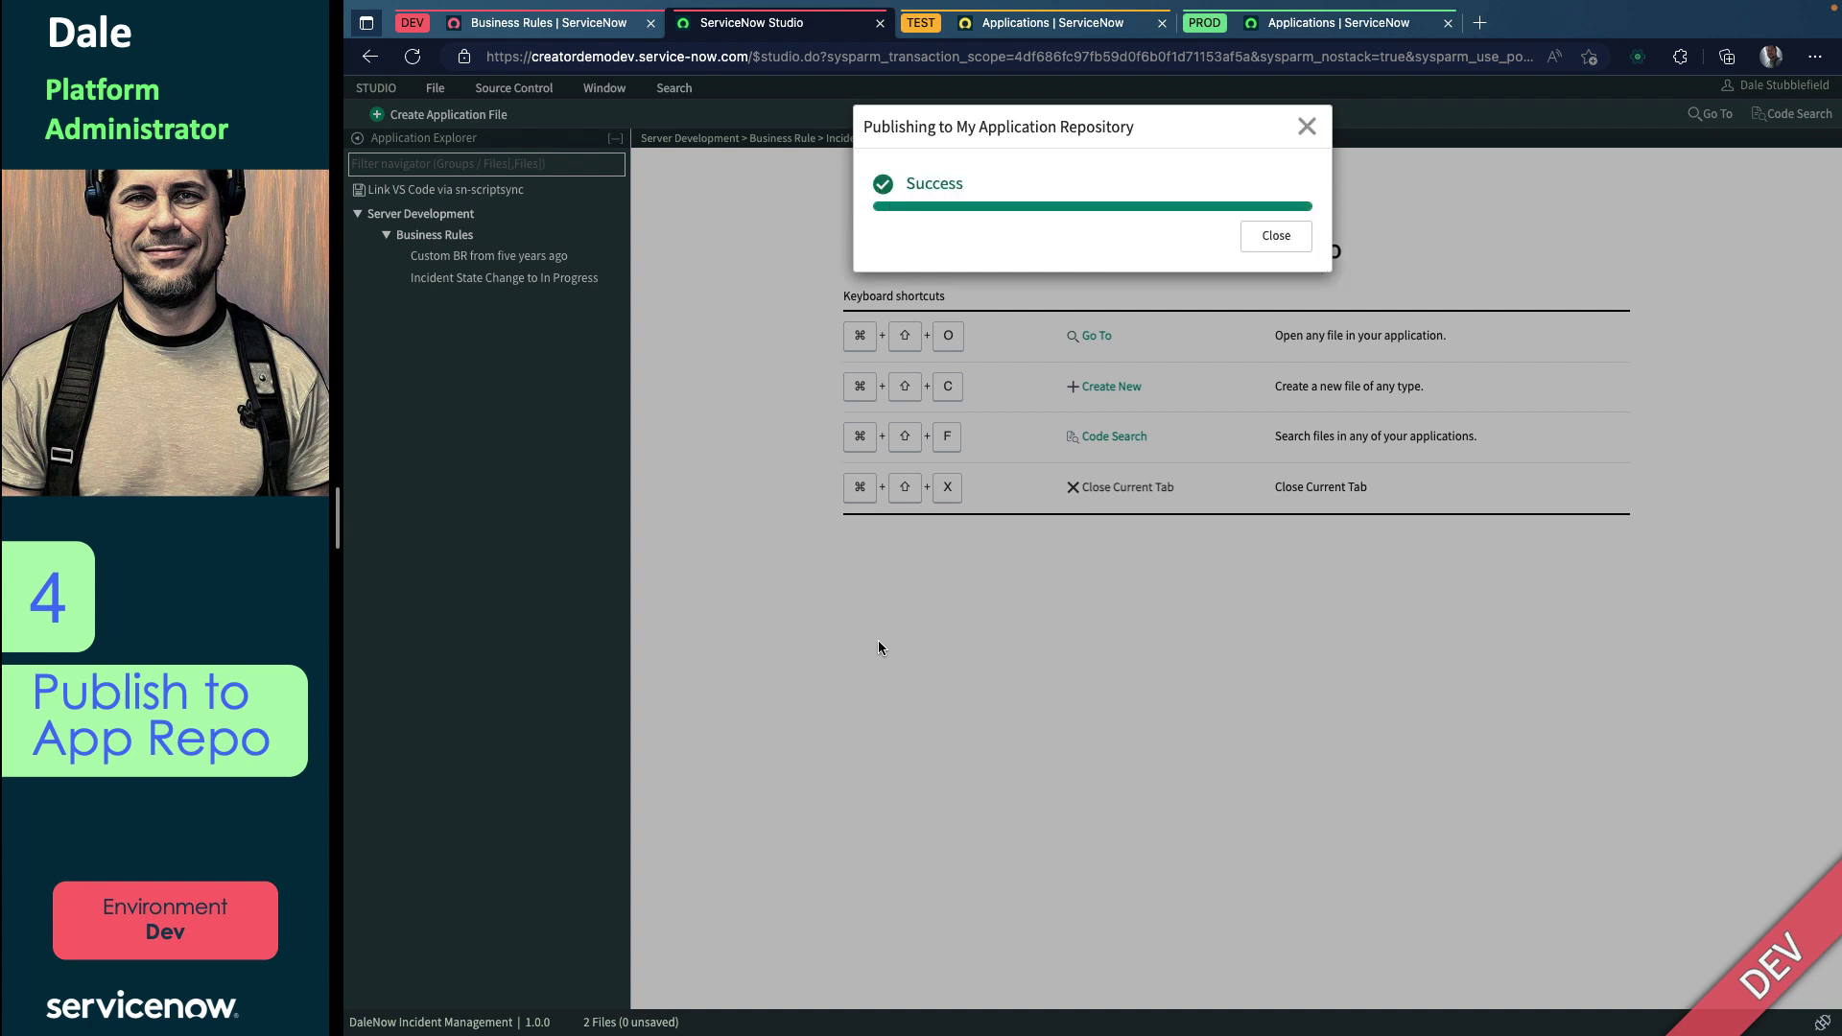
pyautogui.click(1268, 240)
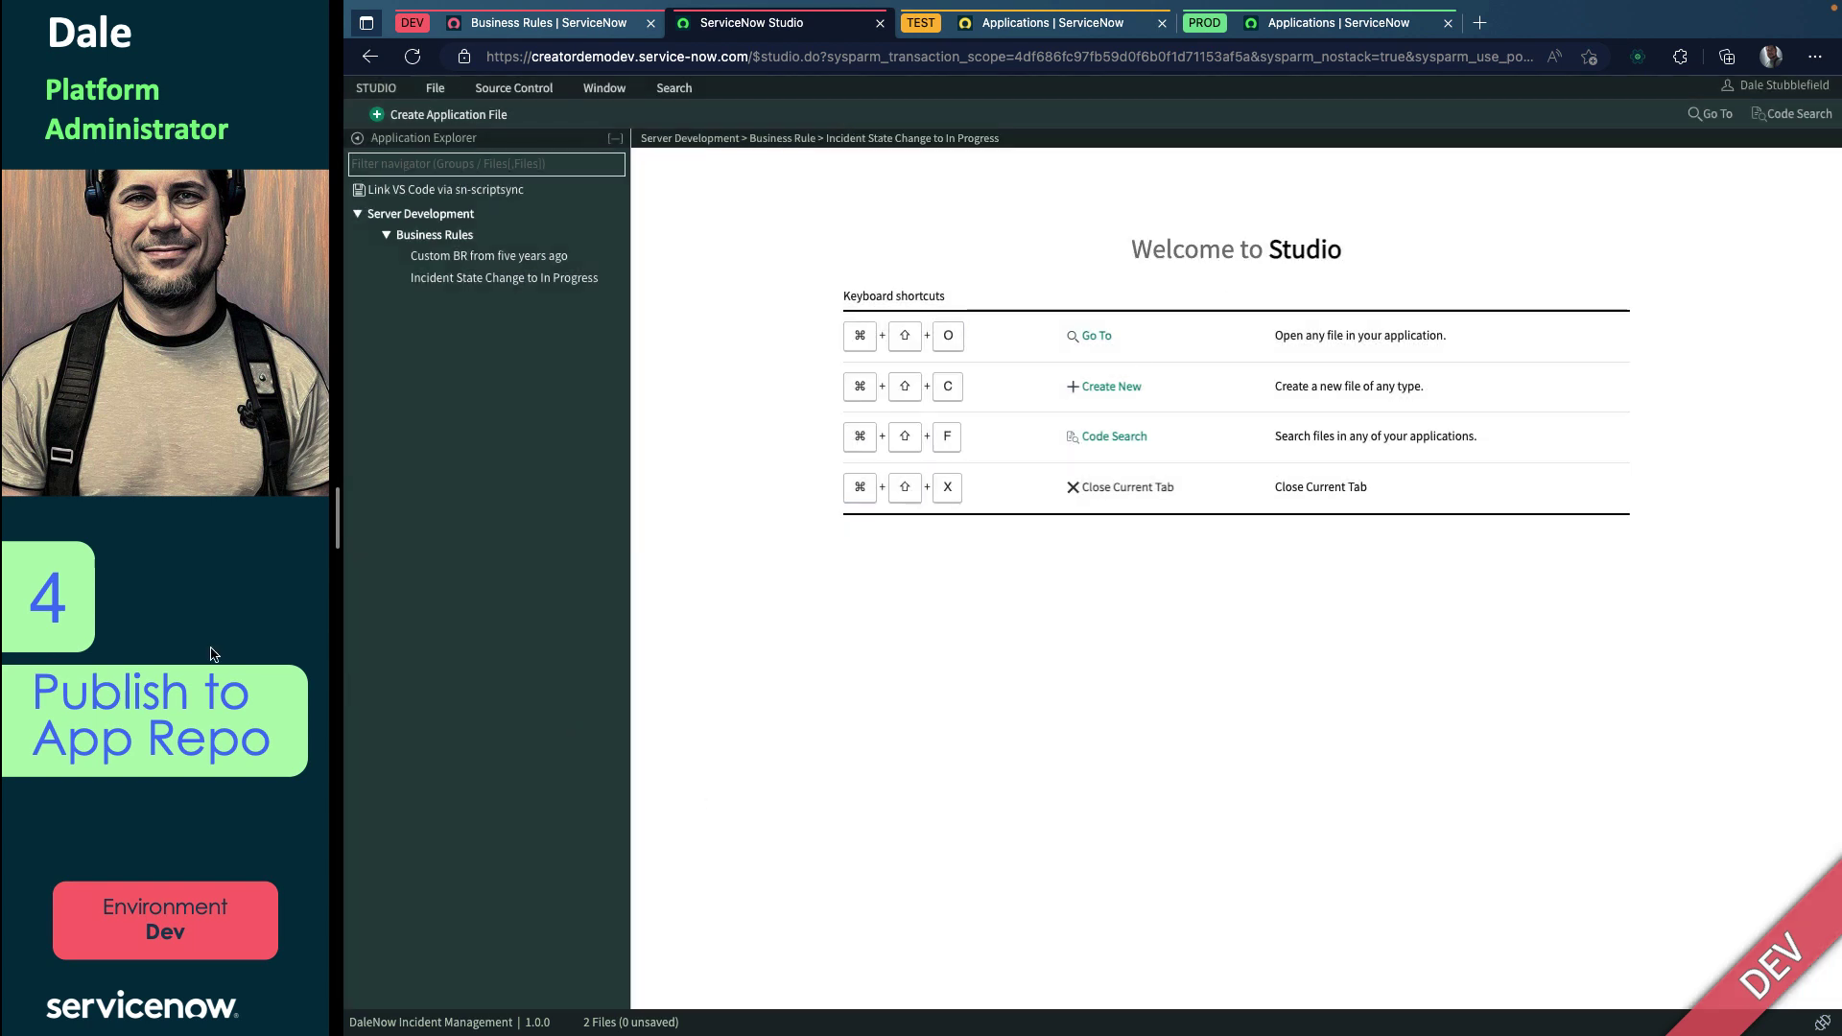